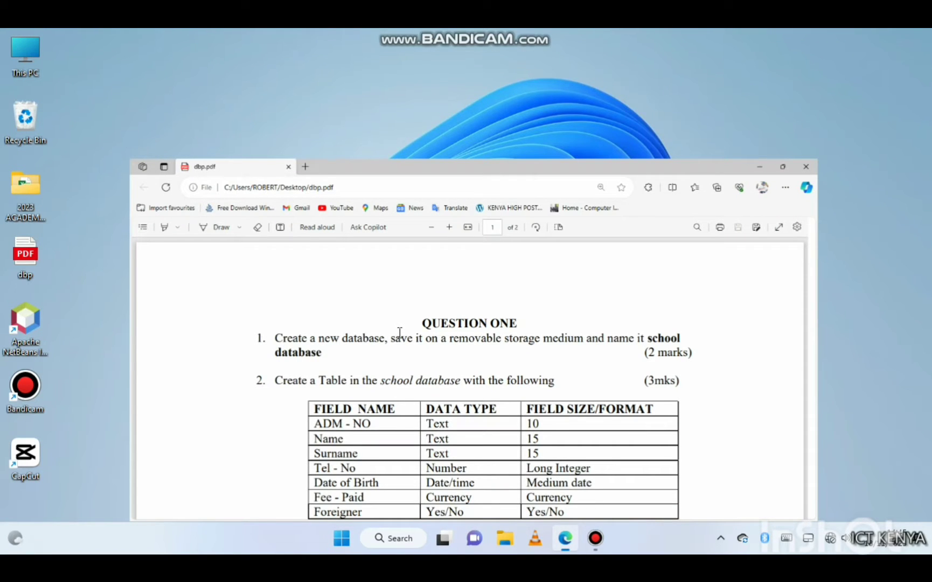
# Step: Maximize Edge and scroll through the dbp.pdf exam paper
pyautogui.press('super+Up')
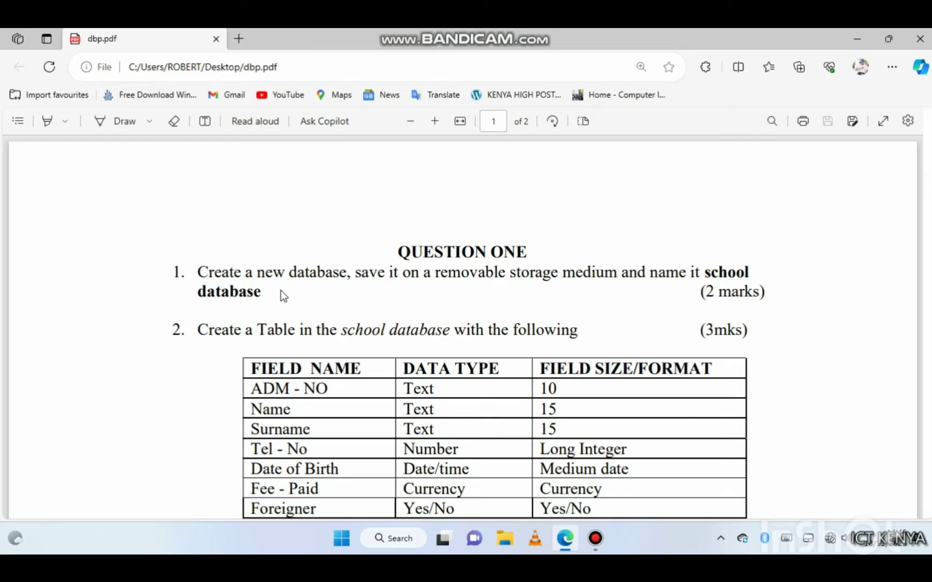
pyautogui.scroll(-2, 280, 290)
pyautogui.scroll(-4, 281, 294)
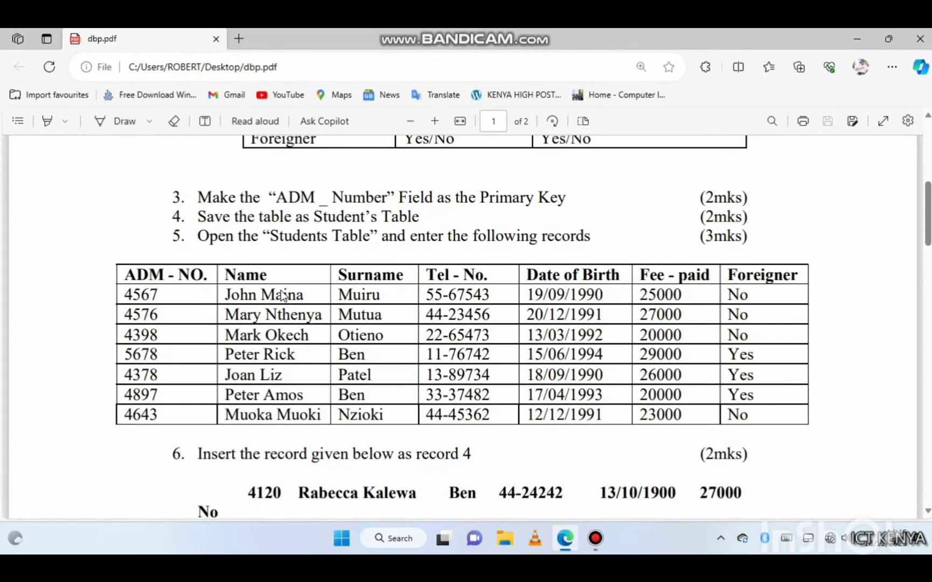
pyautogui.scroll(-5, 284, 295)
pyautogui.scroll(-4, 281, 295)
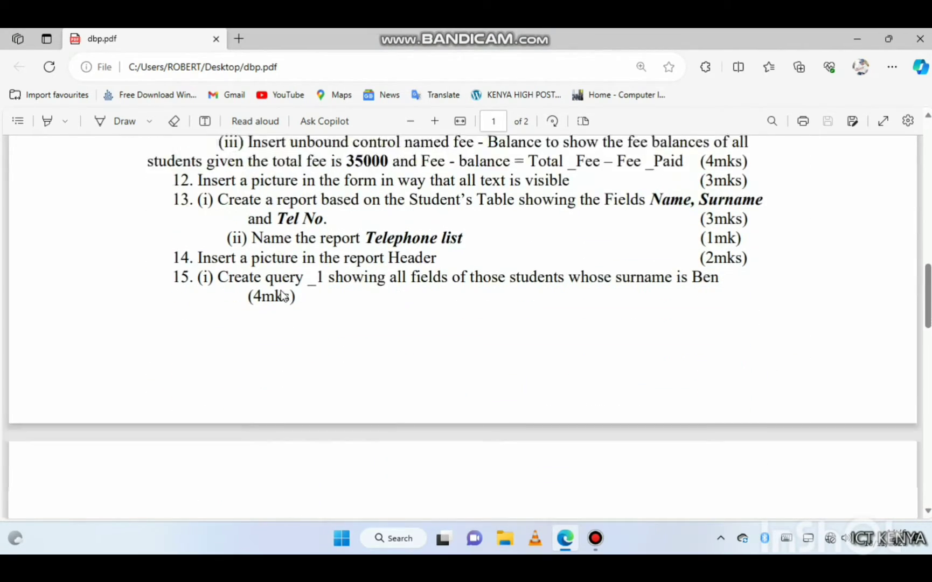
pyautogui.scroll(15, 326, 395)
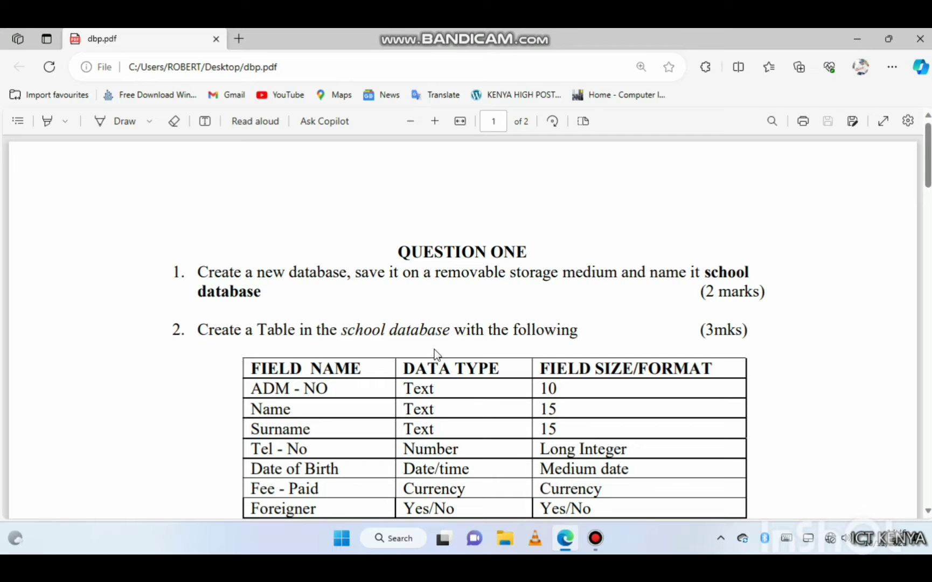
# Step: Highlight question 1's key phrases, such as 'Create a new database' and 'school', then show the desktop
pyautogui.click(198, 273)
pyautogui.moveTo(197, 272); pyautogui.dragTo(342, 274)
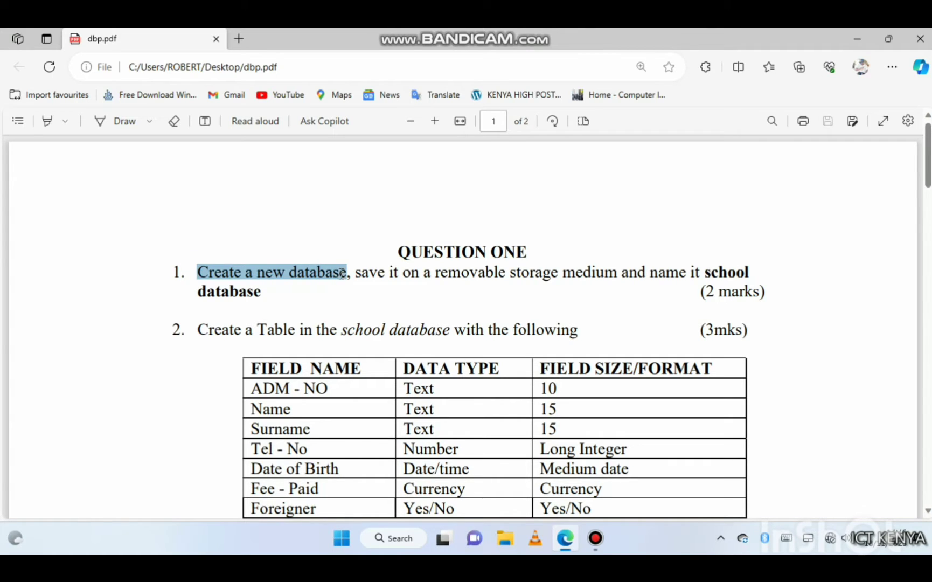
pyautogui.moveTo(469, 273); pyautogui.dragTo(646, 273)
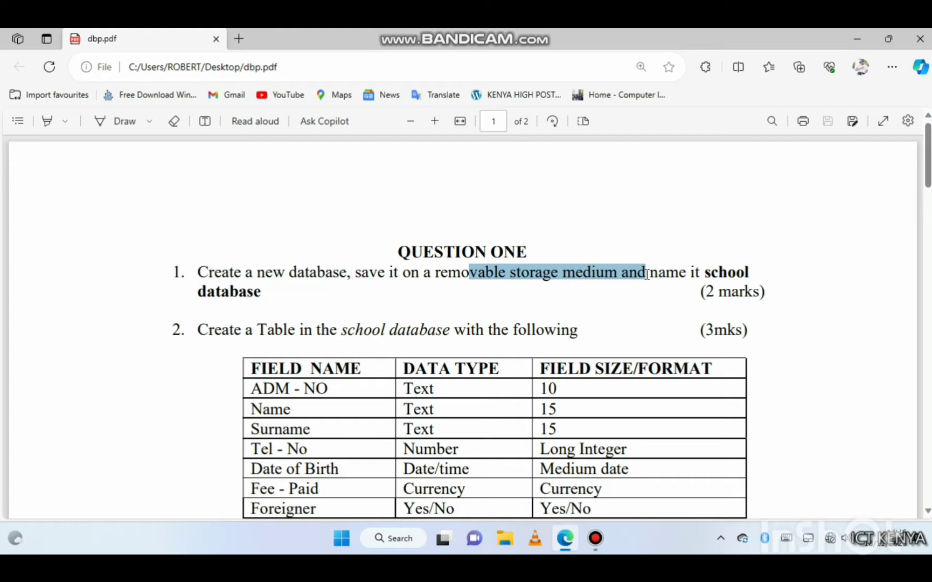
pyautogui.moveTo(704, 273); pyautogui.dragTo(754, 272)
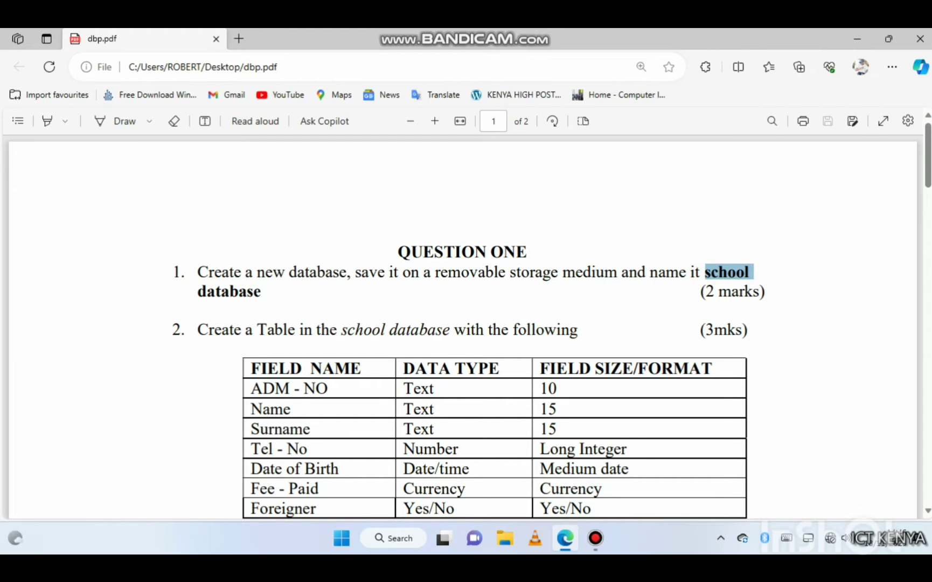
pyautogui.click(929, 542)
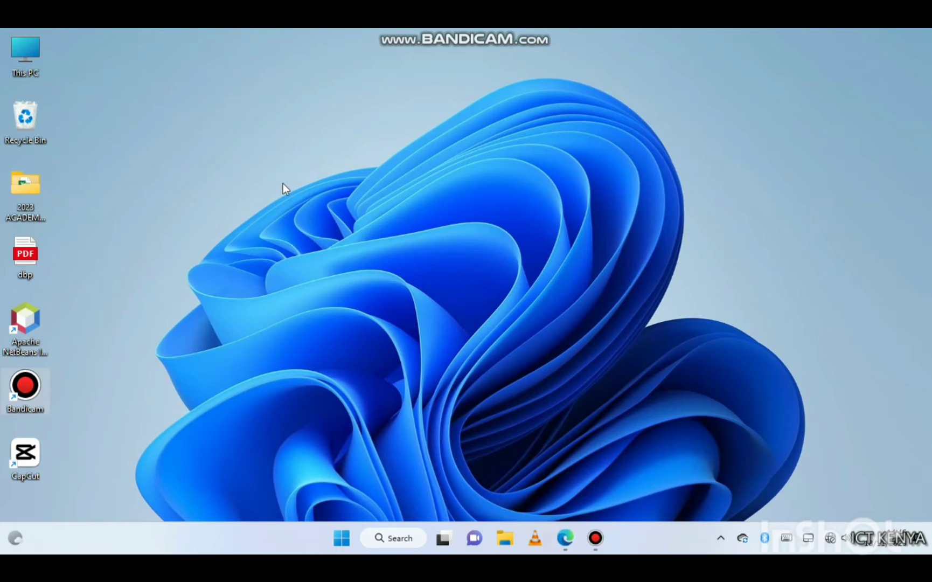
# Step: Create a new Microsoft Access Database file on the desktop named 'school database'
pyautogui.rightClick(447, 216)
pyautogui.moveTo(515, 303)
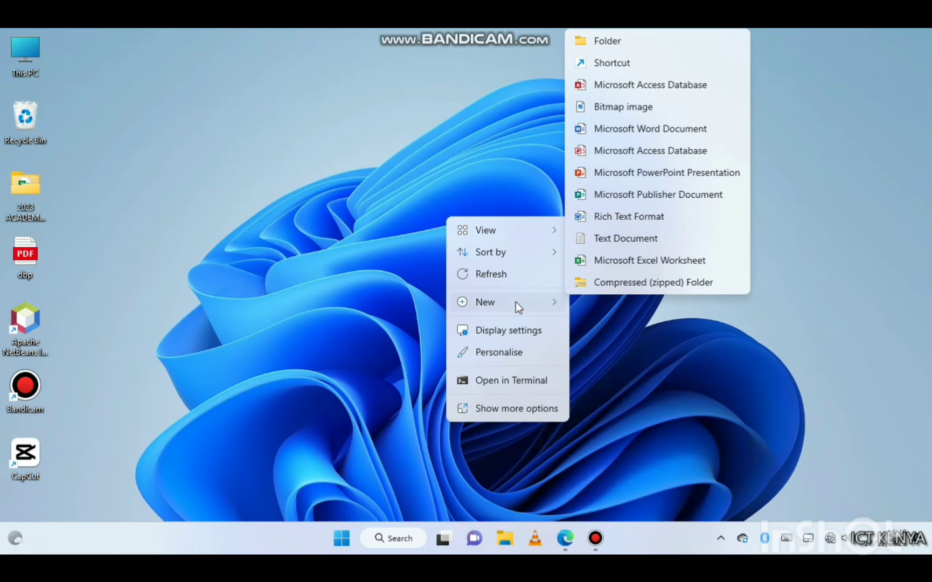
pyautogui.click(619, 85)
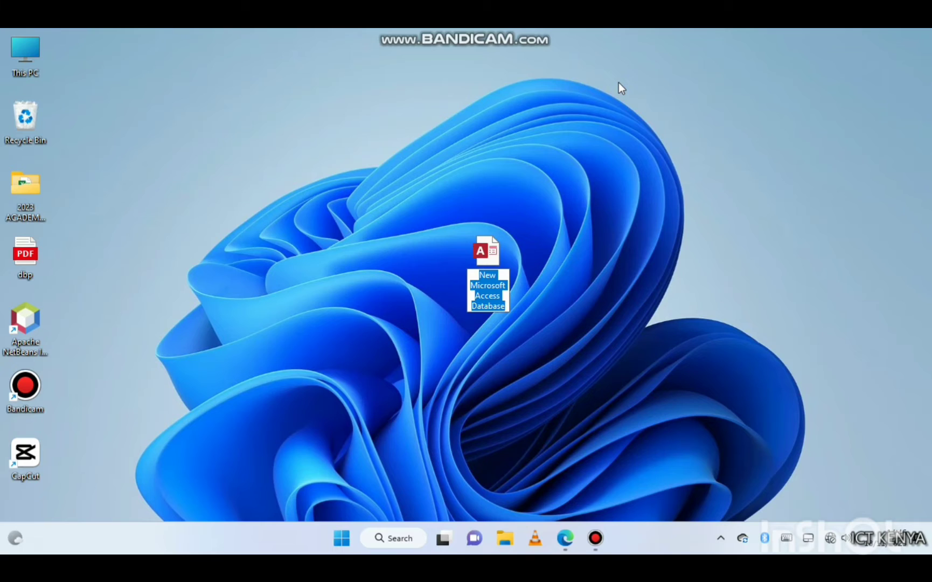
pyautogui.write('school database')
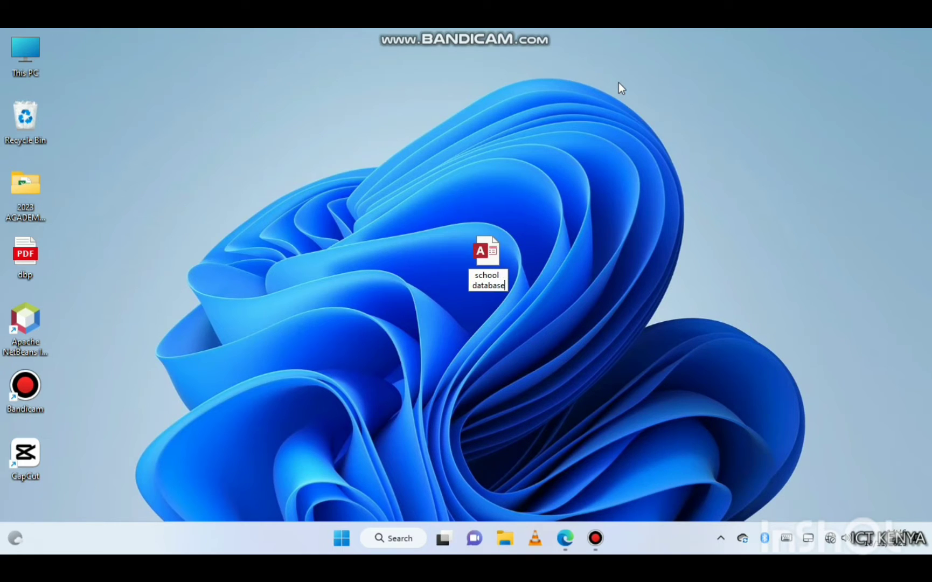
pyautogui.press('Return')
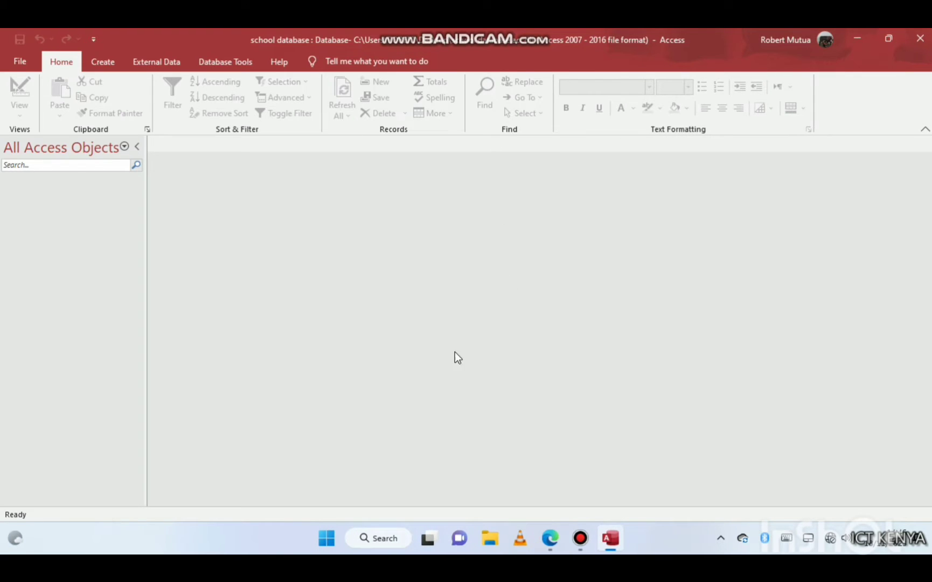
# Step: Highlight question 2's table instruction in the exam PDF
pyautogui.click(550, 539)
pyautogui.scroll(-2, 370, 339)
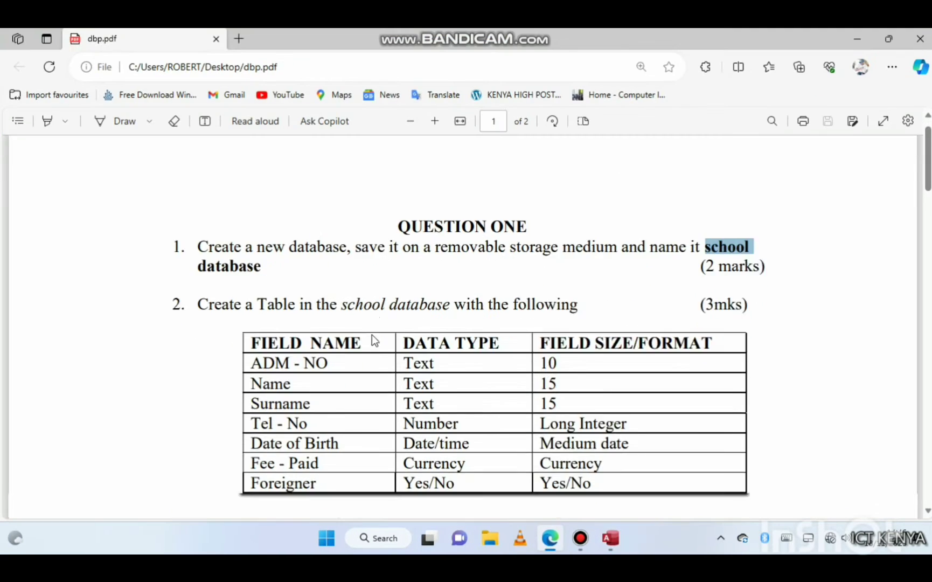
pyautogui.moveTo(201, 270); pyautogui.dragTo(587, 279)
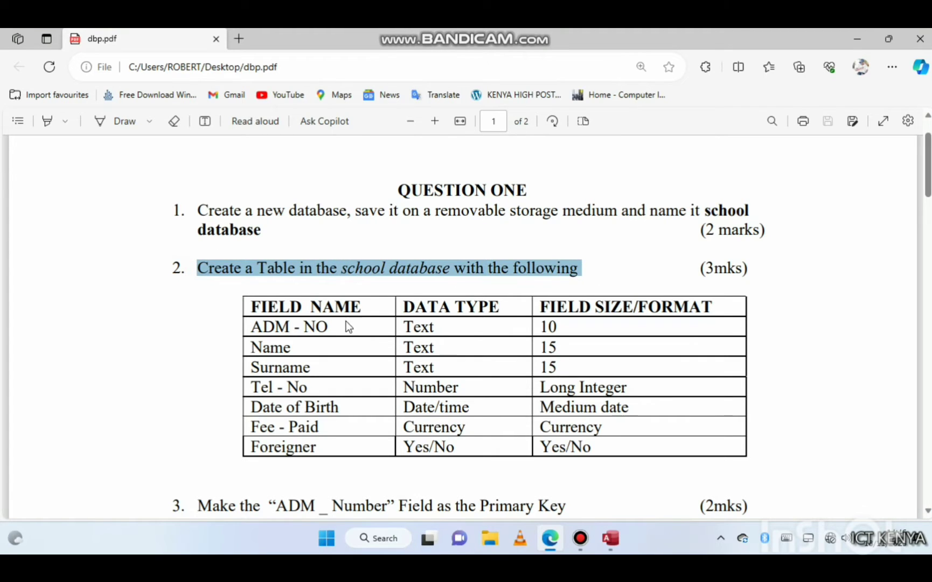
# Step: Snap Access into the top half and the exam PDF into the bottom half, then show the Create ribbon
pyautogui.moveTo(607, 550)
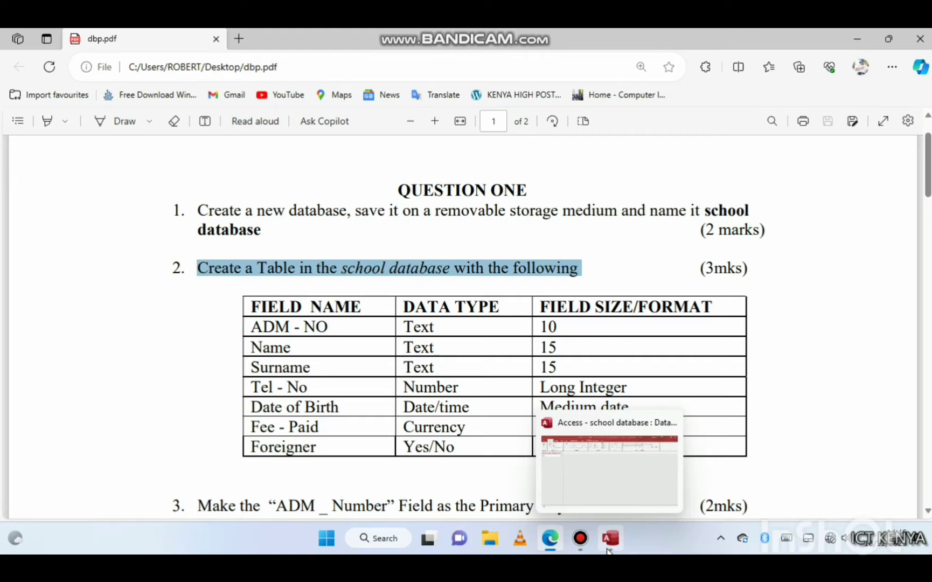
pyautogui.click(609, 550)
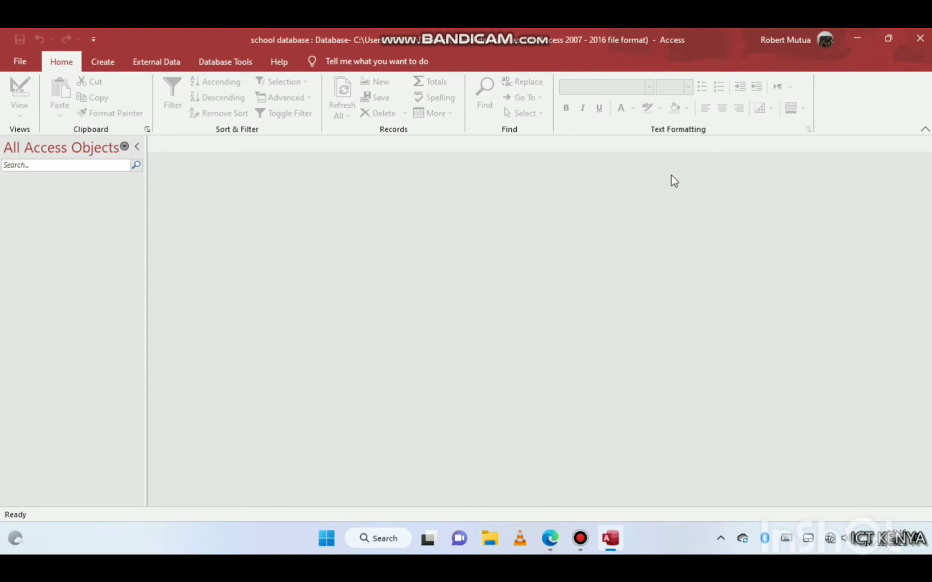
pyautogui.press('super+Up')
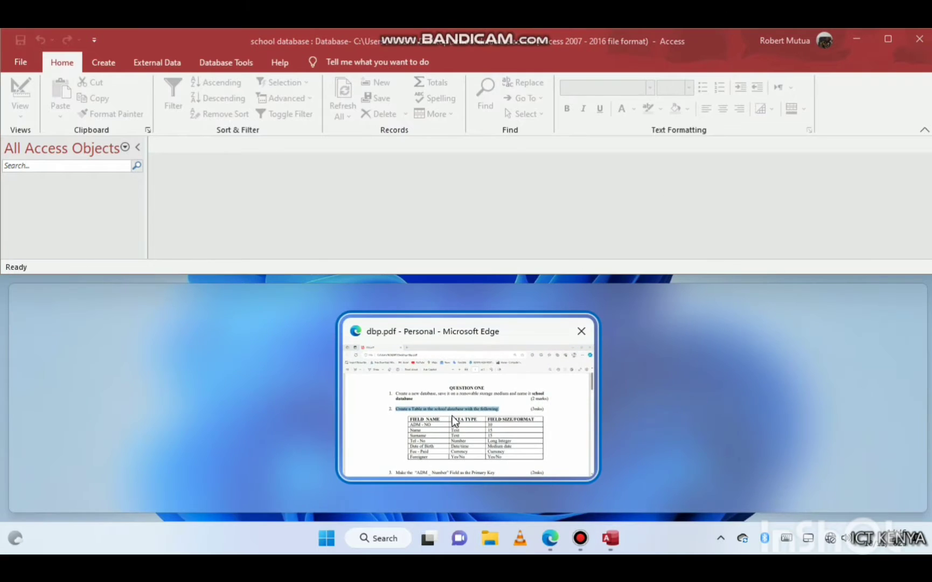
pyautogui.click(455, 418)
pyautogui.scroll(-2, 376, 432)
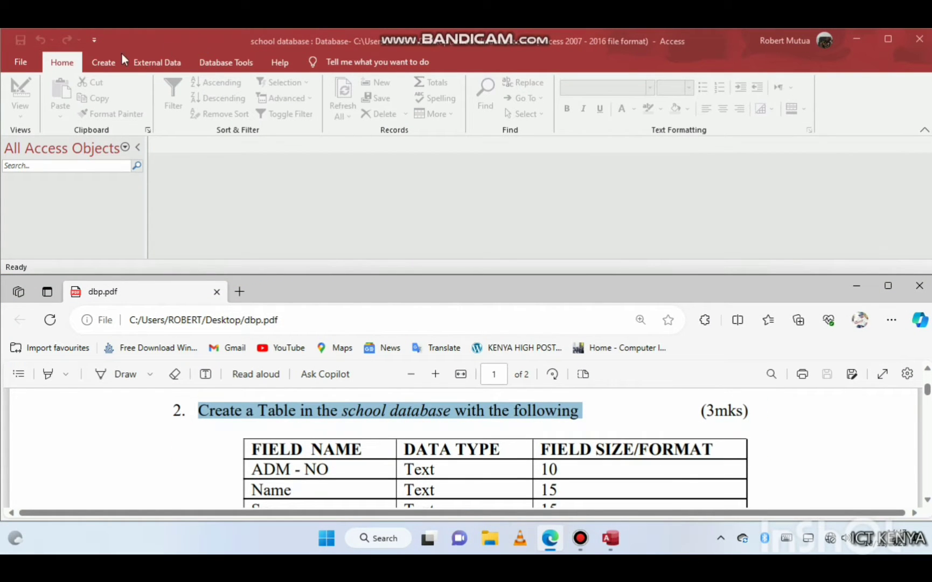
pyautogui.click(106, 62)
# Step: Start a new table in Design view with a first field named ADM-NO
pyautogui.click(110, 93)
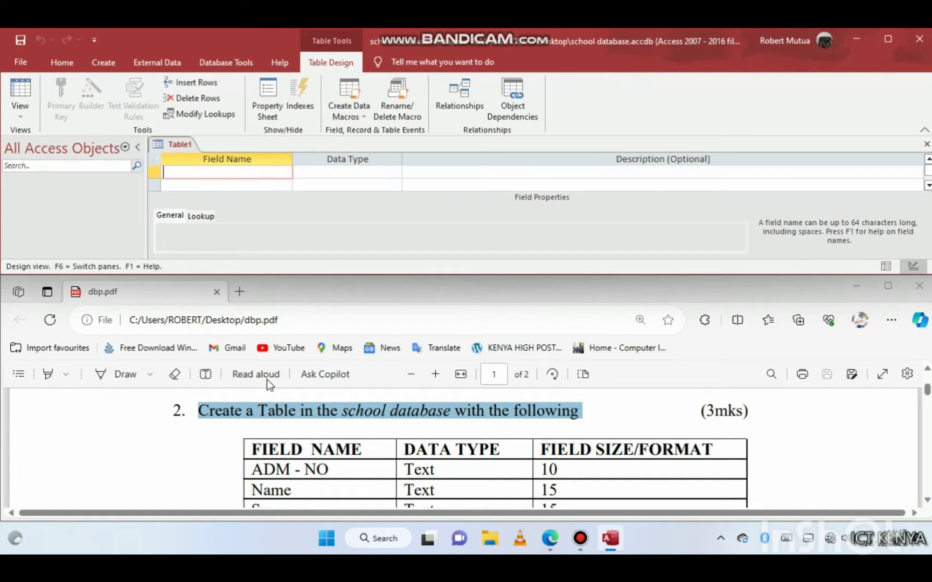
pyautogui.scroll(-1, 269, 472)
pyautogui.moveTo(251, 447); pyautogui.dragTo(330, 445)
pyautogui.click(201, 173)
pyautogui.press('capslock')
pyautogui.write('ADM')
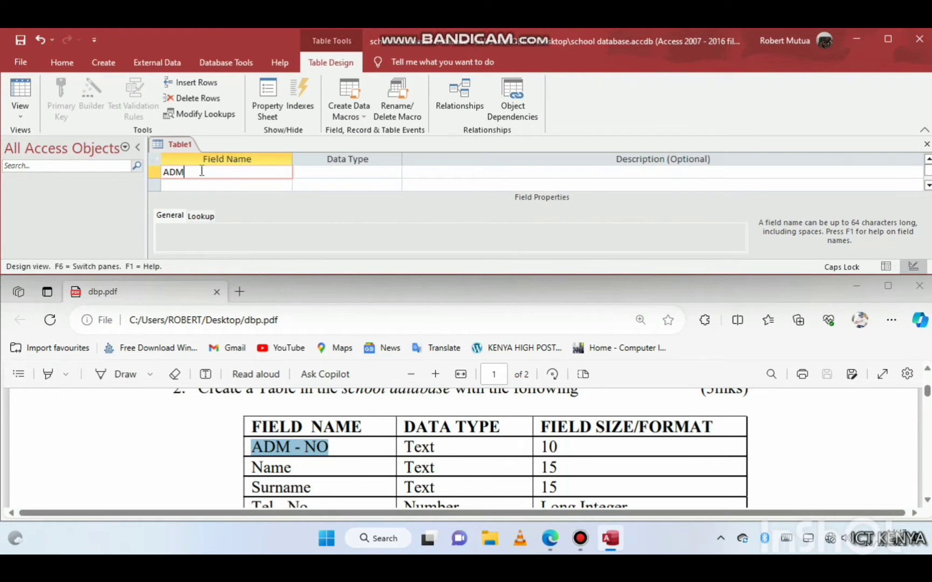
pyautogui.write('-NO')
pyautogui.press('Tab')
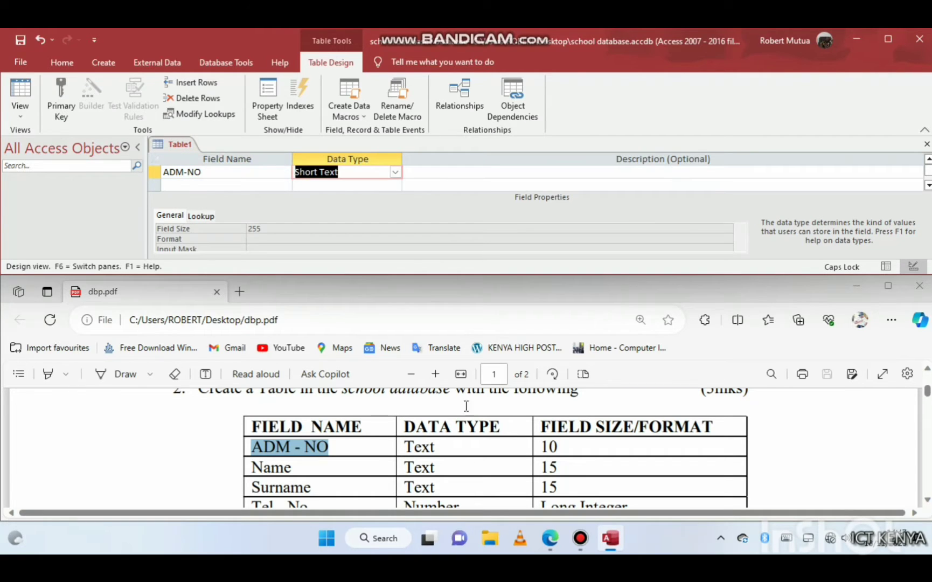
# Step: Make ADM-NO Short Text with field size 10, and add a Name field
pyautogui.click(452, 457)
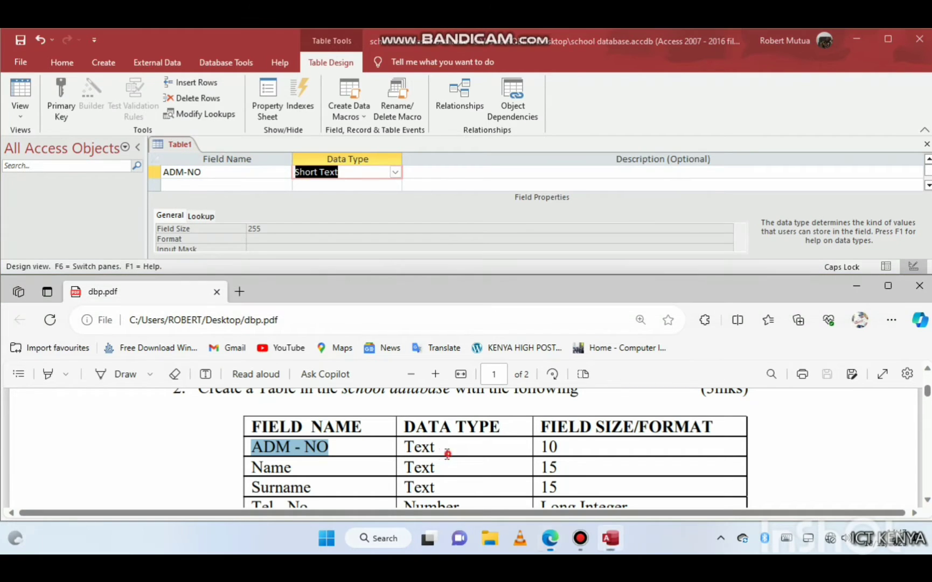
pyautogui.doubleClick(414, 446)
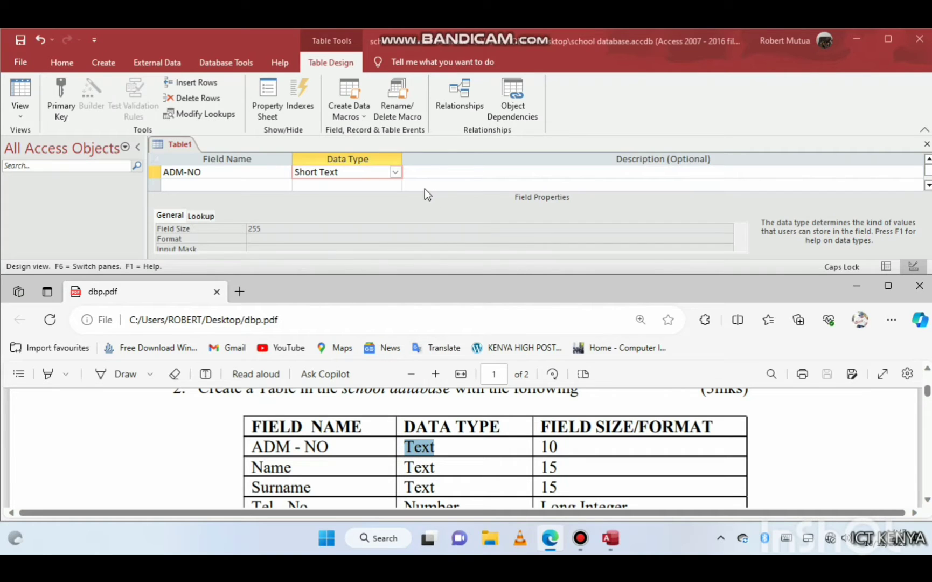
pyautogui.click(181, 231)
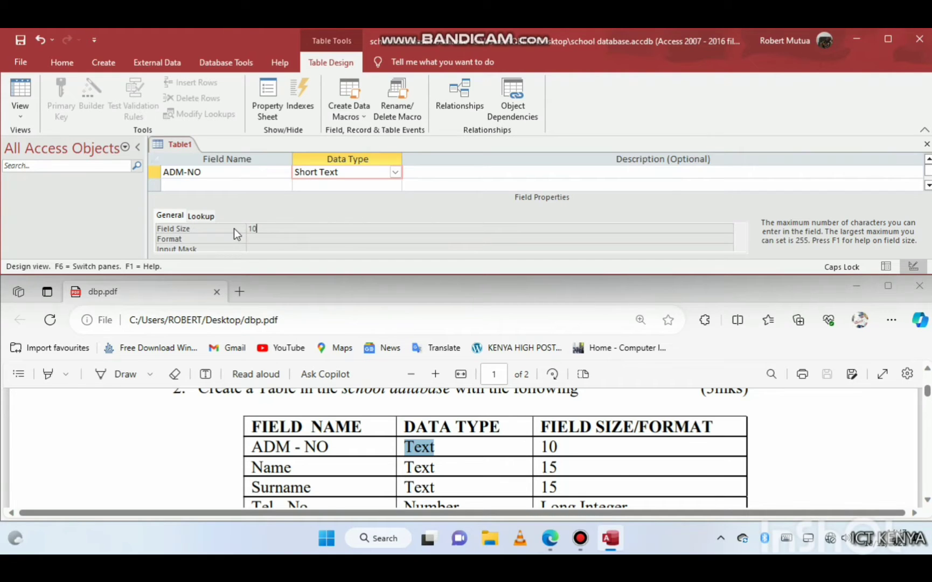
pyautogui.click(199, 185)
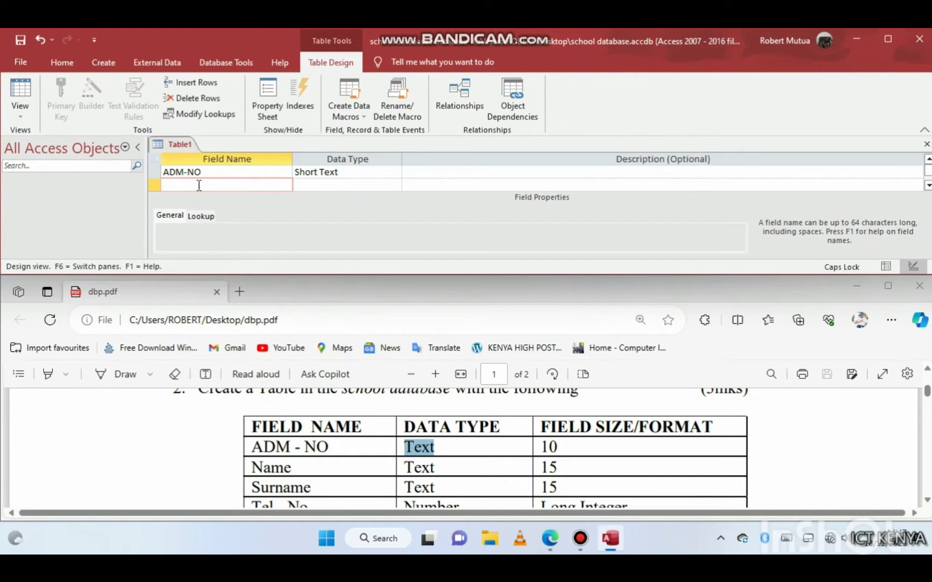
pyautogui.press('capslock')
pyautogui.write('Name')
pyautogui.press('Tab')
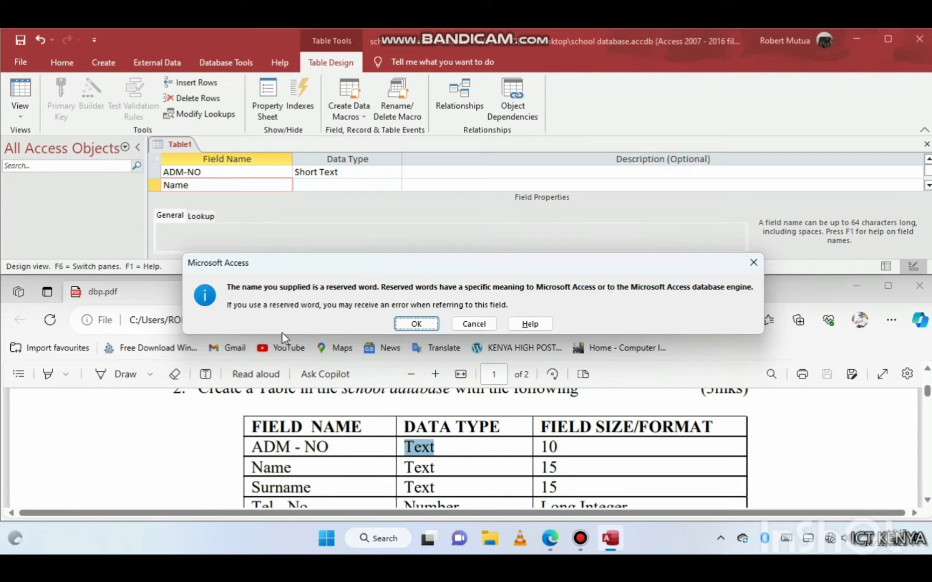
# Step: Keep Name despite the reserved-word warning and add a Surname field
pyautogui.click(413, 329)
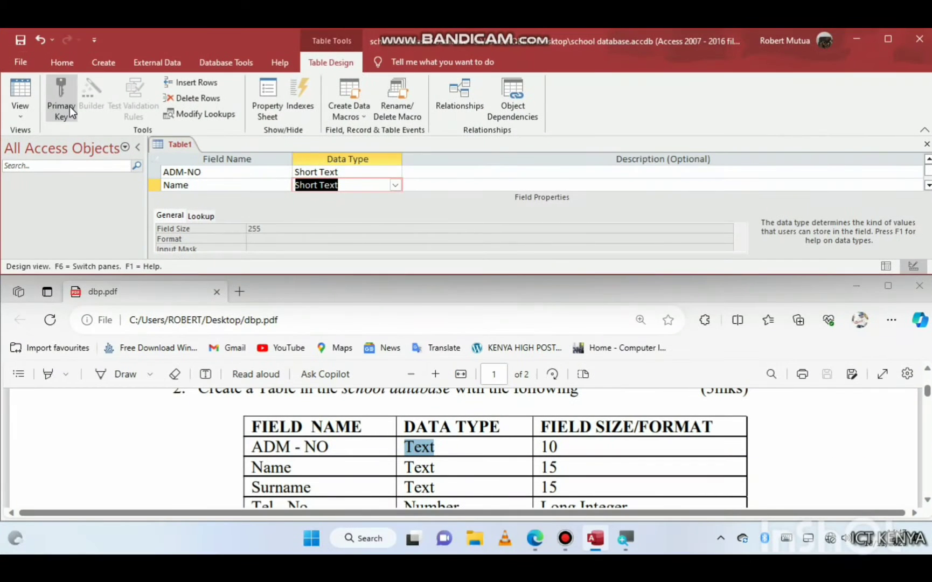
pyautogui.press('Tab')
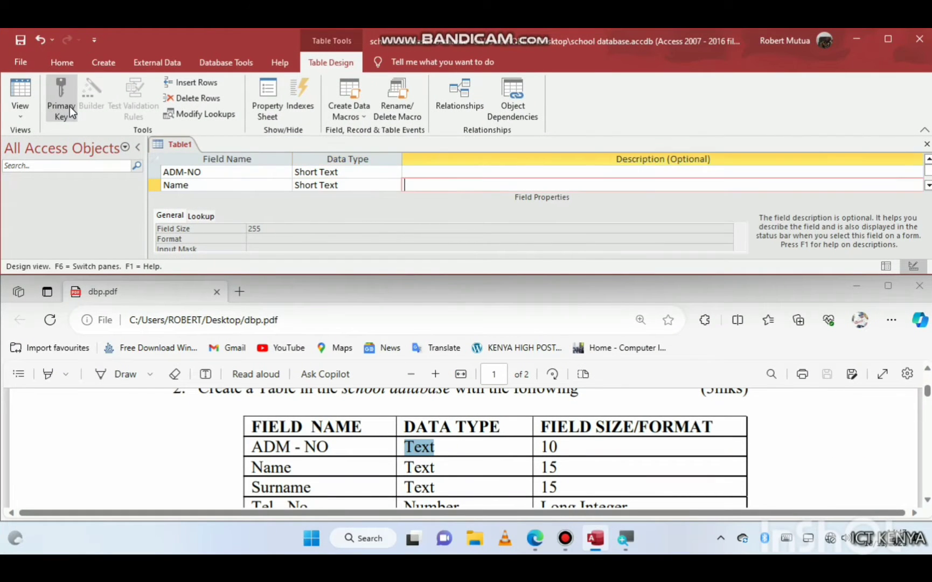
pyautogui.press('Tab')
pyautogui.write('Surname')
pyautogui.press('Tab')
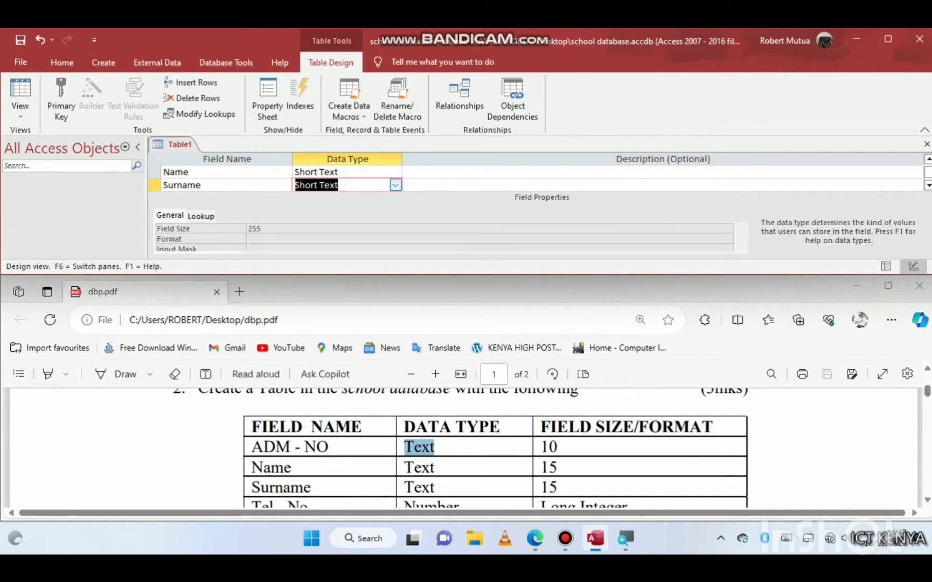
# Step: Set the field size of both Name and Surname to 15
pyautogui.press('Up')
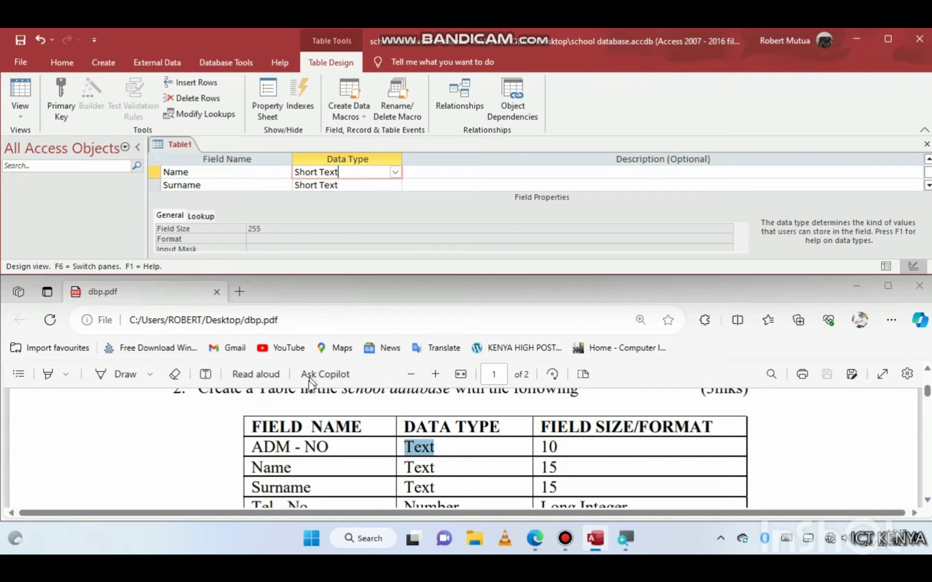
pyautogui.doubleClick(265, 230)
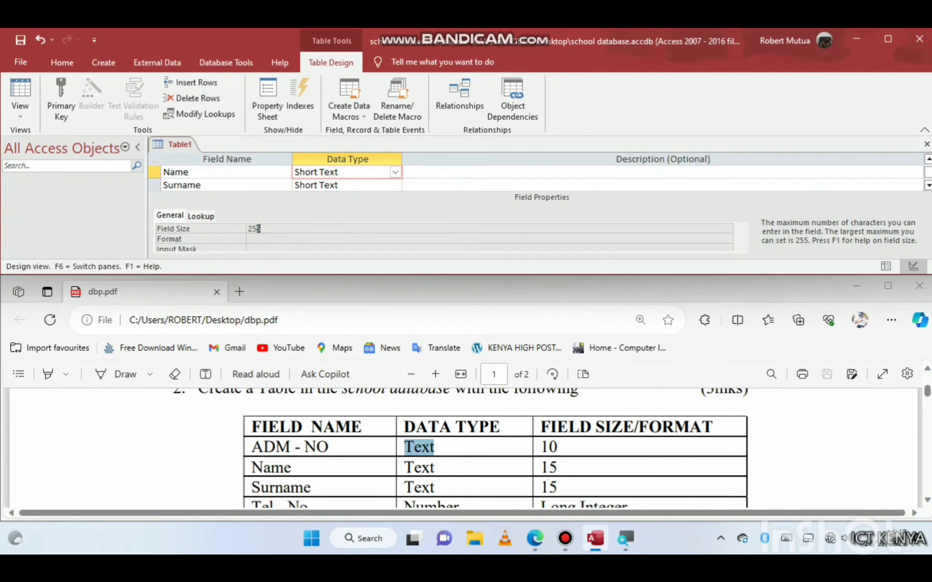
pyautogui.write('15')
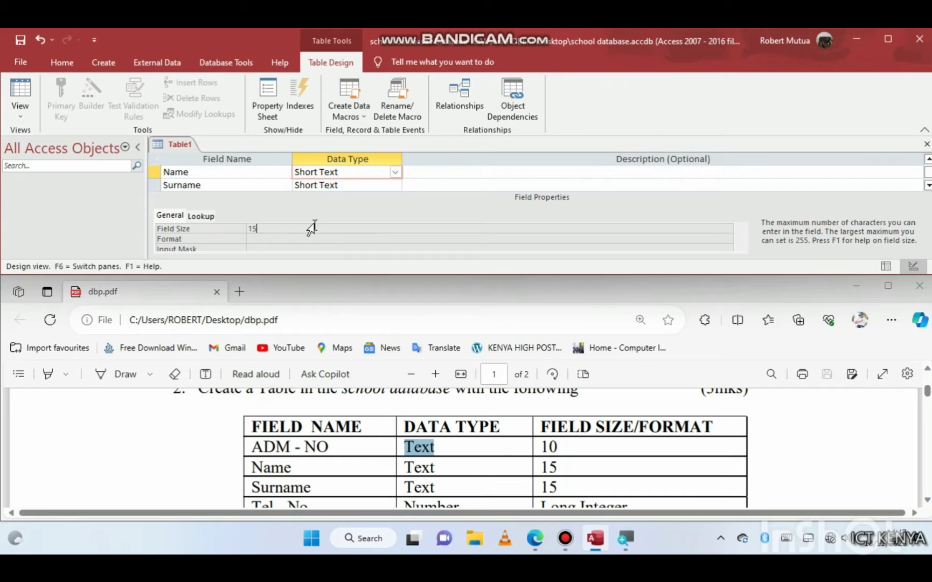
pyautogui.click(349, 184)
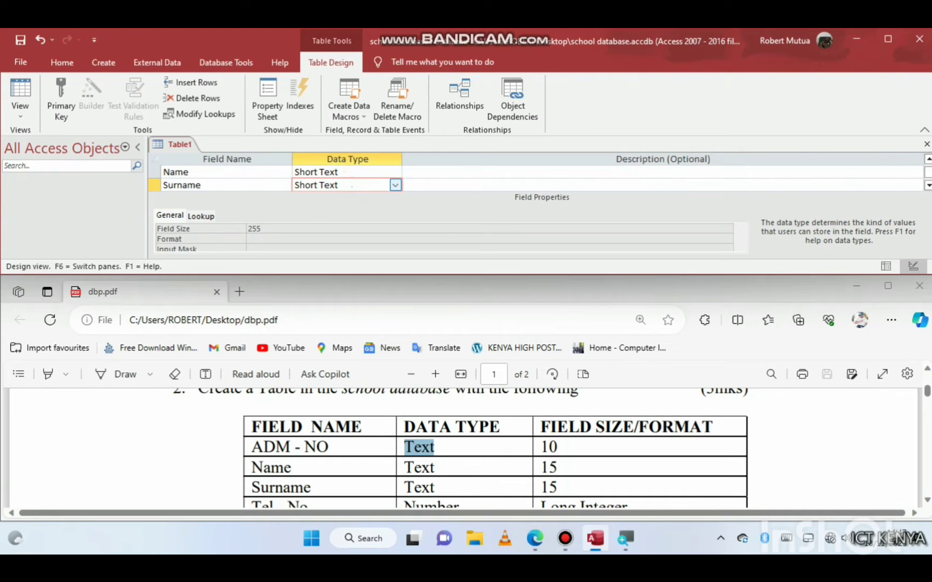
pyautogui.doubleClick(285, 229)
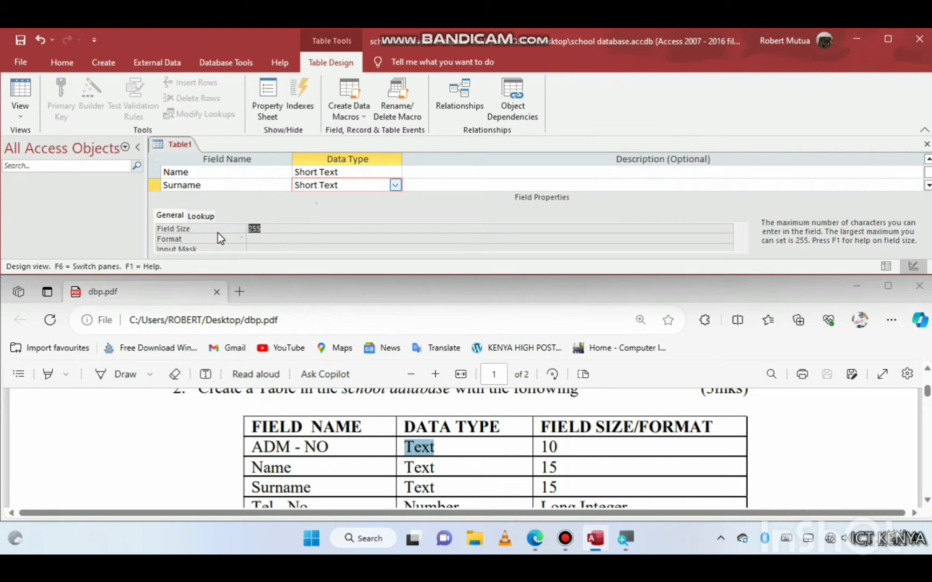
pyautogui.write('15')
pyautogui.click(197, 185)
pyautogui.scroll(-1, 194, 185)
pyautogui.scroll(2, 198, 182)
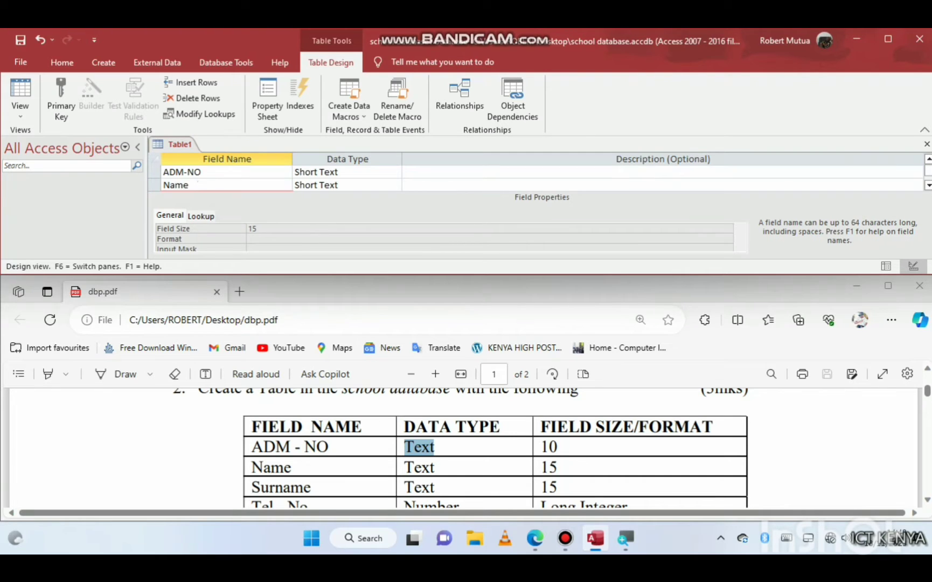
pyautogui.press('Tab')
pyautogui.press('Tab')
pyautogui.press('Tab')
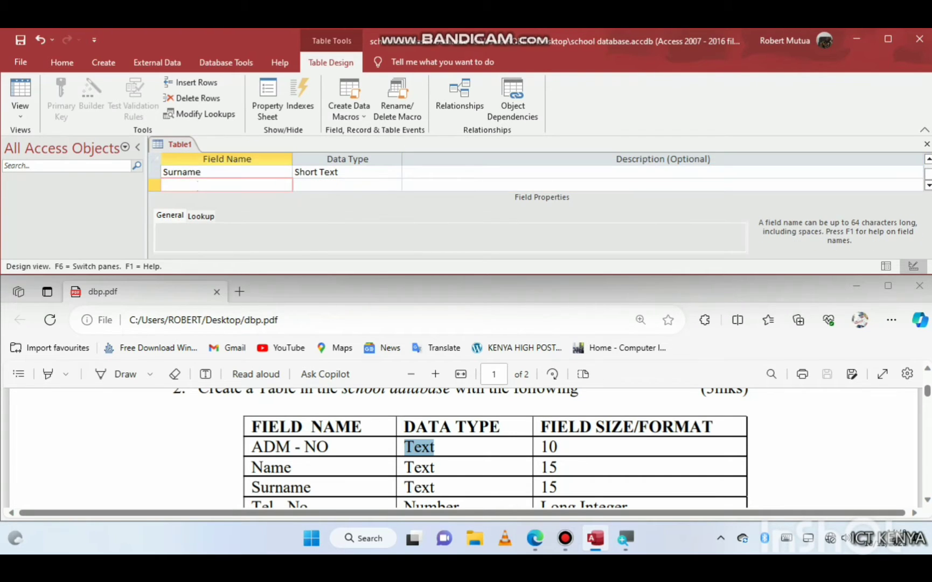
# Step: Add a Tel-No field with the Number data type
pyautogui.scroll(-1, 495, 447)
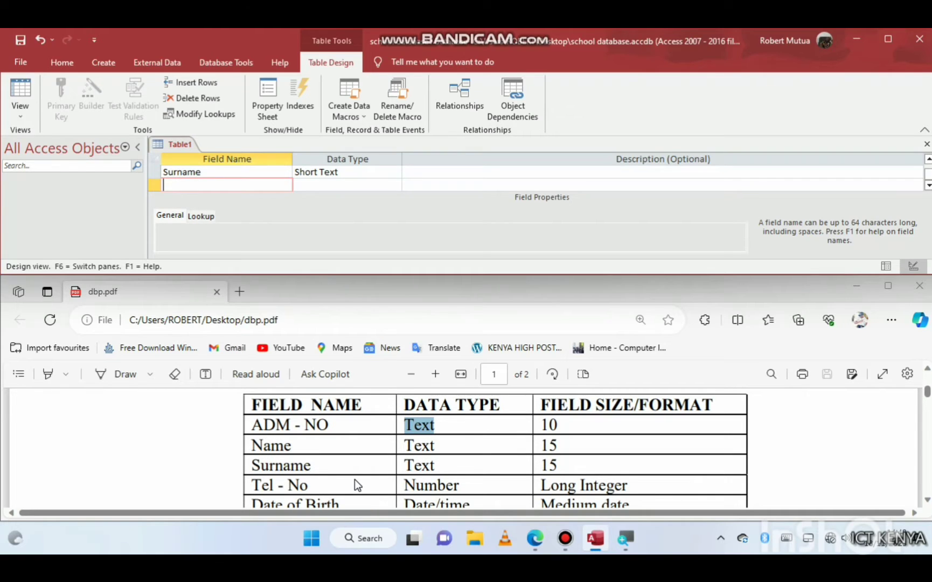
pyautogui.write('Tel-No')
pyautogui.press('Tab')
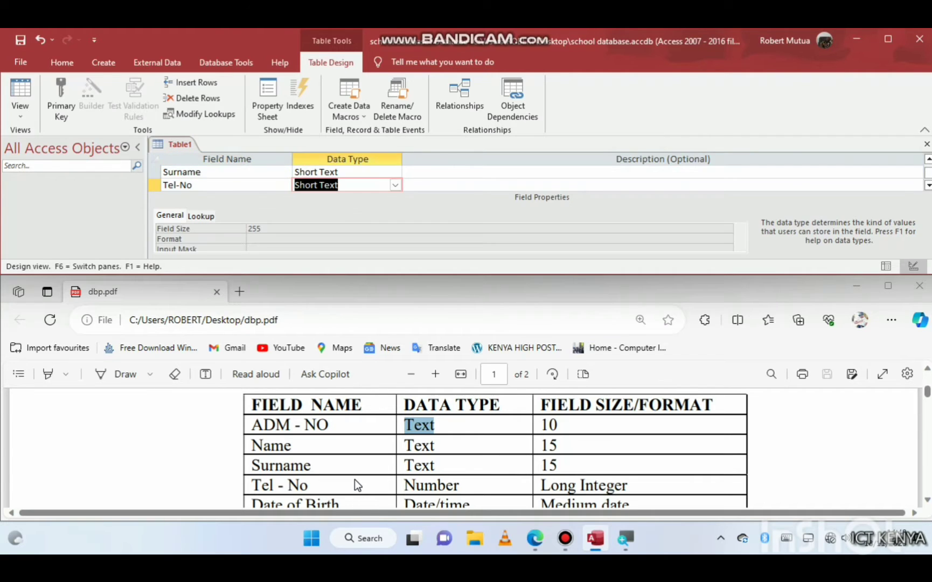
pyautogui.click(395, 185)
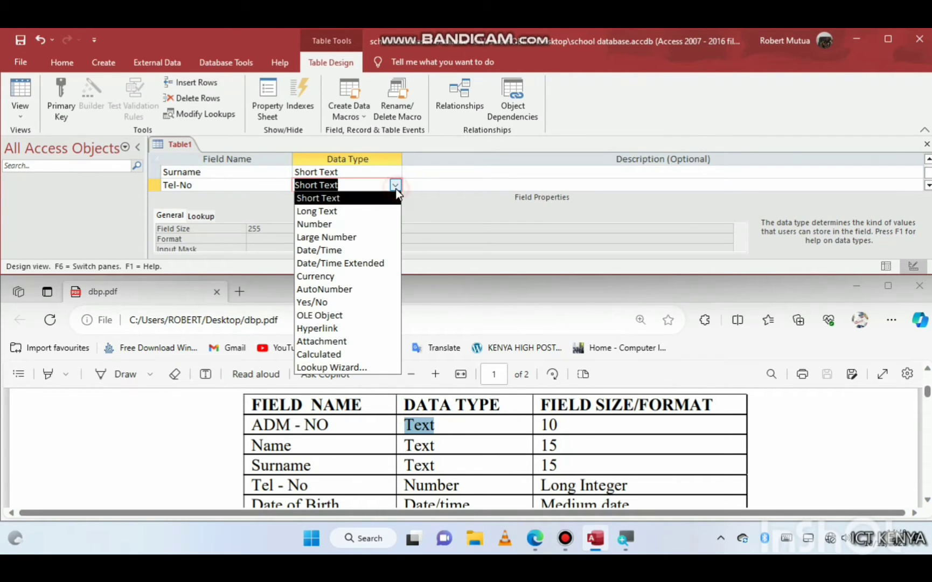
pyautogui.click(360, 223)
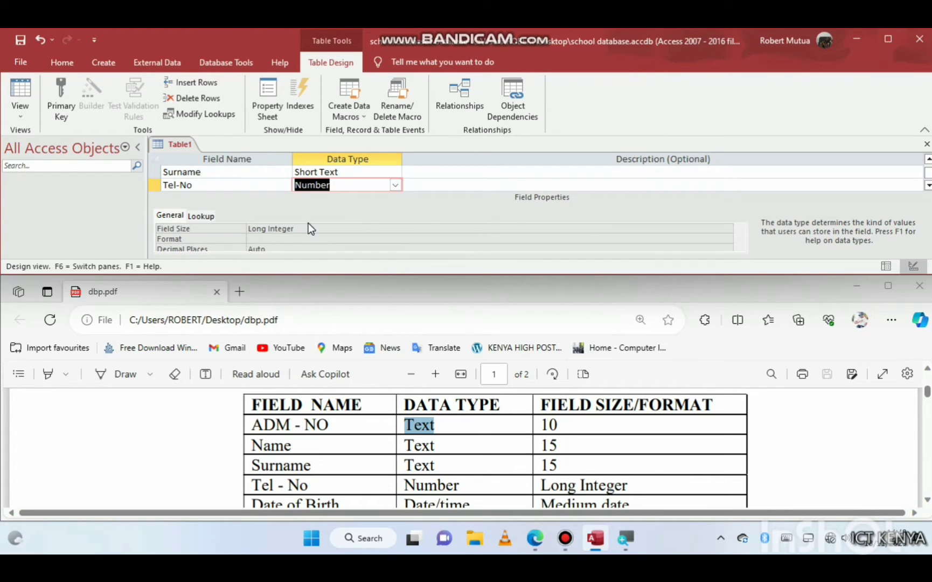
pyautogui.press('Return')
pyautogui.press('Return')
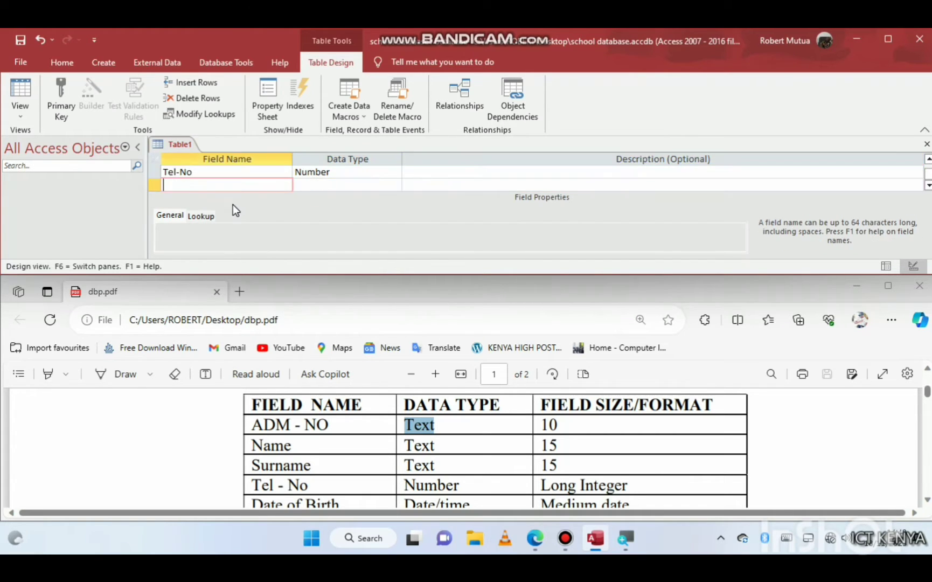
# Step: Add a Date of Birth field as Date/Time with the Medium Date format
pyautogui.write('Date of Birth')
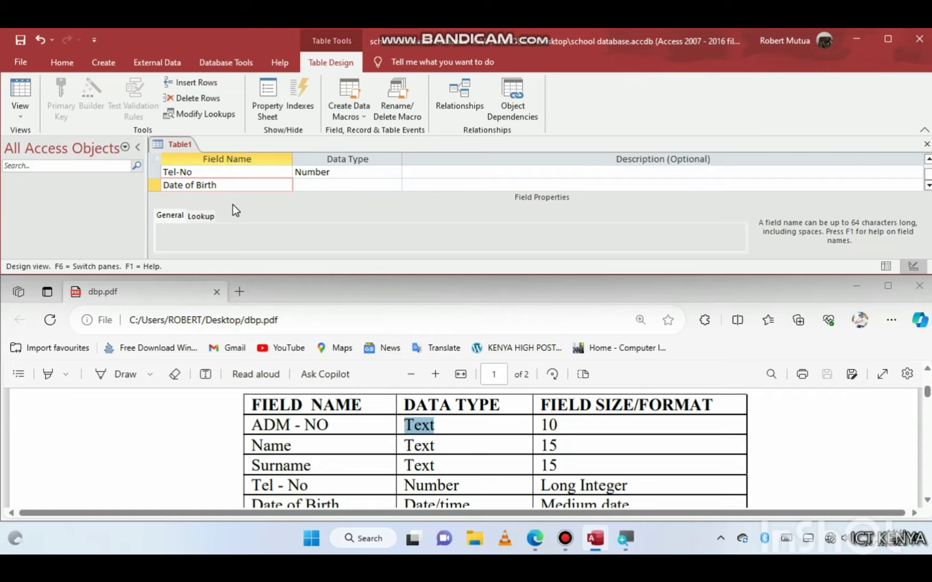
pyautogui.press('Return')
pyautogui.click(397, 185)
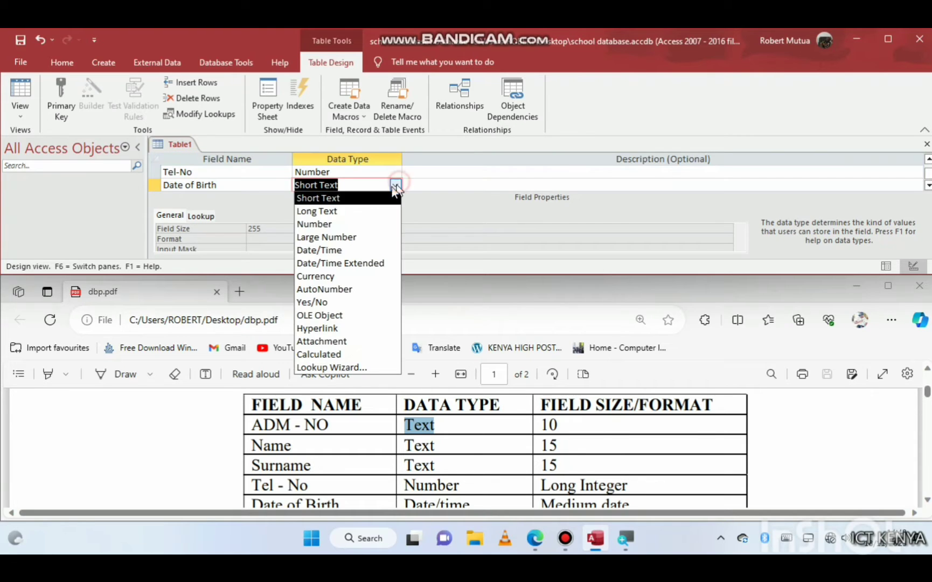
pyautogui.click(315, 250)
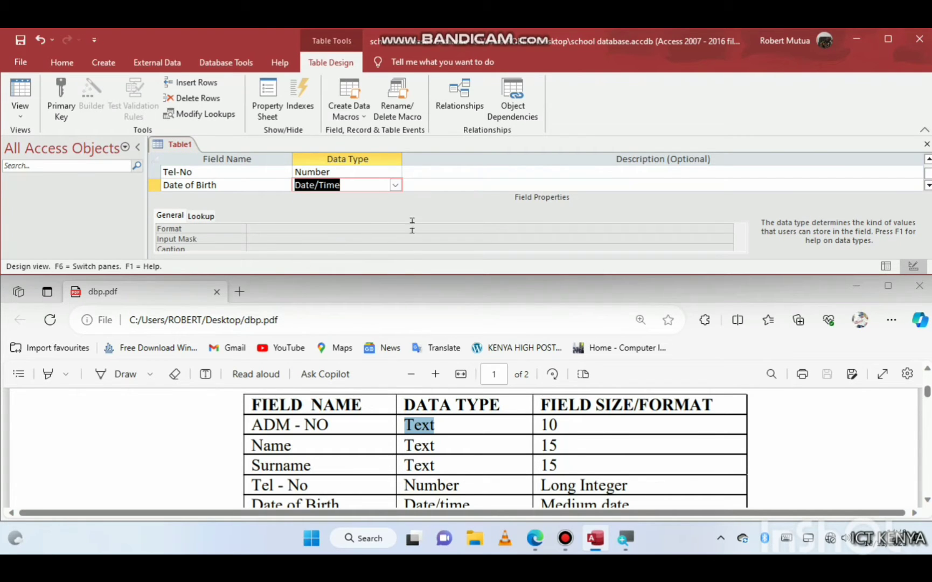
pyautogui.click(256, 229)
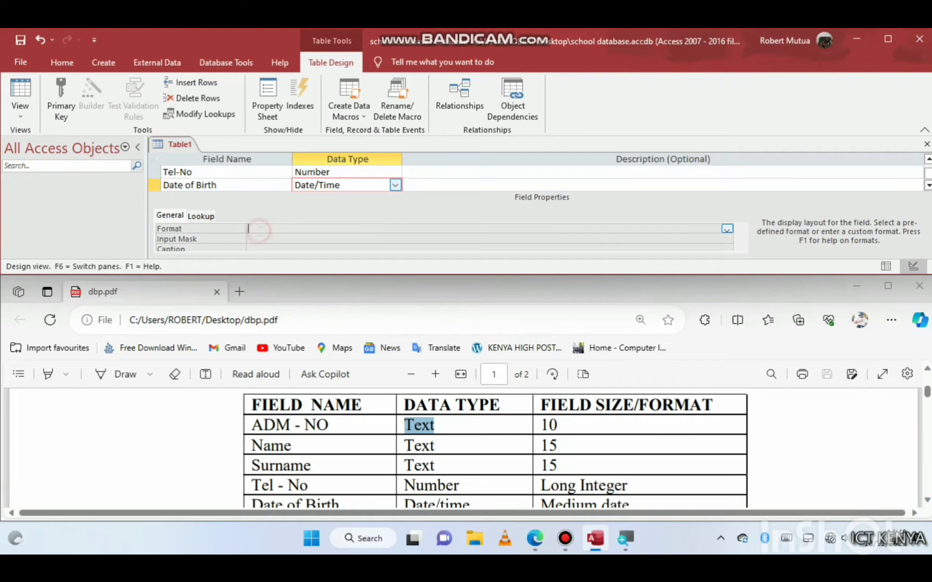
pyautogui.click(727, 229)
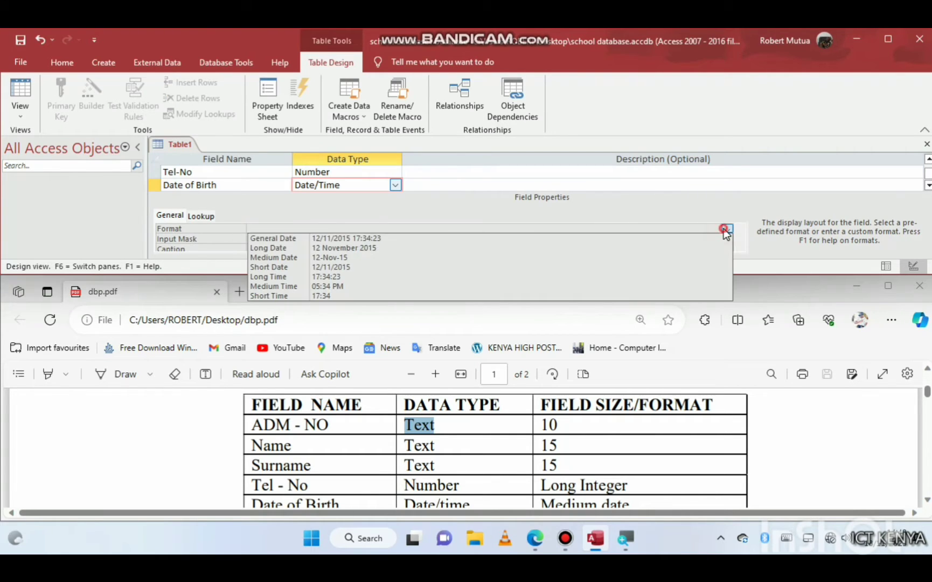
pyautogui.click(315, 256)
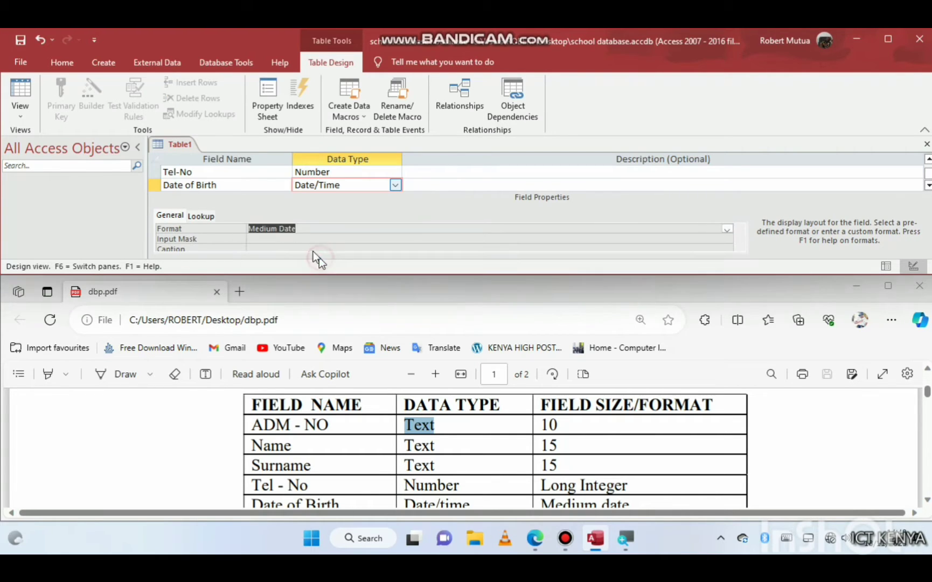
pyautogui.press('Return')
pyautogui.press('F6')
pyautogui.press('Return')
pyautogui.press('Return')
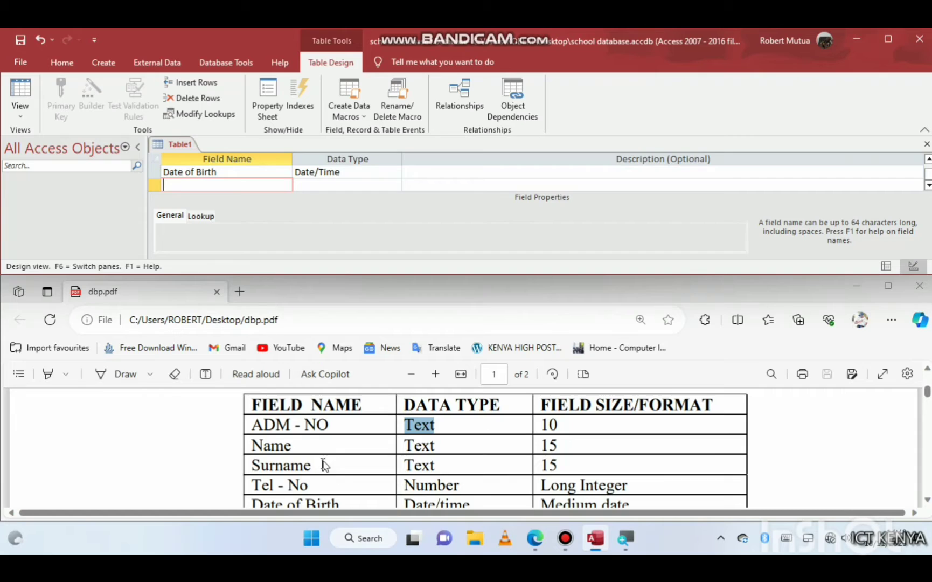
# Step: Add a Fee-Paid field with the Currency data type
pyautogui.scroll(-2, 485, 447)
pyautogui.write('Fe')
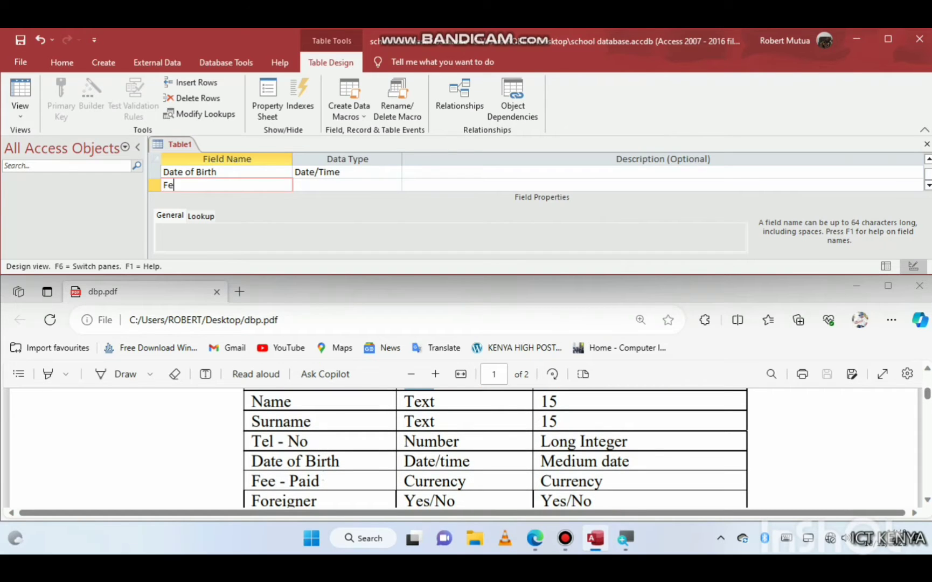
pyautogui.write('e-Paif')
pyautogui.press('BackSpace')
pyautogui.write('d')
pyautogui.press('Tab')
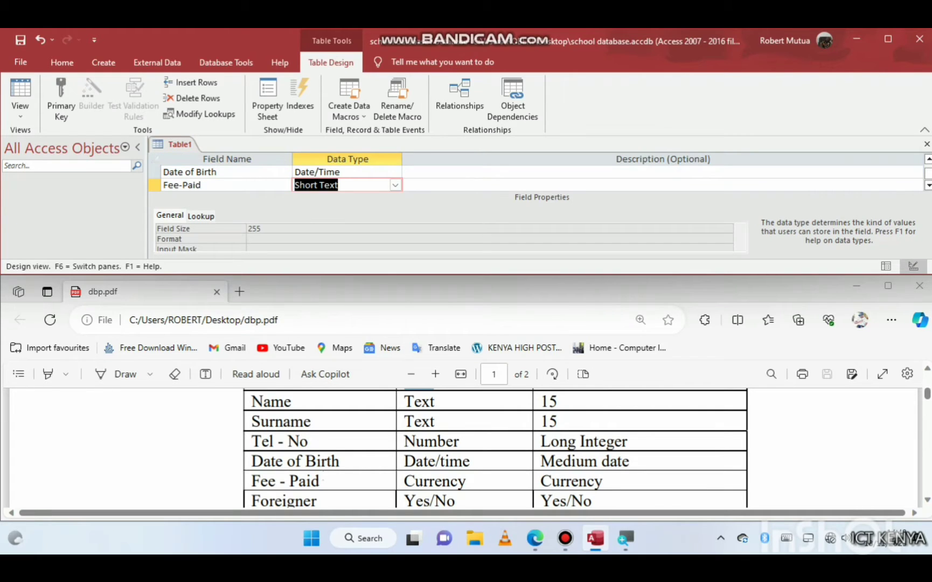
pyautogui.click(395, 186)
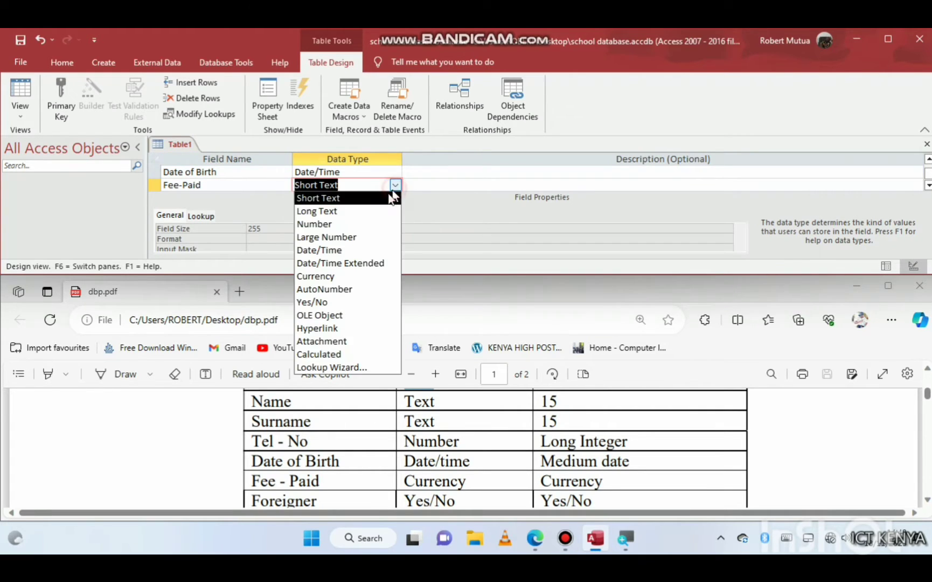
pyautogui.click(331, 274)
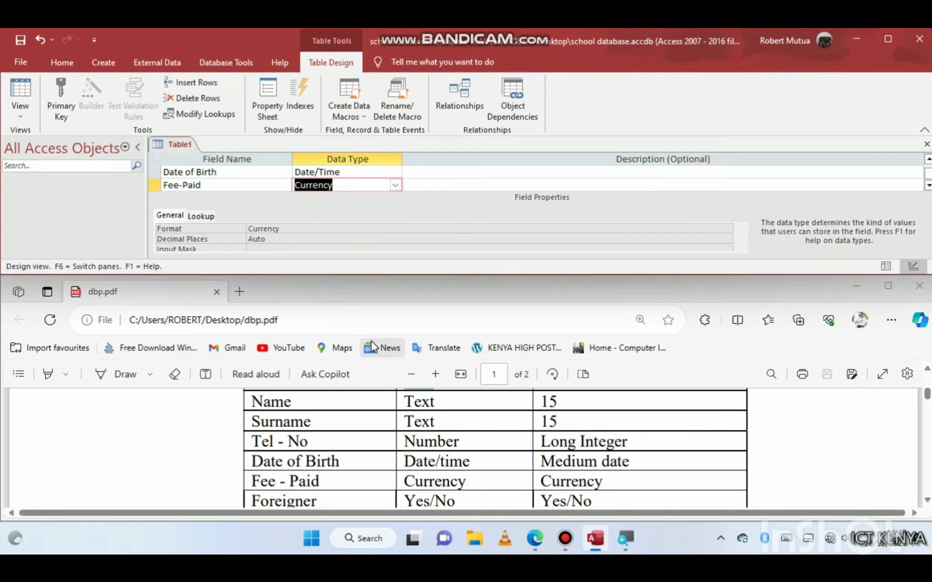
pyautogui.click(307, 229)
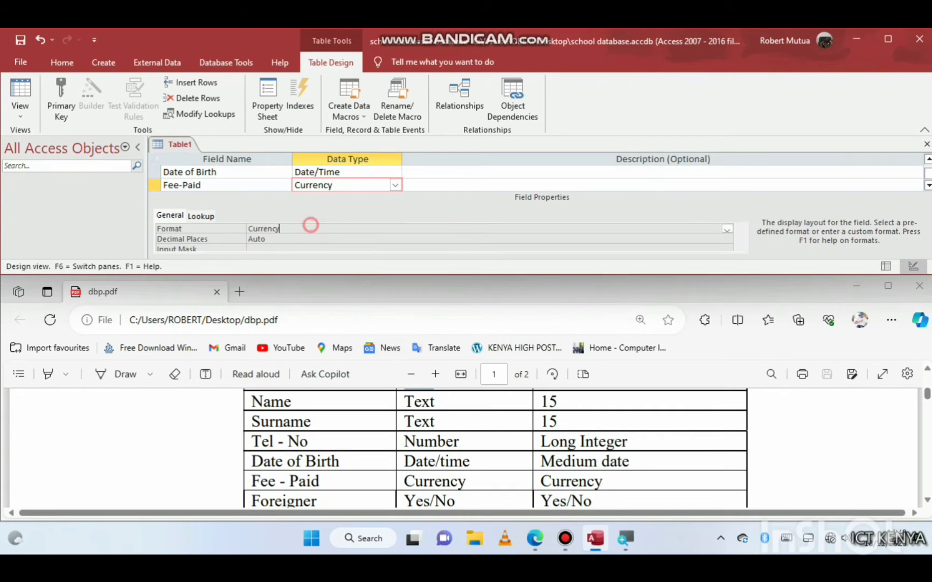
pyautogui.click(327, 186)
pyautogui.press('Tab')
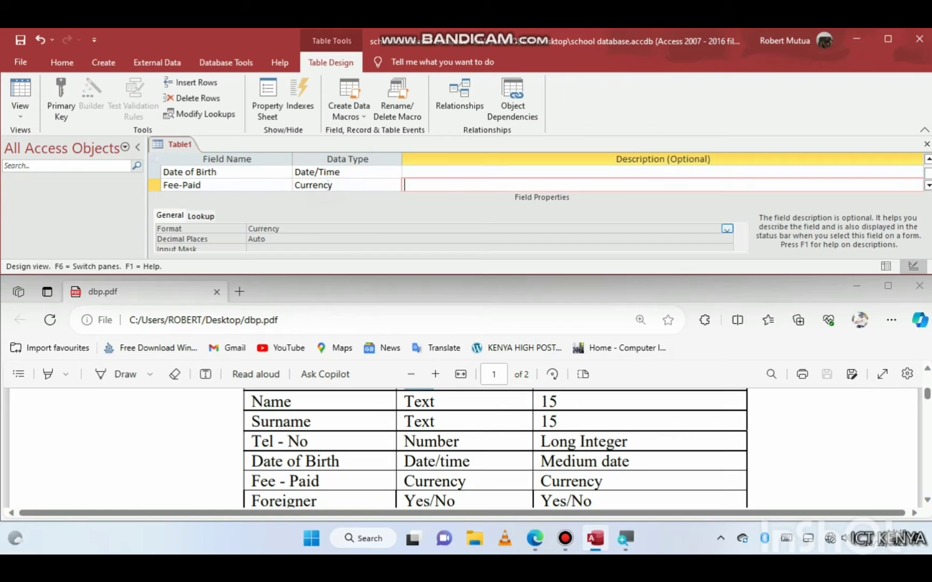
pyautogui.press('Tab')
# Step: Add a Foreigner field with the Yes/No data type
pyautogui.write('Fo')
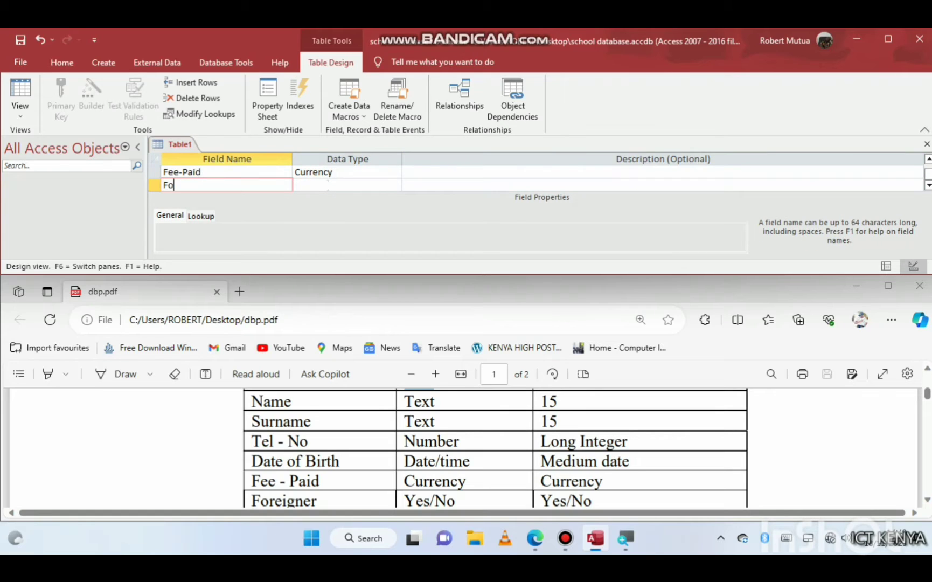
pyautogui.write('reigner')
pyautogui.press('Tab')
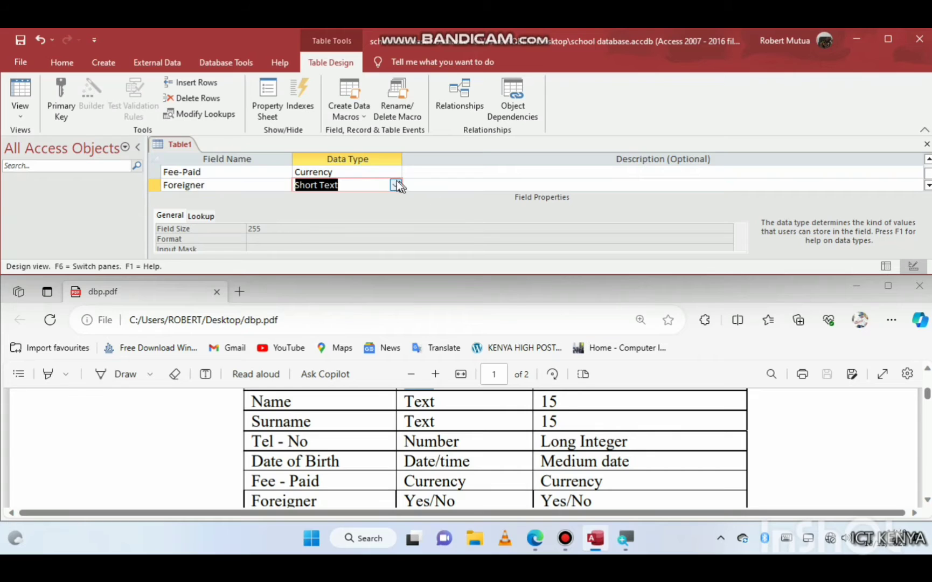
pyautogui.click(395, 185)
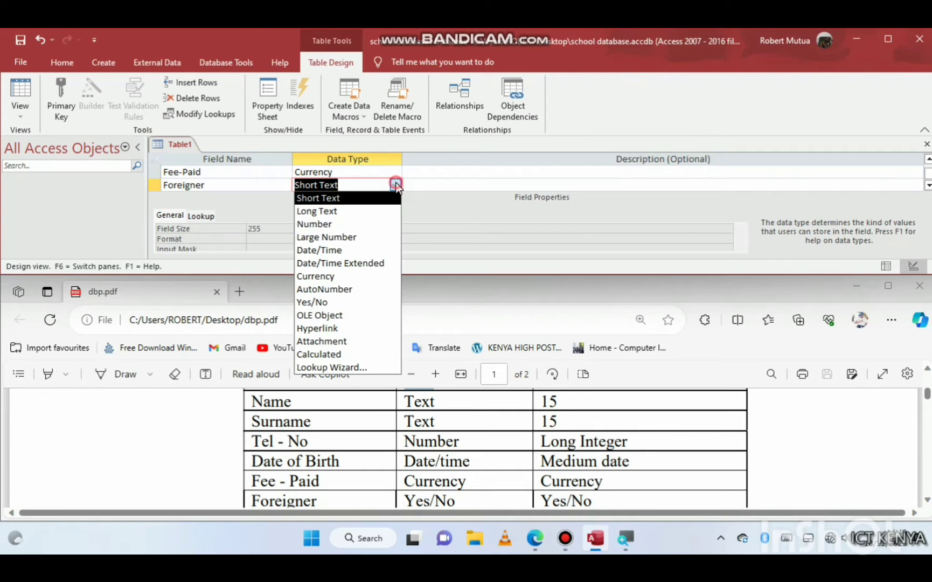
pyautogui.click(318, 303)
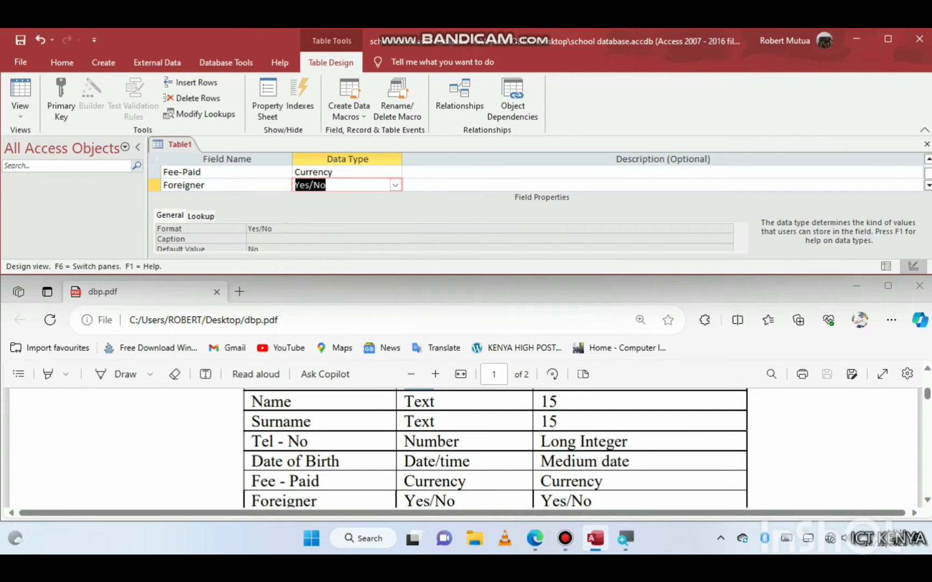
pyautogui.press('F6')
# Step: Highlight item 3's primary key instruction in the exam PDF
pyautogui.click(283, 439)
pyautogui.scroll(-3, 283, 439)
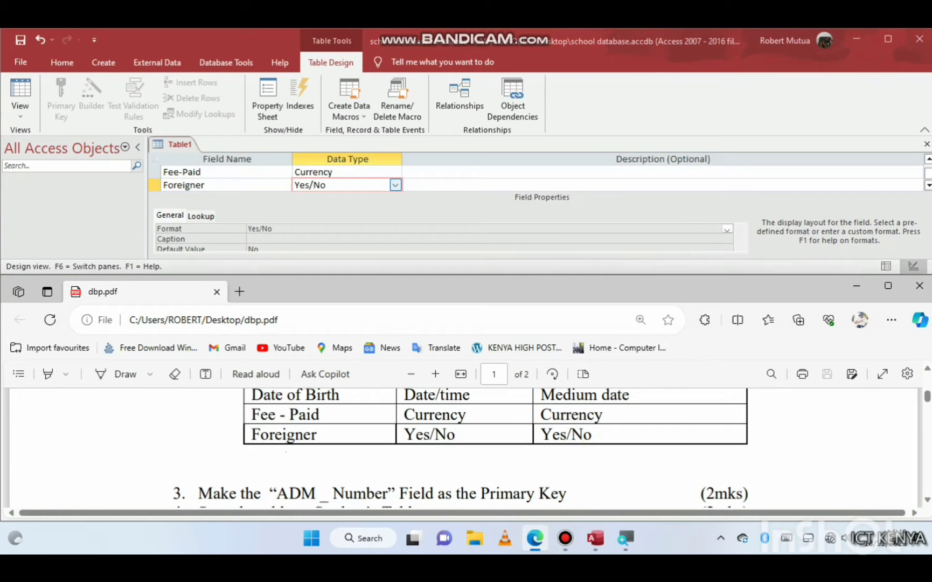
pyautogui.scroll(-1, 495, 447)
pyautogui.moveTo(197, 472); pyautogui.dragTo(565, 472)
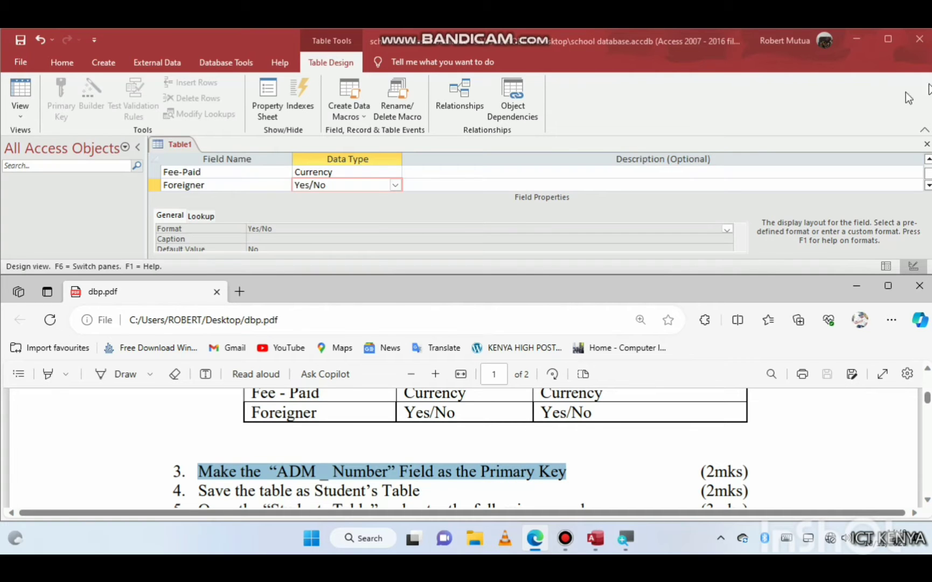
# Step: Maximize the table design and make ADM-NO the primary key
pyautogui.click(890, 39)
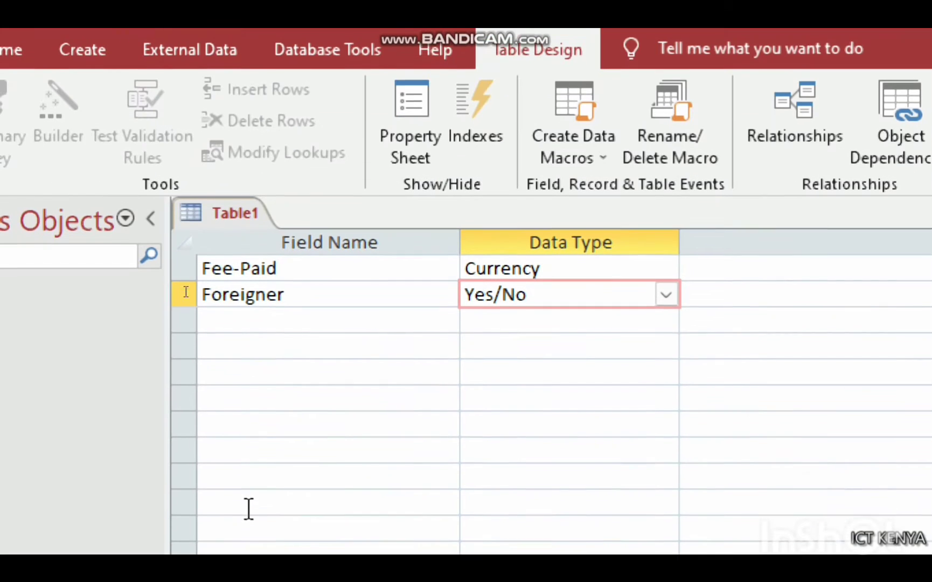
pyautogui.click(239, 293)
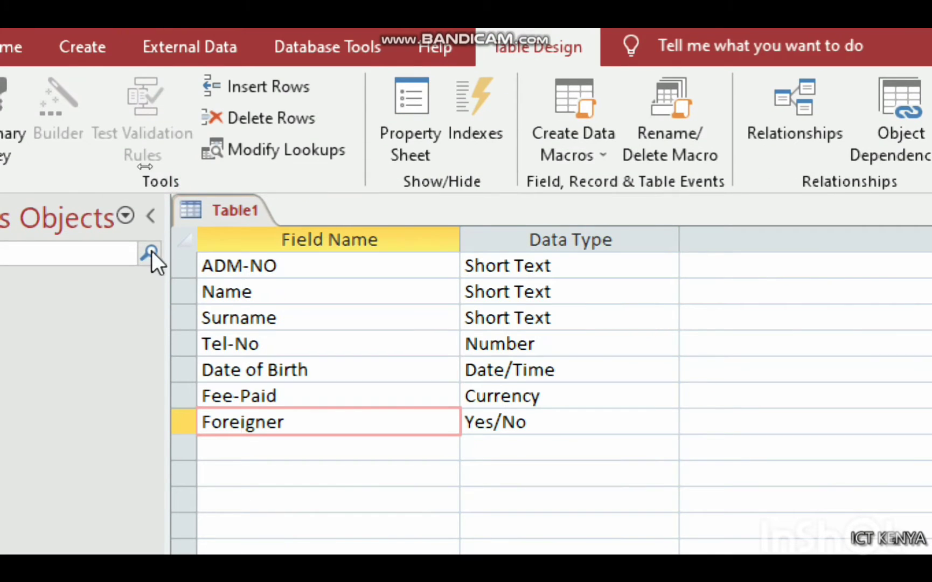
pyautogui.click(186, 266)
pyautogui.rightClick(189, 268)
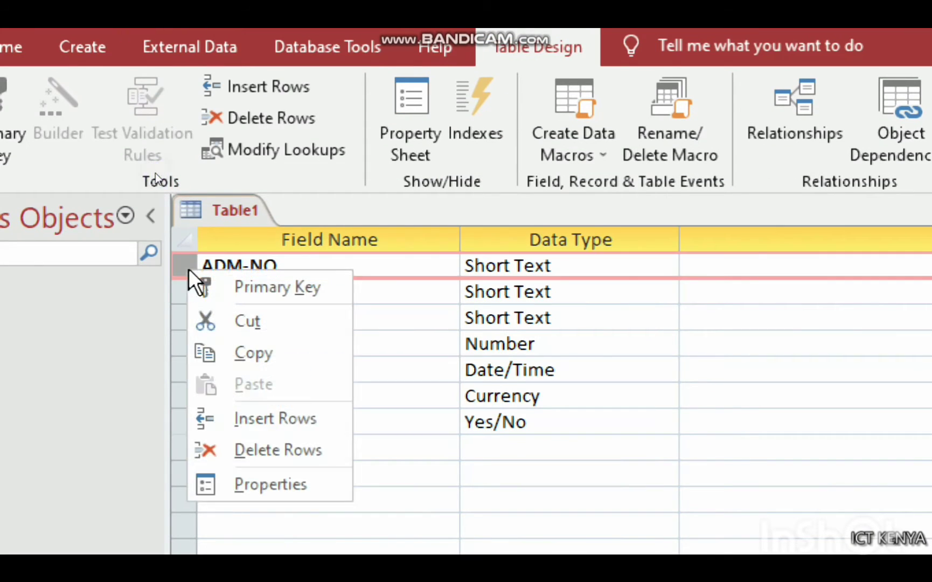
pyautogui.click(219, 284)
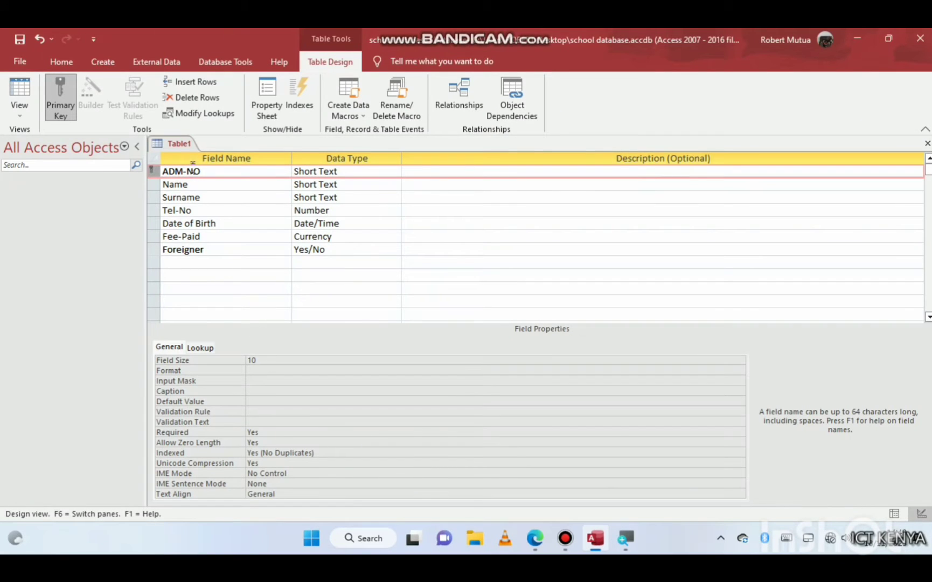
# Step: Review the properties of Name, Surname, Tel-No, Date of Birth, Fee-Paid and Foreigner, then return to the PDF
pyautogui.click(193, 187)
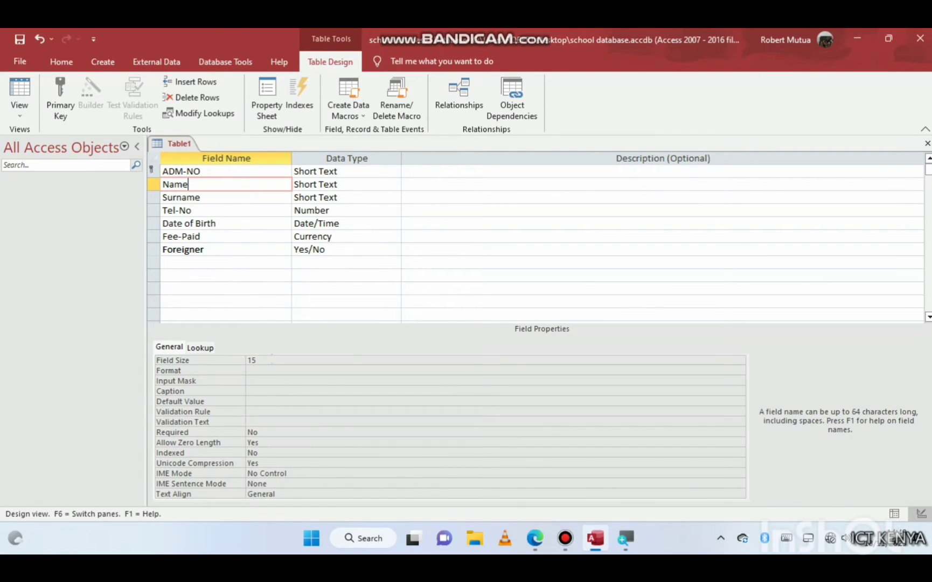
pyautogui.click(176, 197)
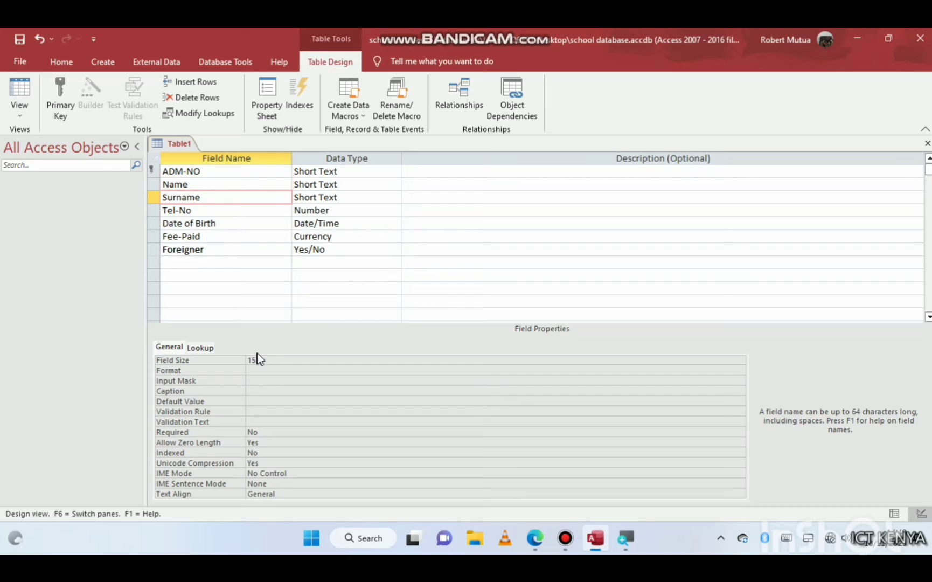
pyautogui.click(222, 210)
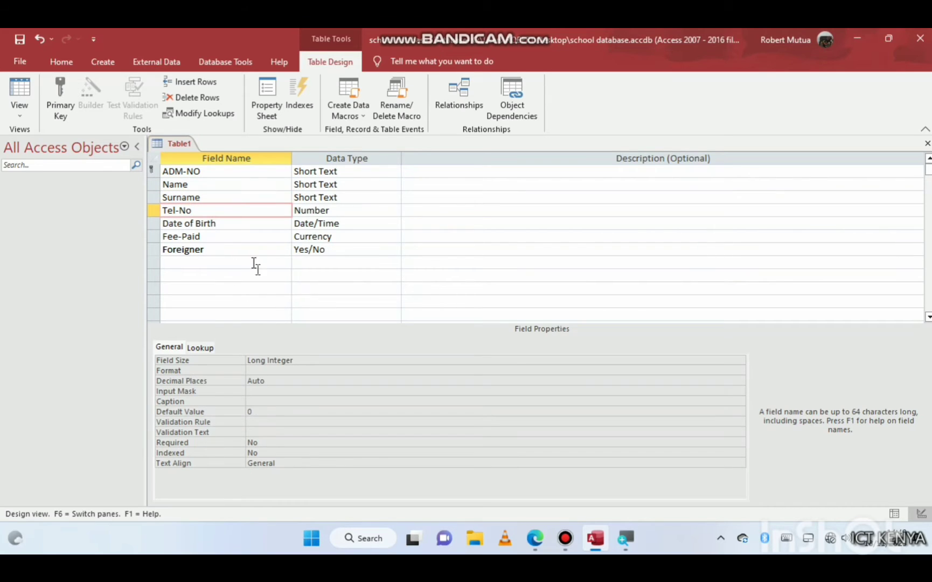
pyautogui.click(190, 223)
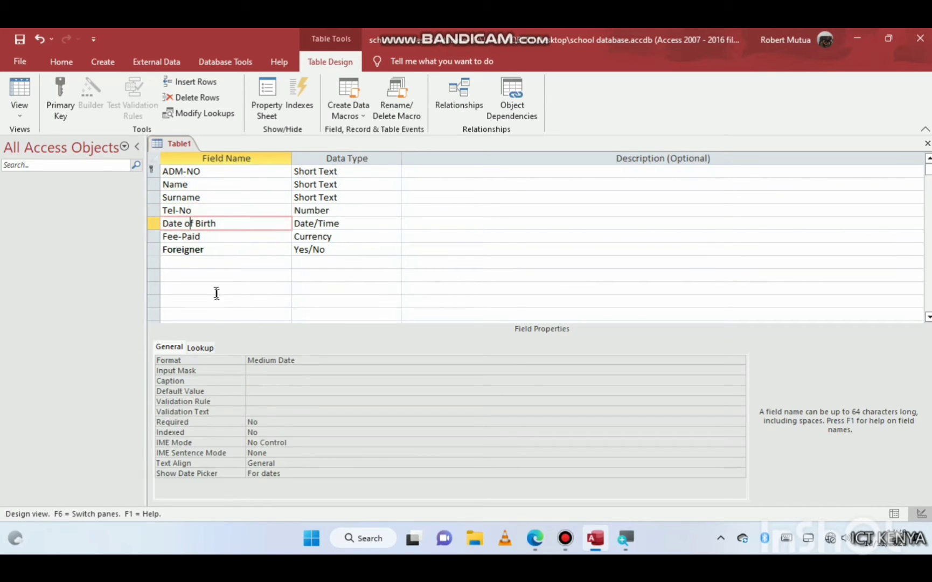
pyautogui.click(218, 236)
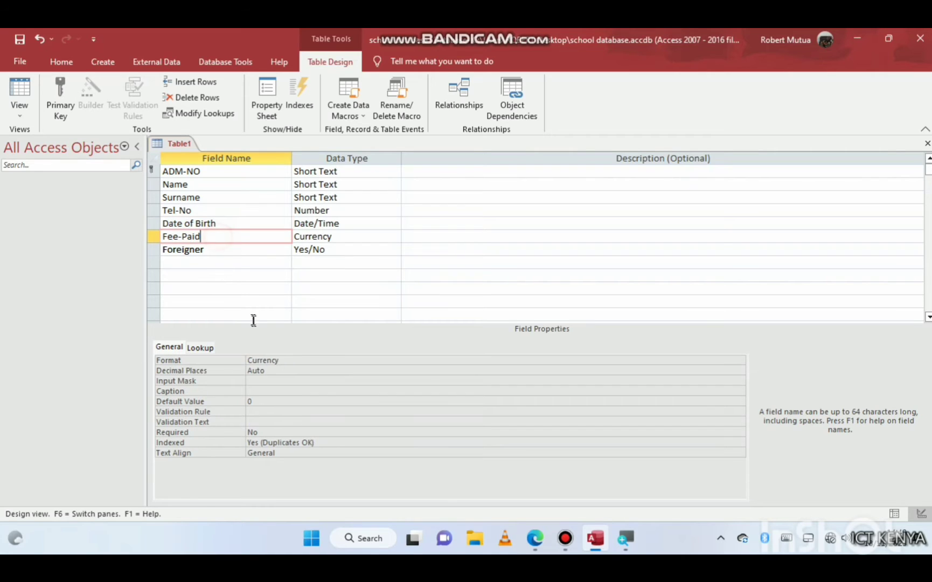
pyautogui.click(218, 250)
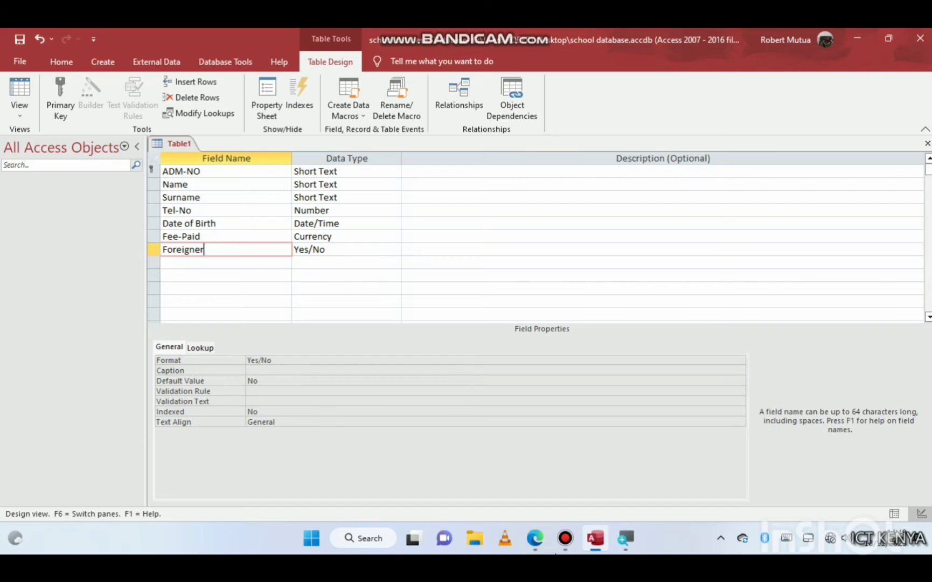
pyautogui.click(541, 546)
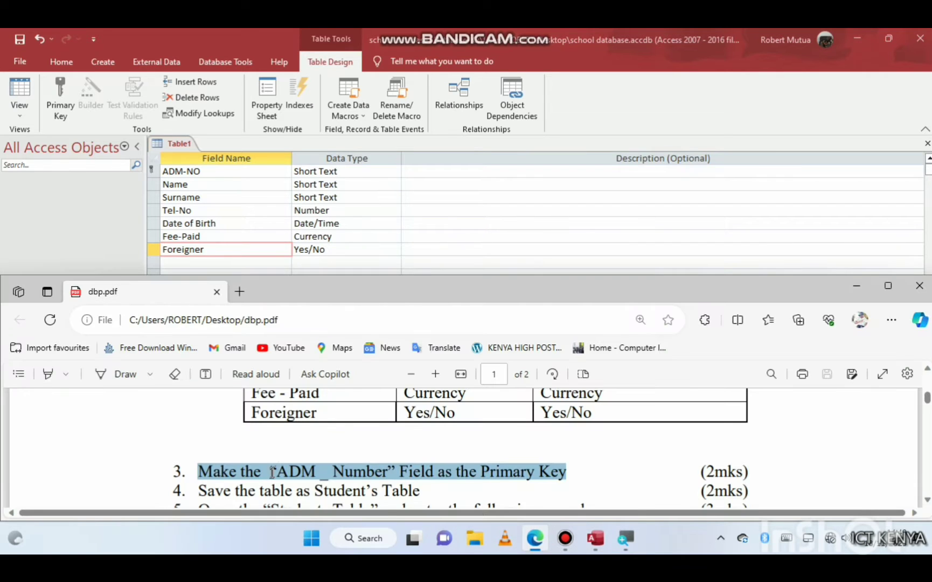
# Step: Highlight the PDF's instruction to save the table as Student's Table
pyautogui.scroll(-1, 272, 473)
pyautogui.moveTo(198, 468); pyautogui.dragTo(422, 468)
pyautogui.click(211, 248)
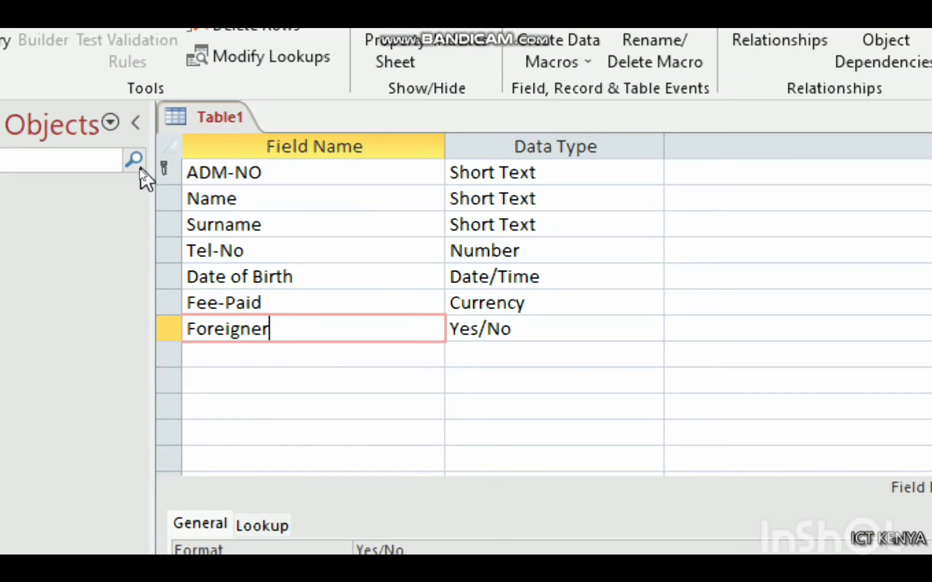
# Step: Close Table1, saving its design as 'Student's Table'
pyautogui.rightClick(233, 115)
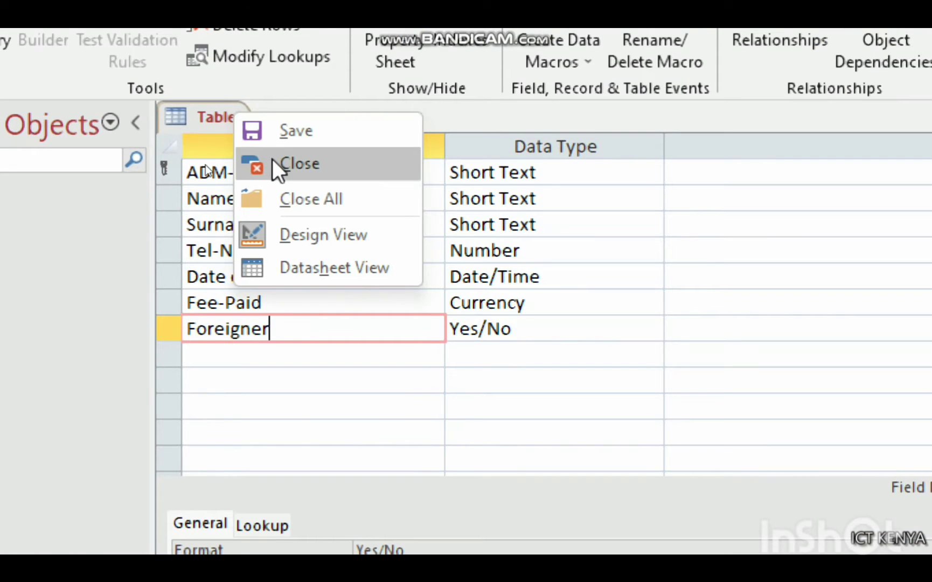
pyautogui.click(273, 161)
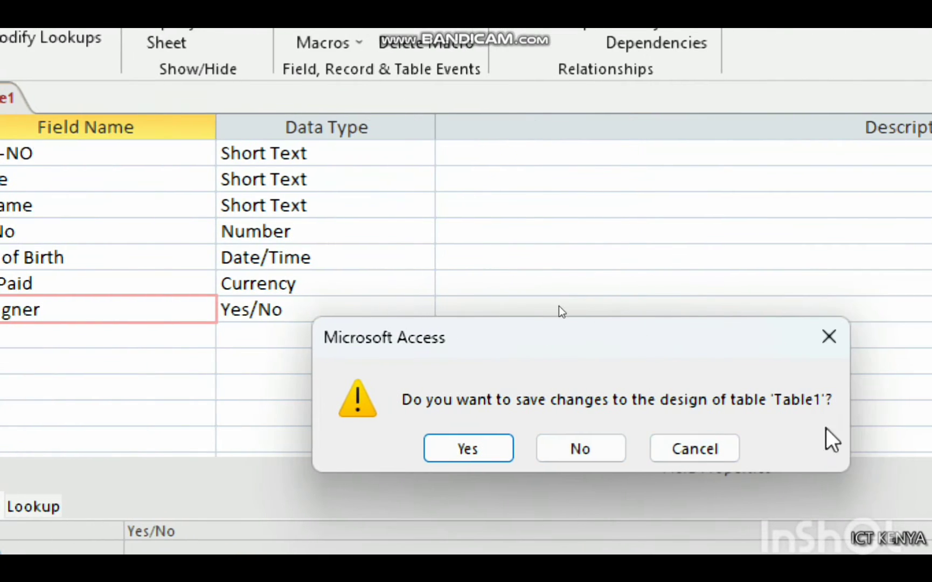
pyautogui.click(469, 449)
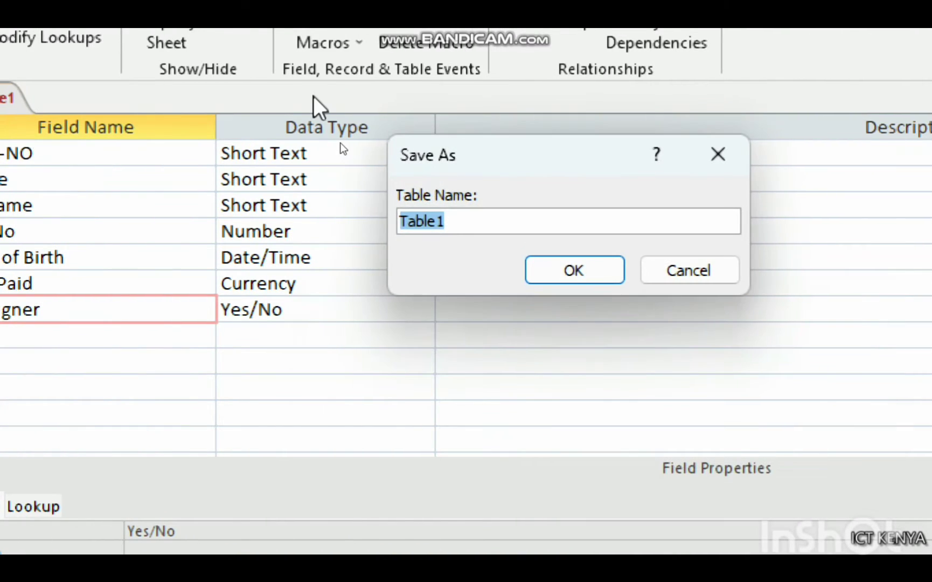
pyautogui.write('Students')
pyautogui.press('BackSpace')
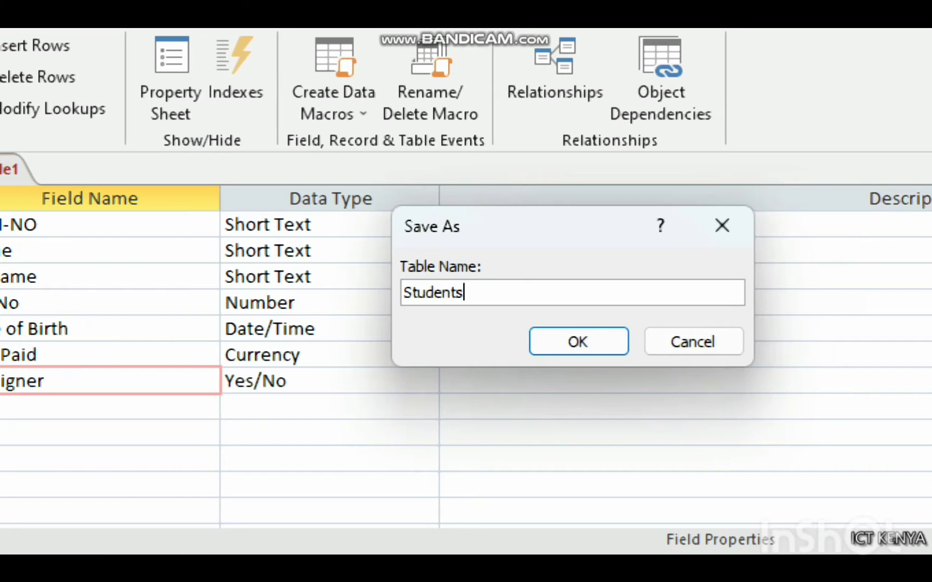
pyautogui.write("'s Table")
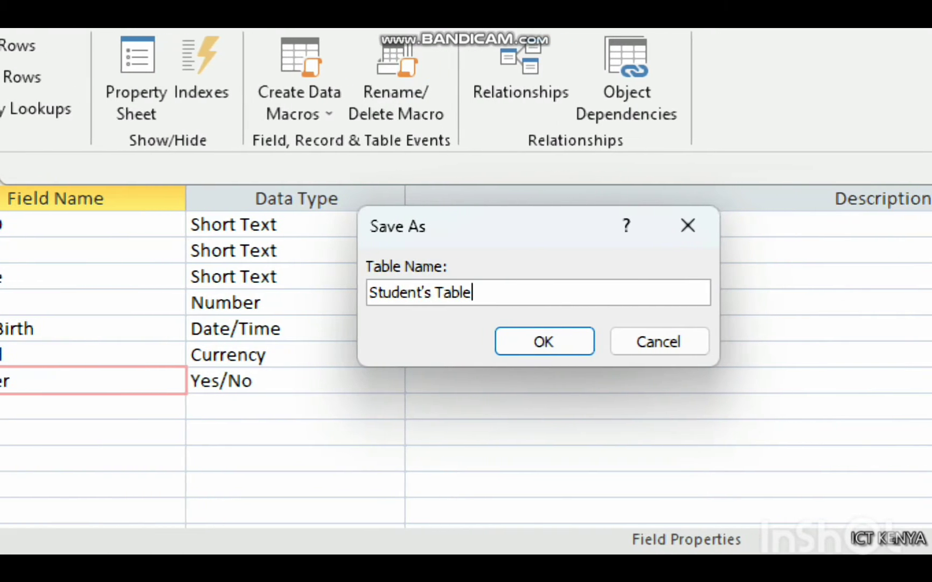
pyautogui.click(547, 342)
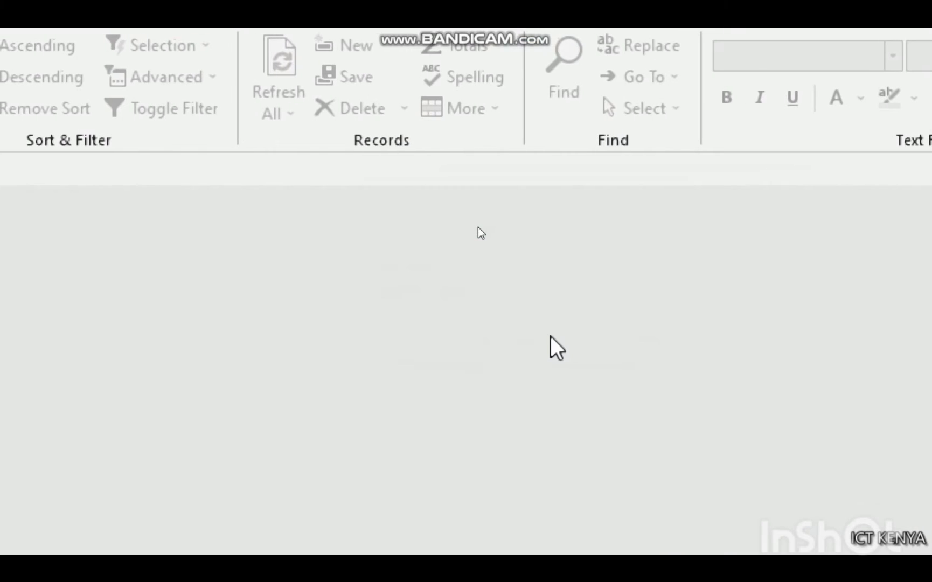
# Step: Open Student's Table in Datasheet view, then close it again
pyautogui.doubleClick(90, 195)
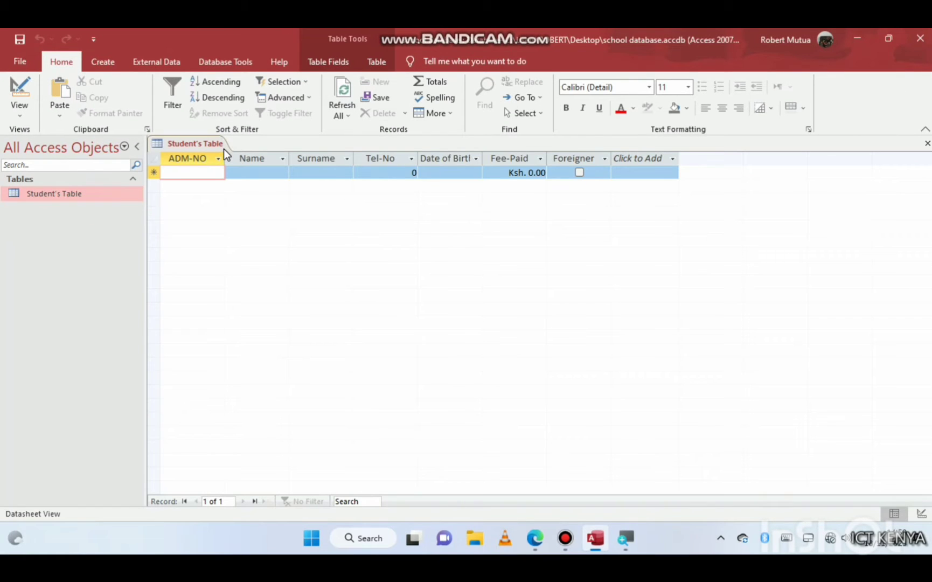
pyautogui.rightClick(224, 149)
pyautogui.click(249, 175)
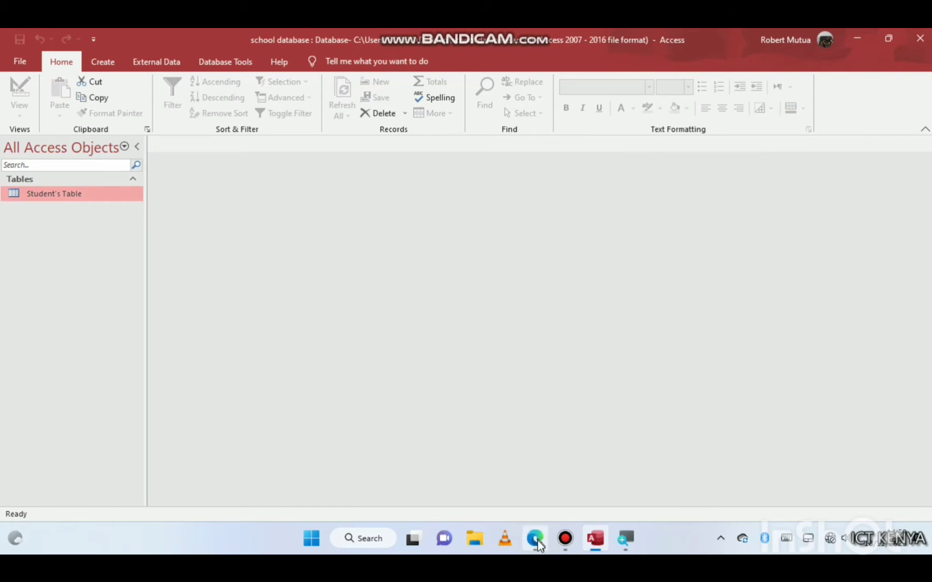
# Step: Maximize the exam PDF and highlight question 5's instruction to enter the records
pyautogui.click(535, 537)
pyautogui.click(888, 285)
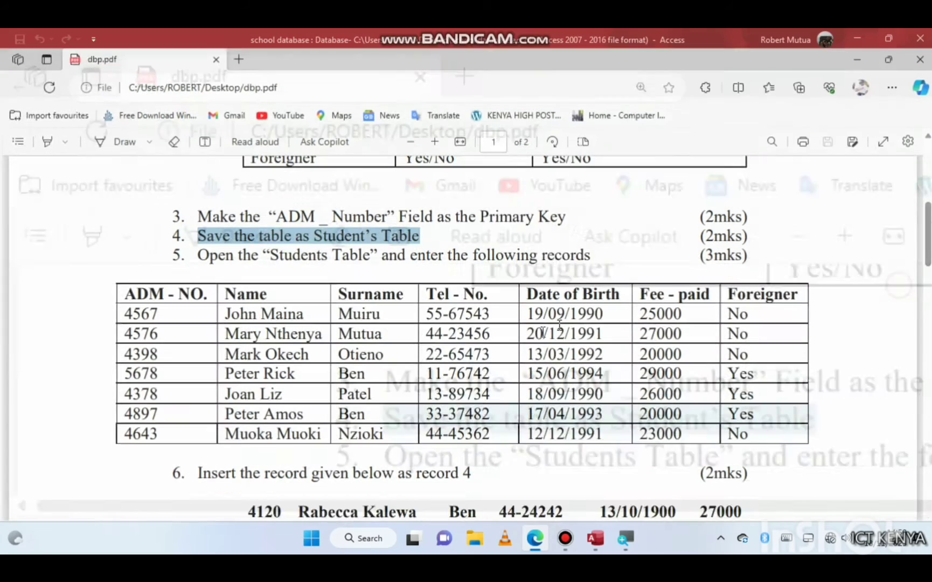
pyautogui.scroll(-2, 212, 253)
pyautogui.moveTo(198, 172); pyautogui.dragTo(597, 173)
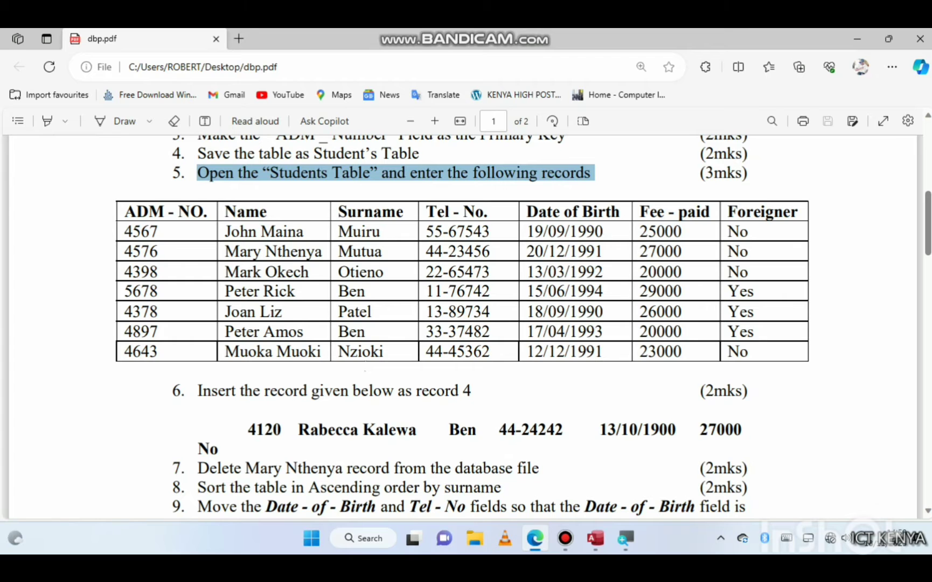
# Step: Tile the exam PDF in the top half with Access below, and open Student's Table
pyautogui.press('super+Up')
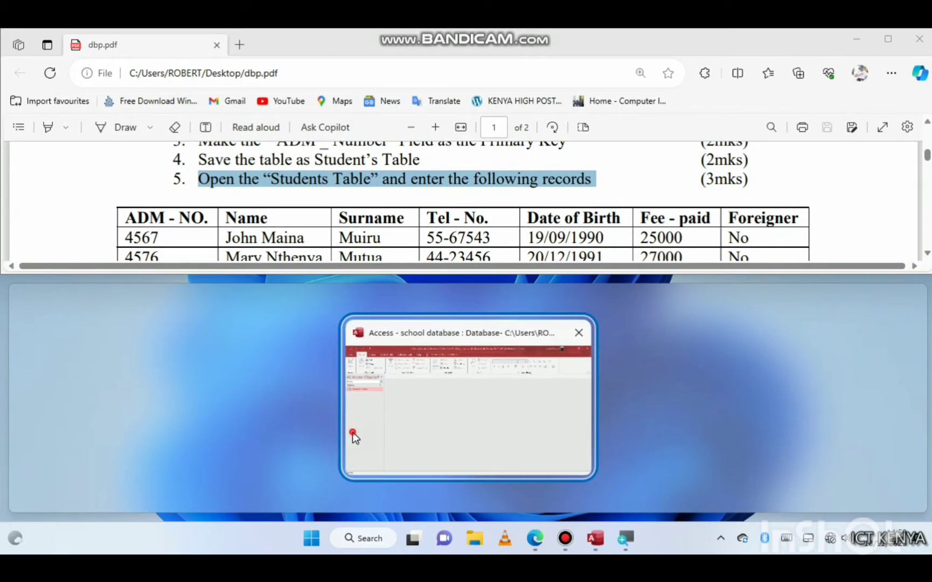
pyautogui.click(352, 435)
pyautogui.doubleClick(76, 444)
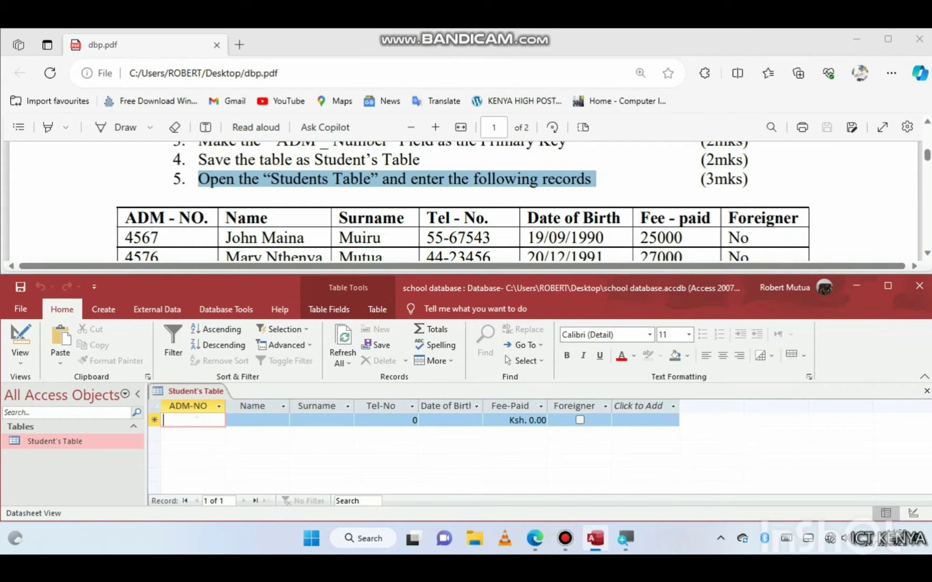
# Step: Enter the first student's admission number, name, surname and phone number into Student's Table
pyautogui.write('4567')
pyautogui.press('Tab')
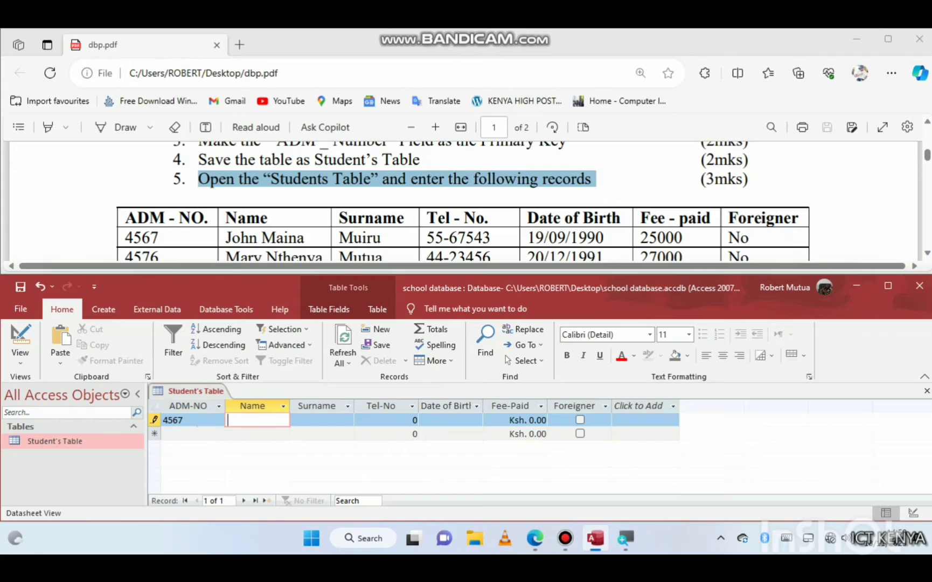
pyautogui.press('Tab')
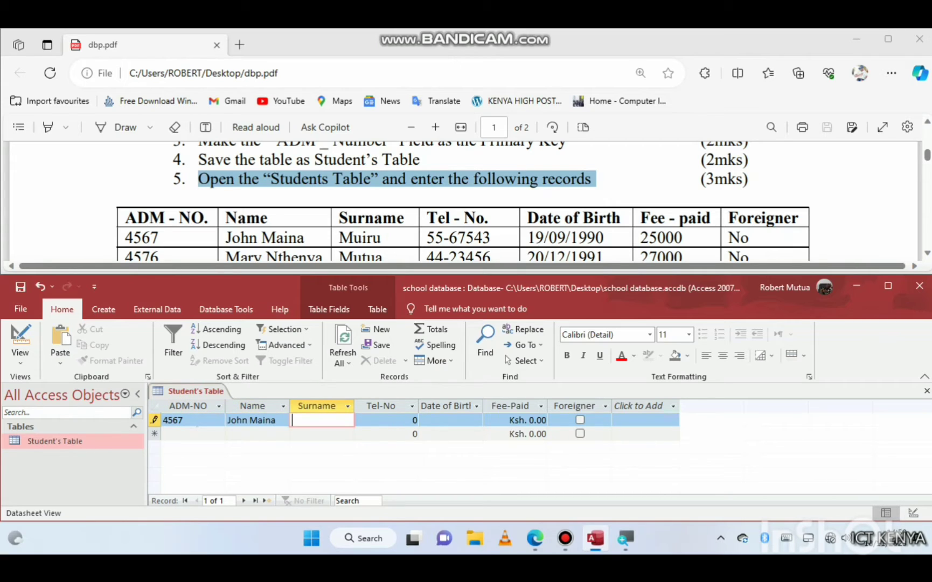
pyautogui.write('Mur')
pyautogui.write('ru')
pyautogui.press('Tab')
pyautogui.write('55')
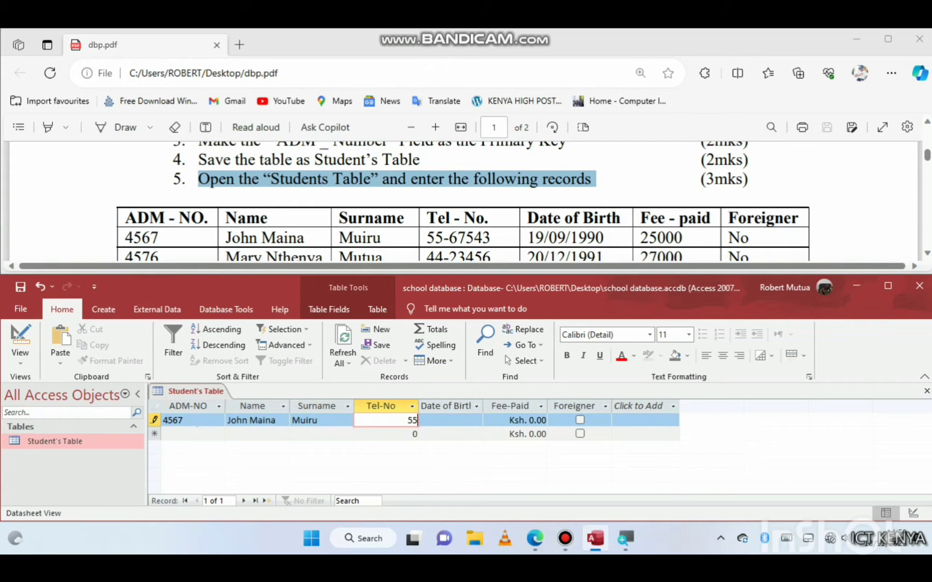
pyautogui.write('-67543')
pyautogui.click(196, 422)
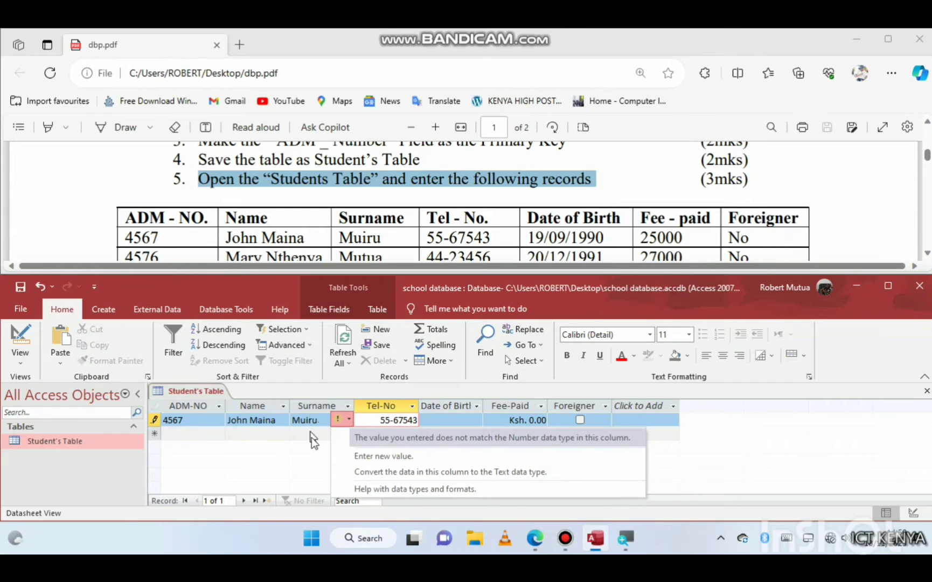
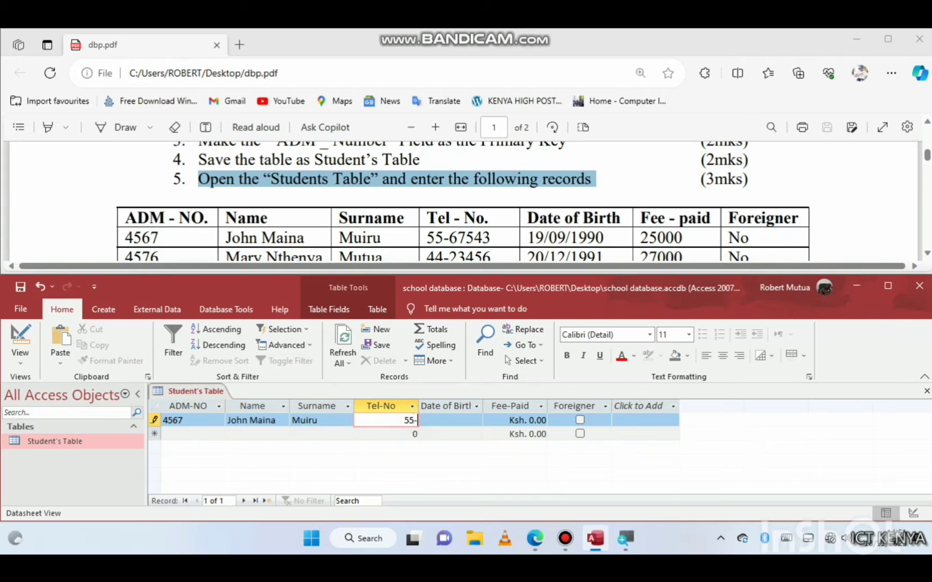
# Step: Open Student's Table in Design View and select the Tel-No field
pyautogui.click(340, 416)
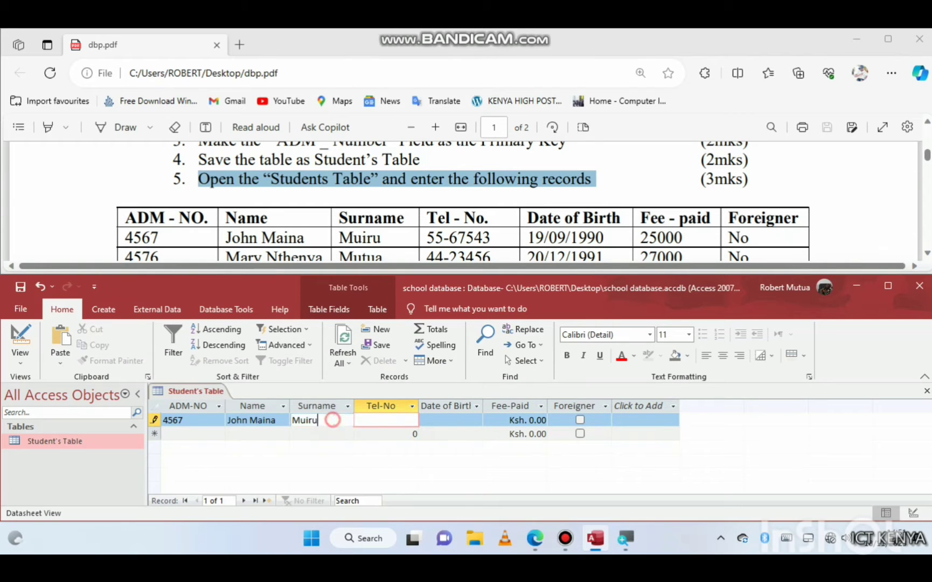
pyautogui.rightClick(174, 392)
pyautogui.click(205, 452)
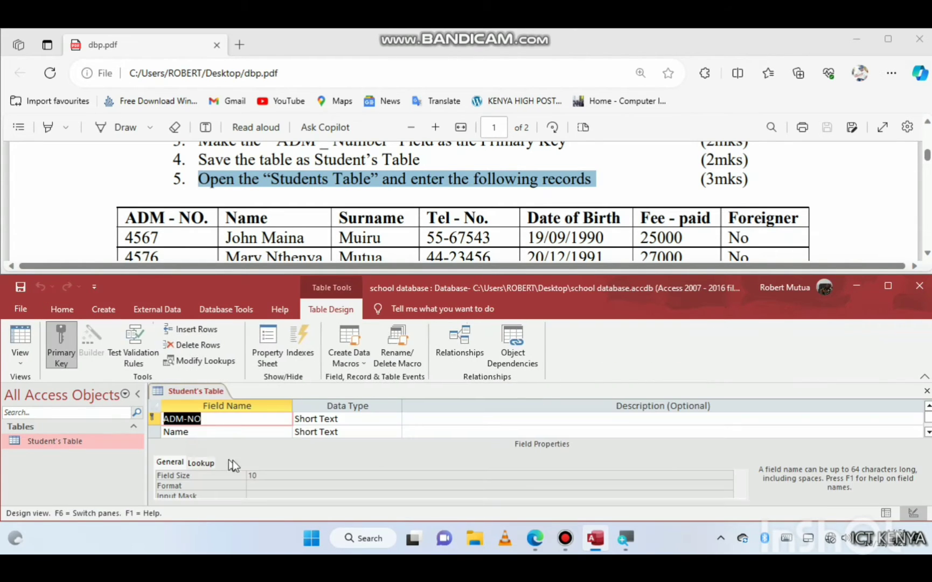
pyautogui.scroll(-1, 333, 426)
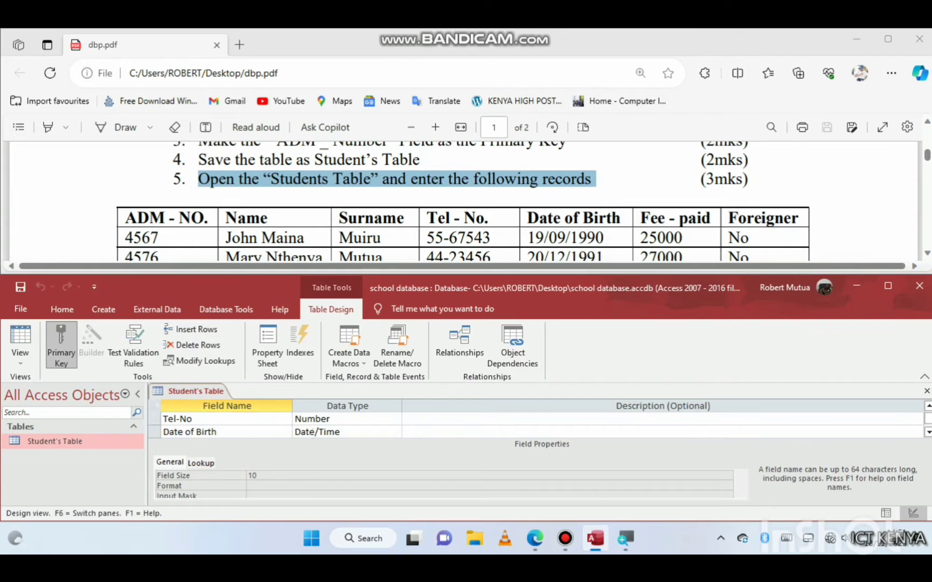
pyautogui.click(222, 419)
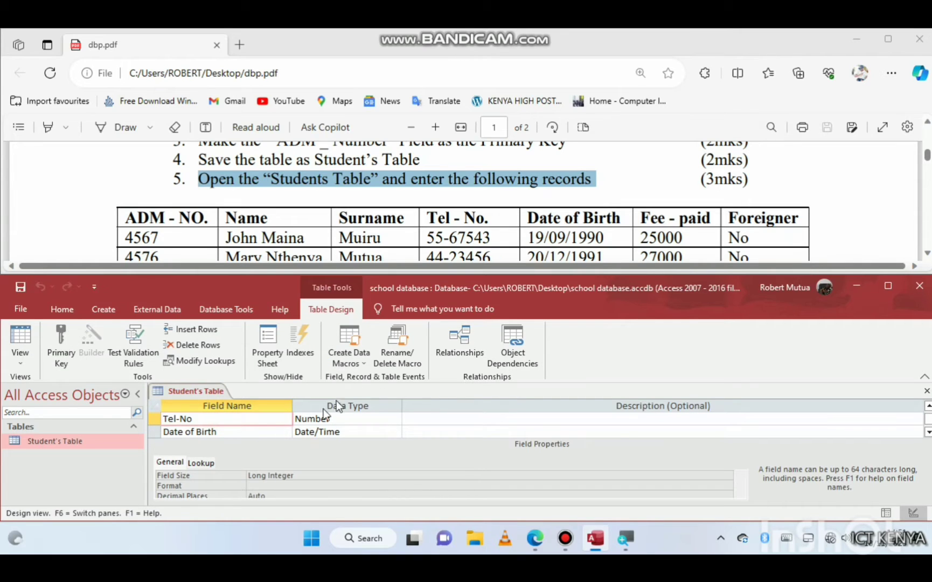
# Step: Check the format of the first student's phone number in the assignment PDF
pyautogui.click(448, 236)
pyautogui.scroll(-1, 448, 236)
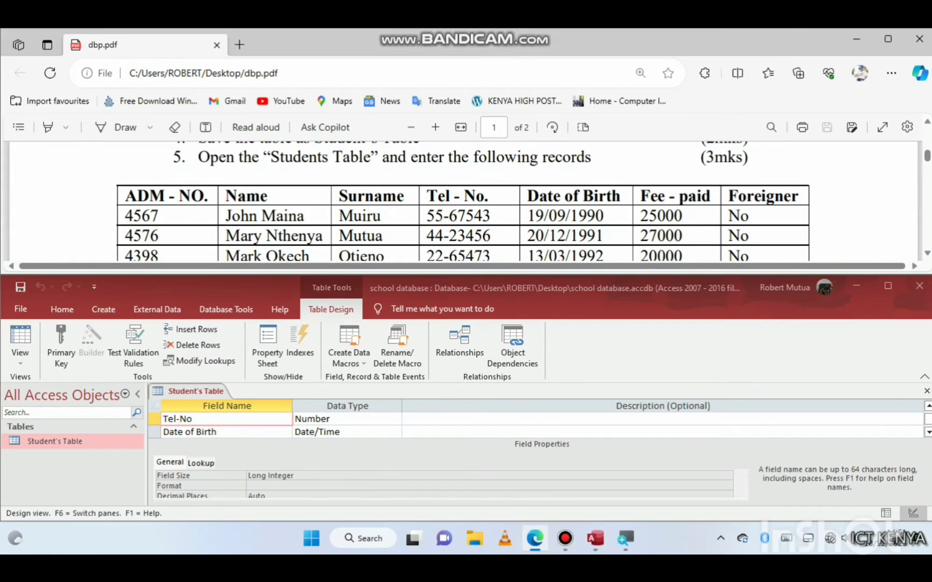
pyautogui.moveTo(426, 216); pyautogui.dragTo(493, 217)
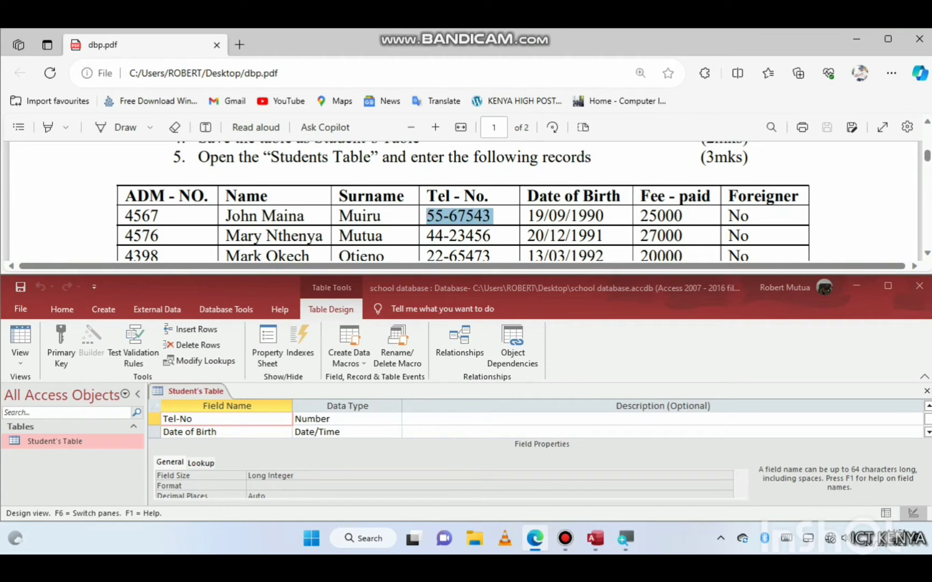
pyautogui.moveTo(427, 216); pyautogui.dragTo(491, 216)
pyautogui.click(439, 215)
pyautogui.scroll(-2, 556, 251)
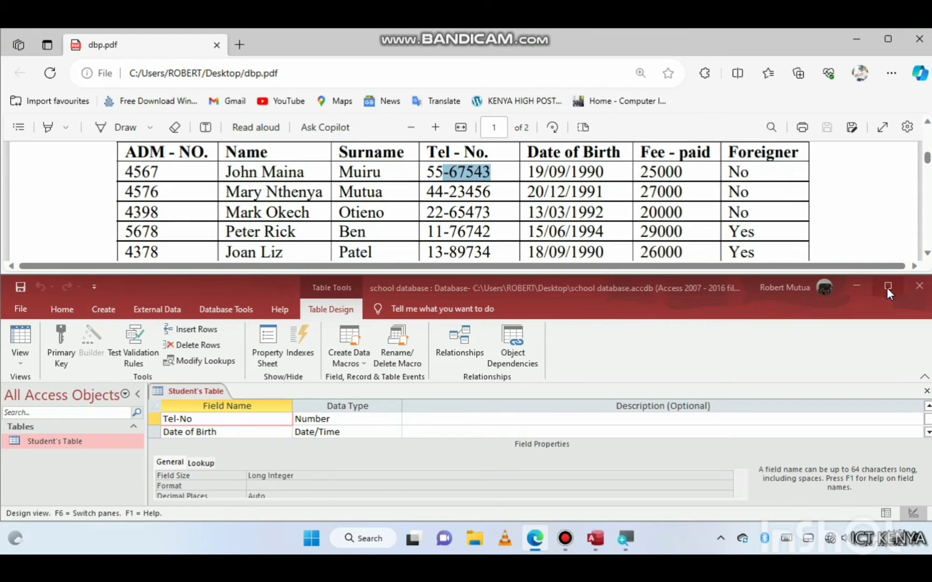
# Step: Give Tel-No the input mask 00-00000 and switch back to Datasheet View
pyautogui.click(888, 288)
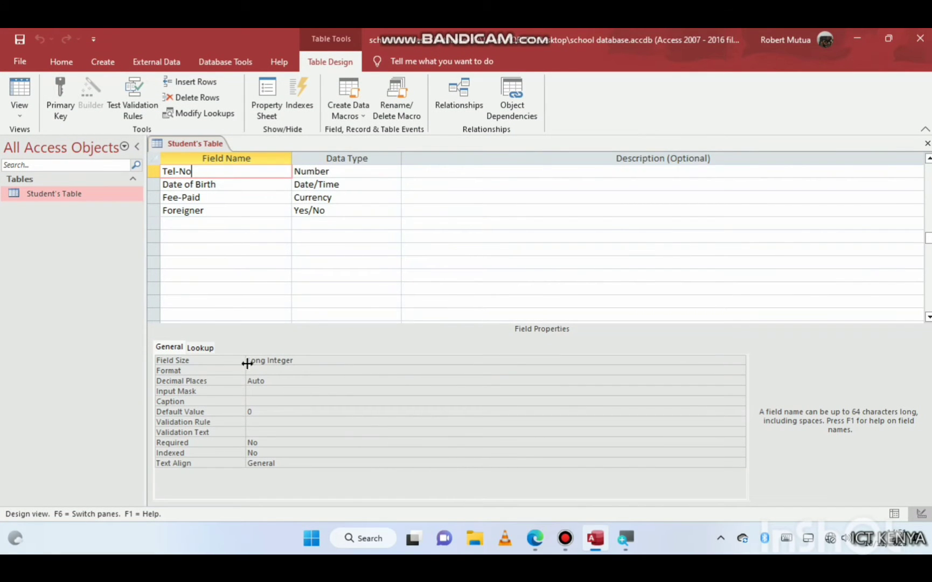
pyautogui.click(264, 371)
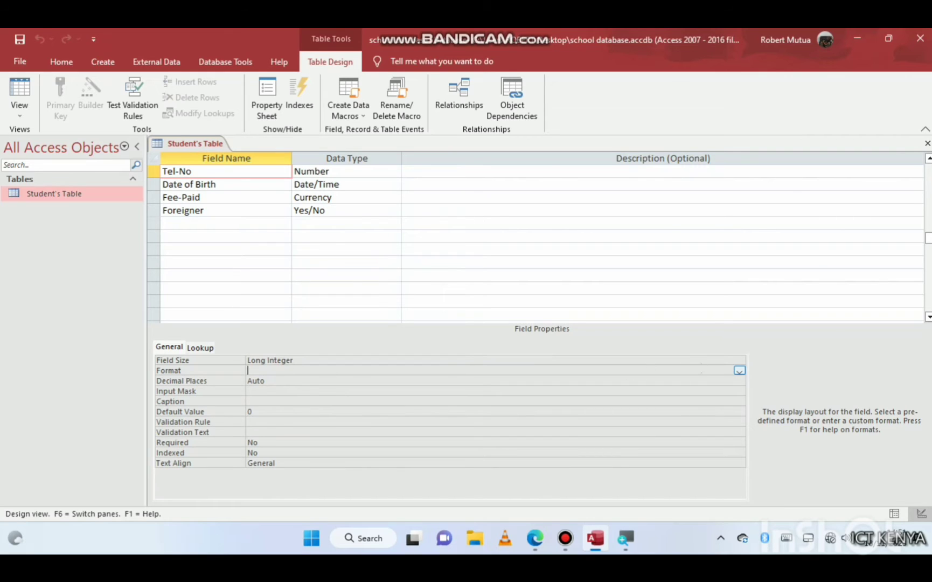
pyautogui.click(249, 391)
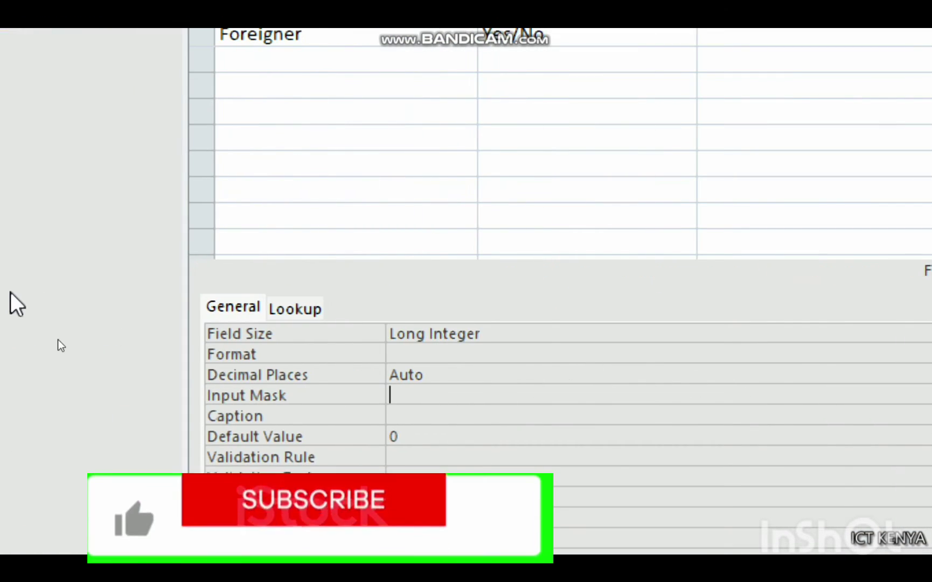
pyautogui.write('00')
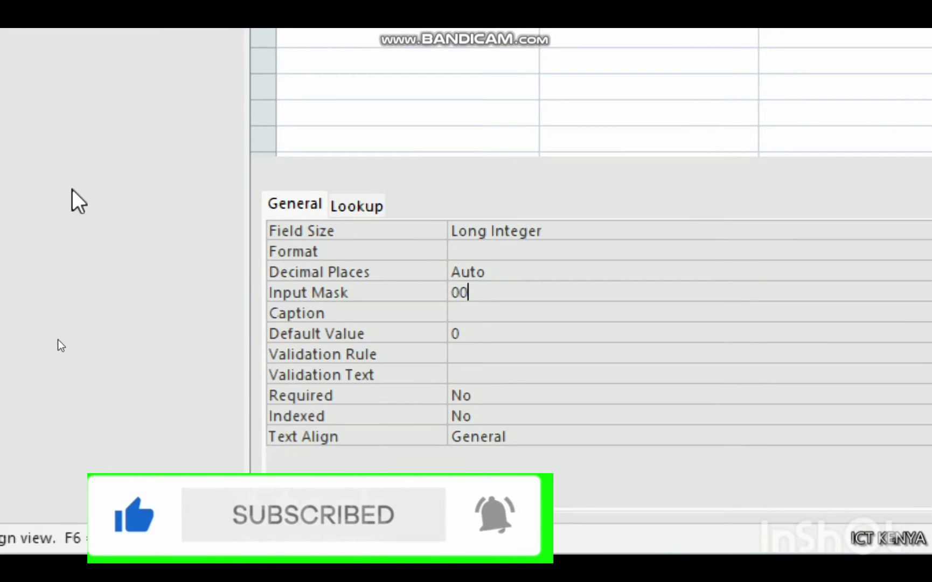
pyautogui.write('-0')
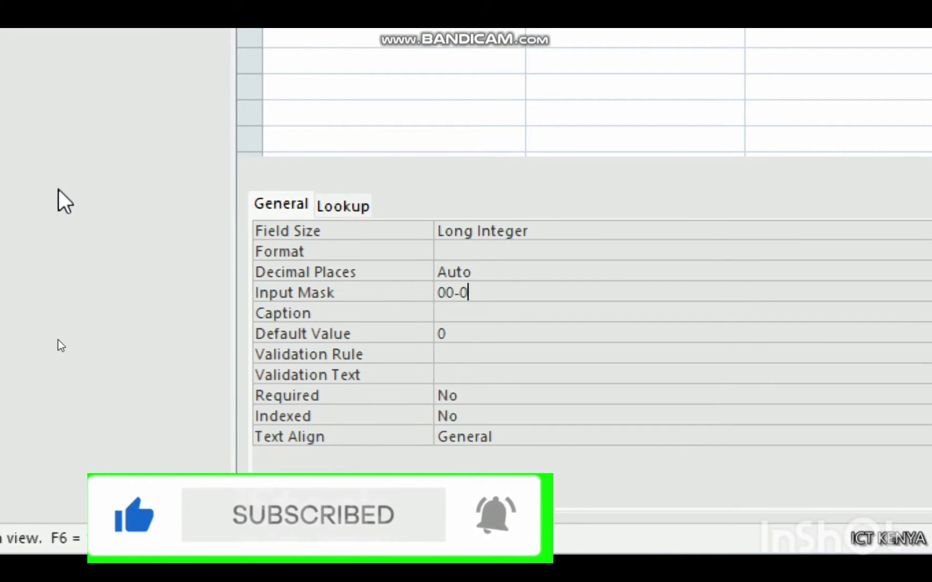
pyautogui.write('0000')
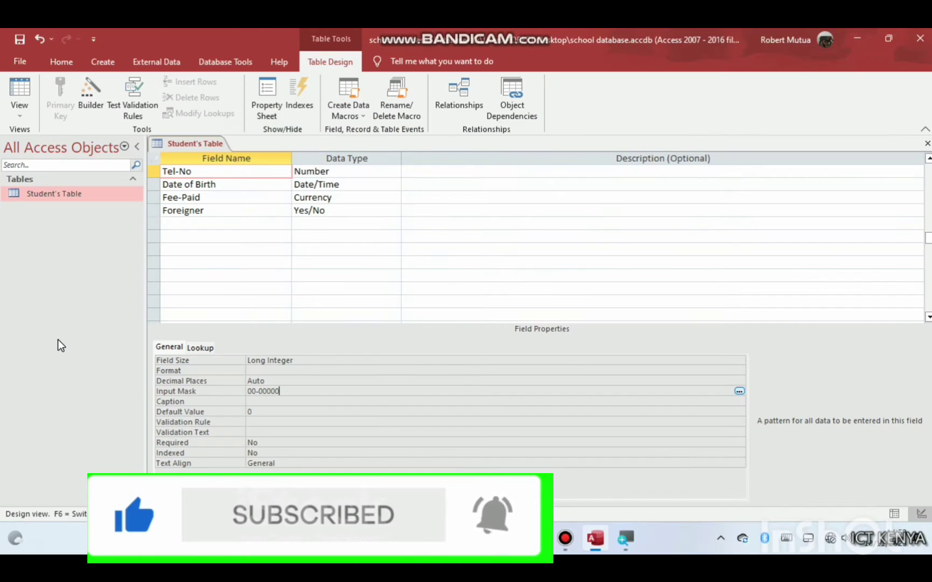
pyautogui.click(19, 98)
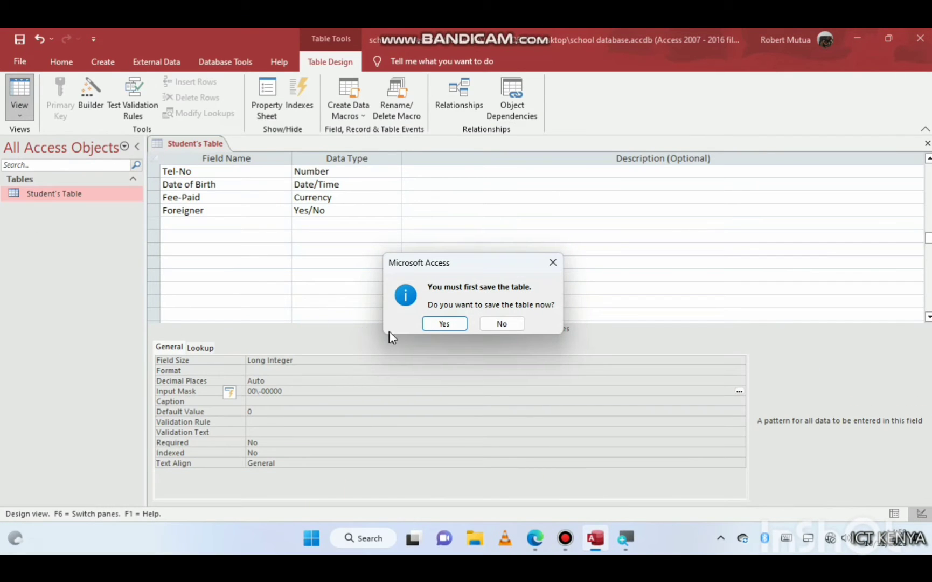
# Step: Save the table design and place Access below the PDF's records table
pyautogui.click(442, 326)
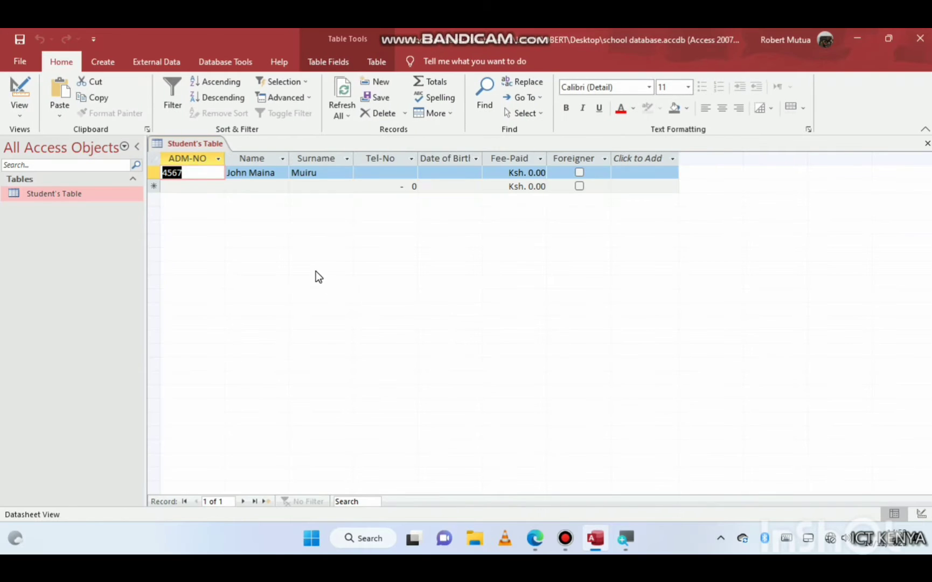
pyautogui.press('Tab')
pyautogui.press('Tab')
pyautogui.press('Tab')
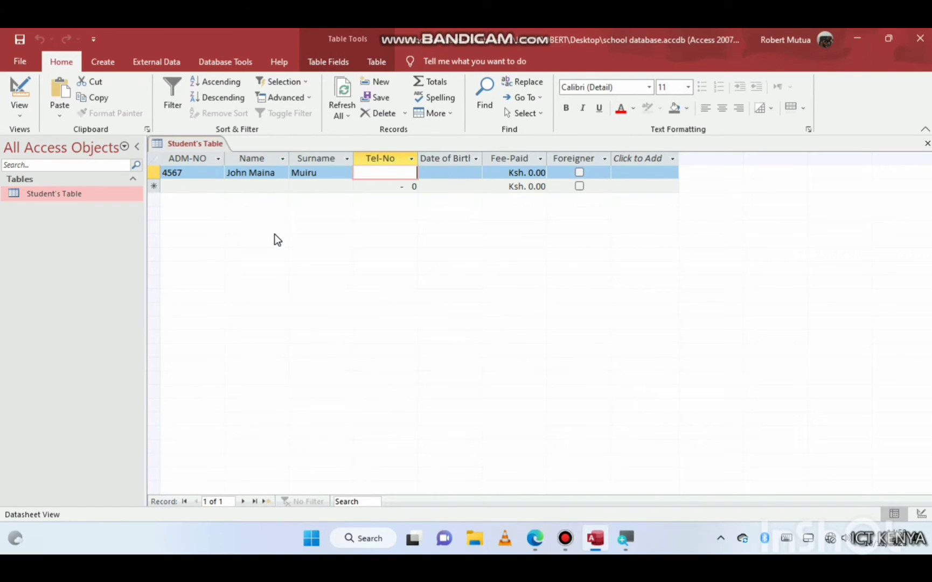
pyautogui.doubleClick(804, 30)
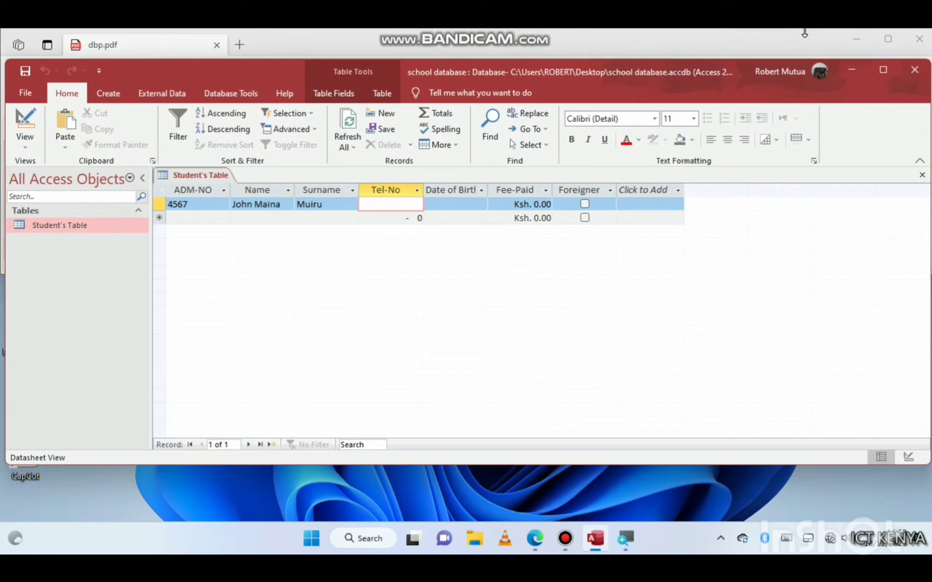
pyautogui.click(536, 540)
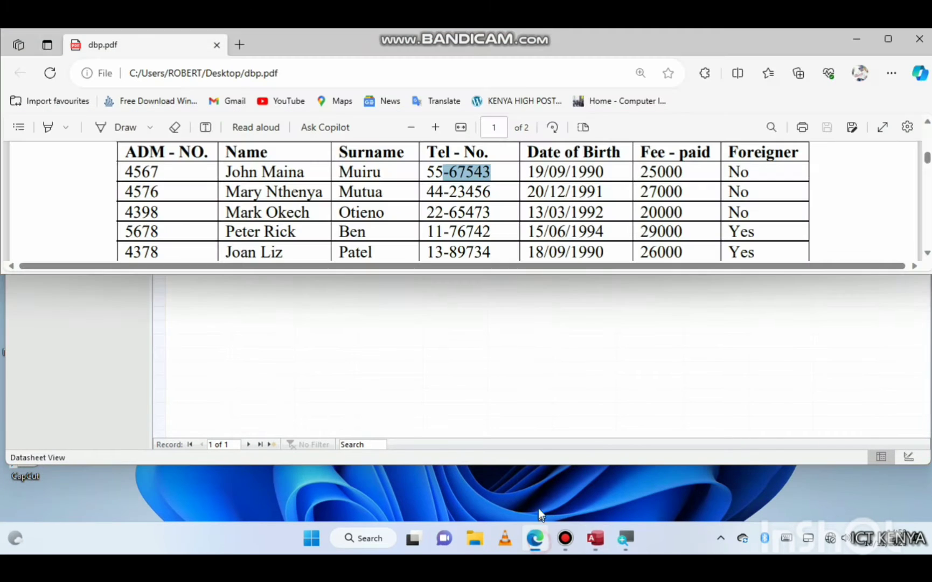
pyautogui.click(511, 388)
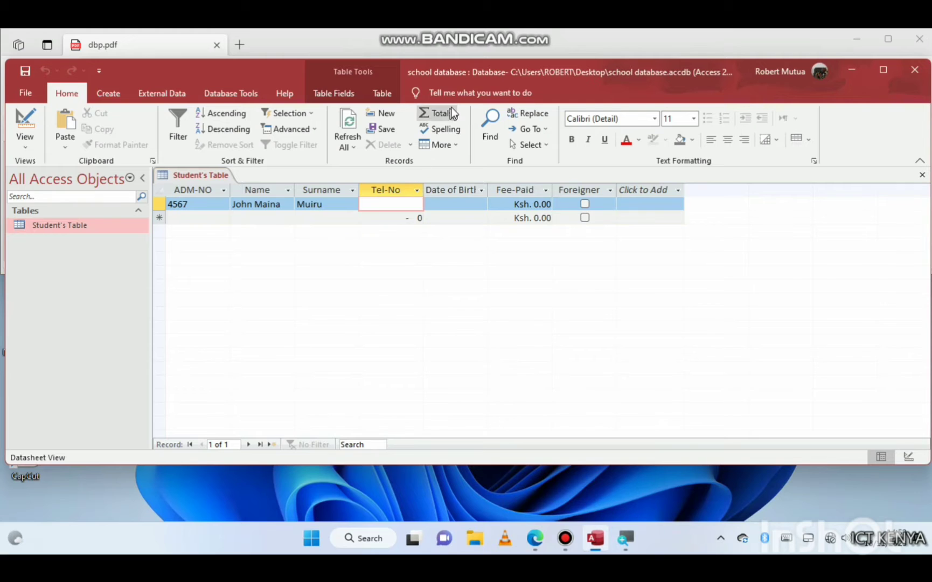
pyautogui.moveTo(487, 67); pyautogui.dragTo(474, 248)
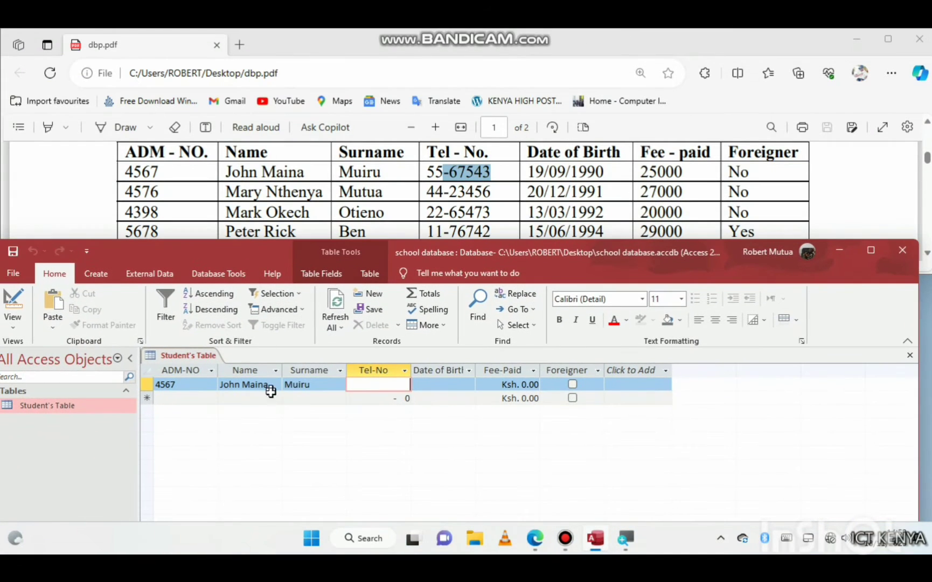
pyautogui.click(315, 385)
pyautogui.press('Tab')
pyautogui.write('55-')
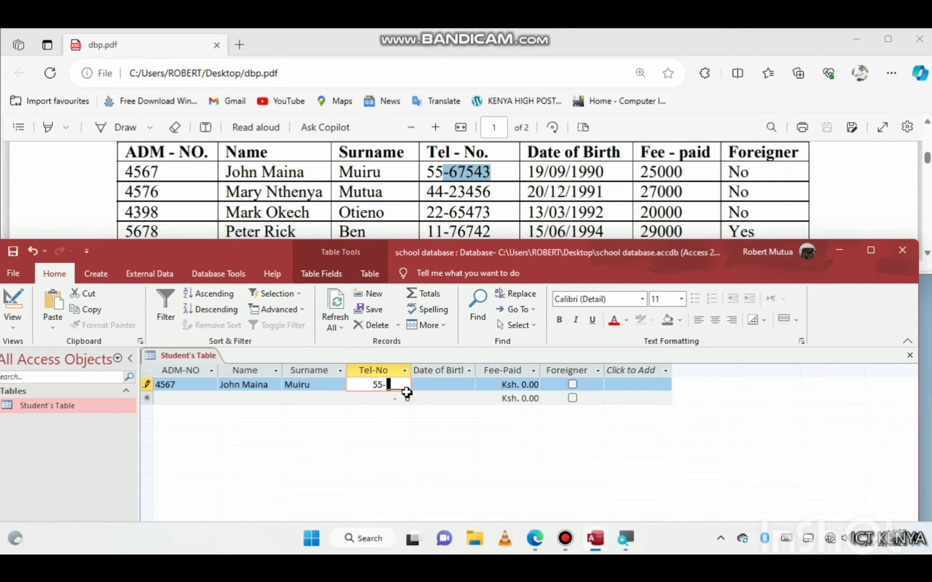
pyautogui.write('67543')
pyautogui.press('Tab')
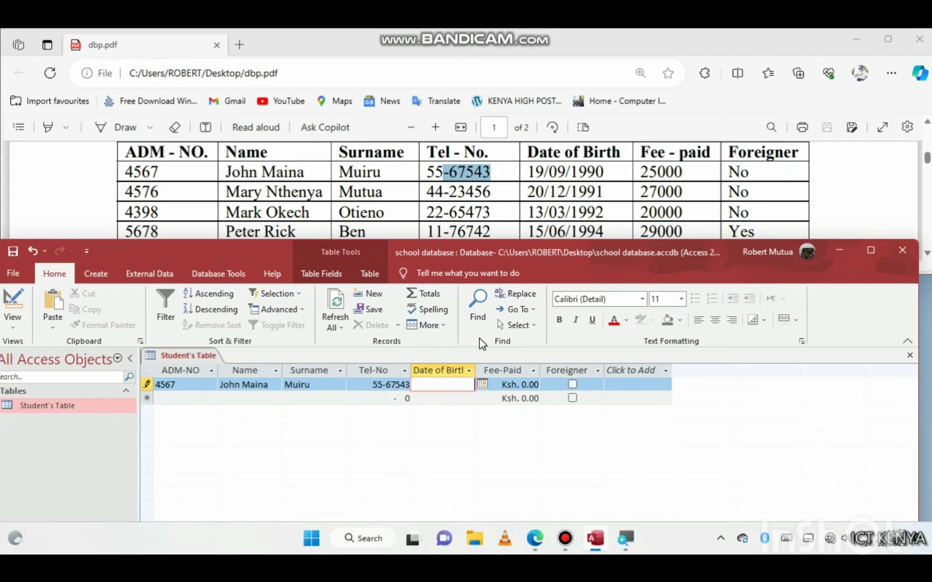
pyautogui.write('19-09-1990')
pyautogui.press('Tab')
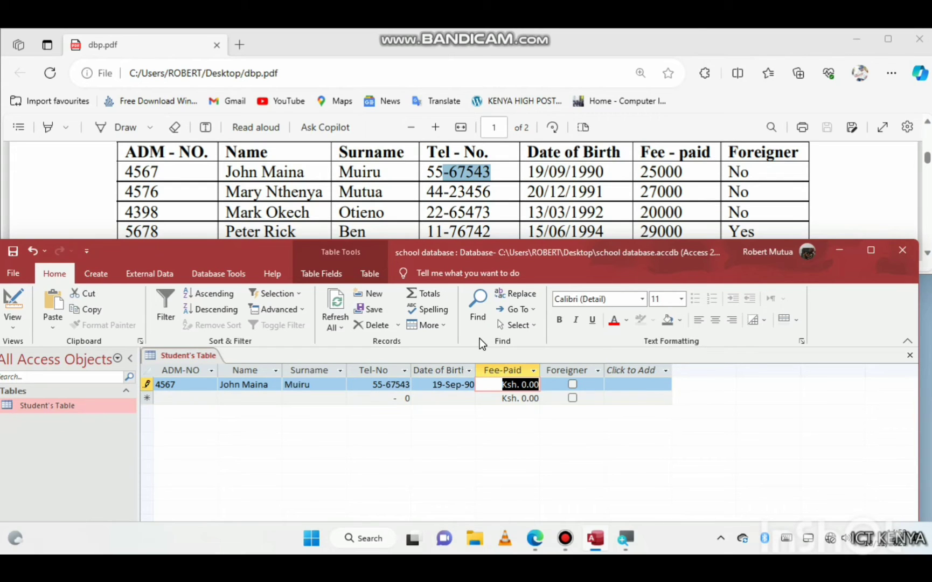
pyautogui.hotkey('shift', 'Tab')
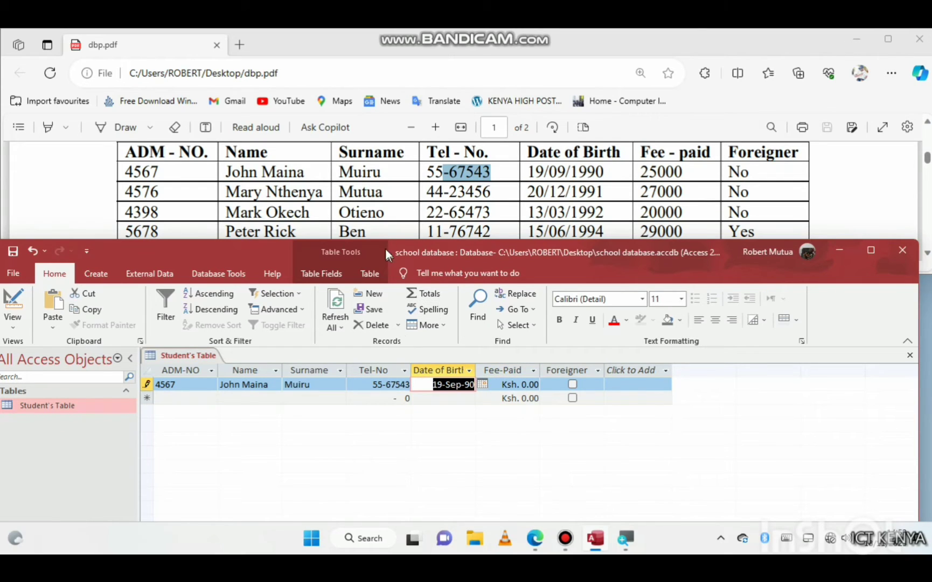
# Step: Check the Medium date format and the first student's birth date in the PDF
pyautogui.scroll(8, 412, 188)
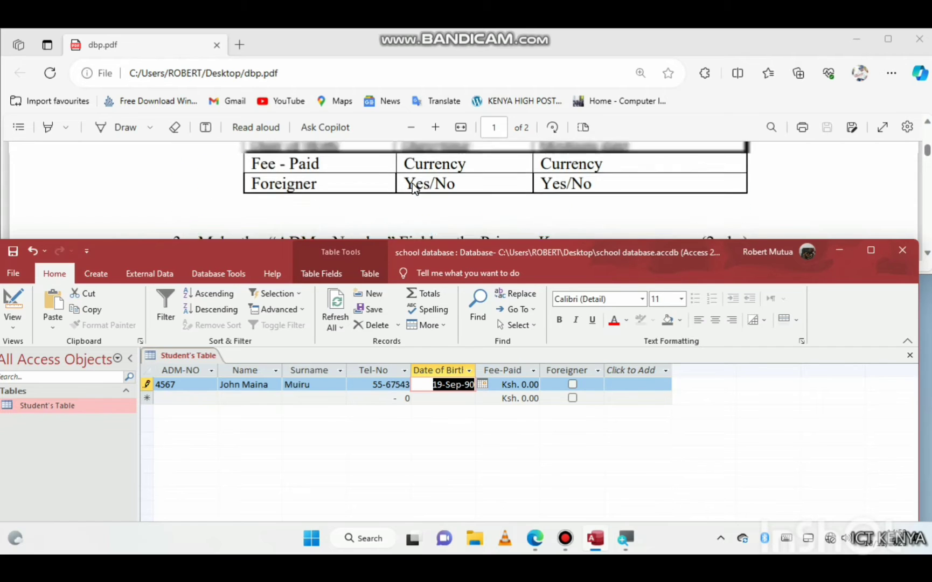
pyautogui.moveTo(630, 197); pyautogui.dragTo(556, 197)
pyautogui.scroll(-6, 508, 204)
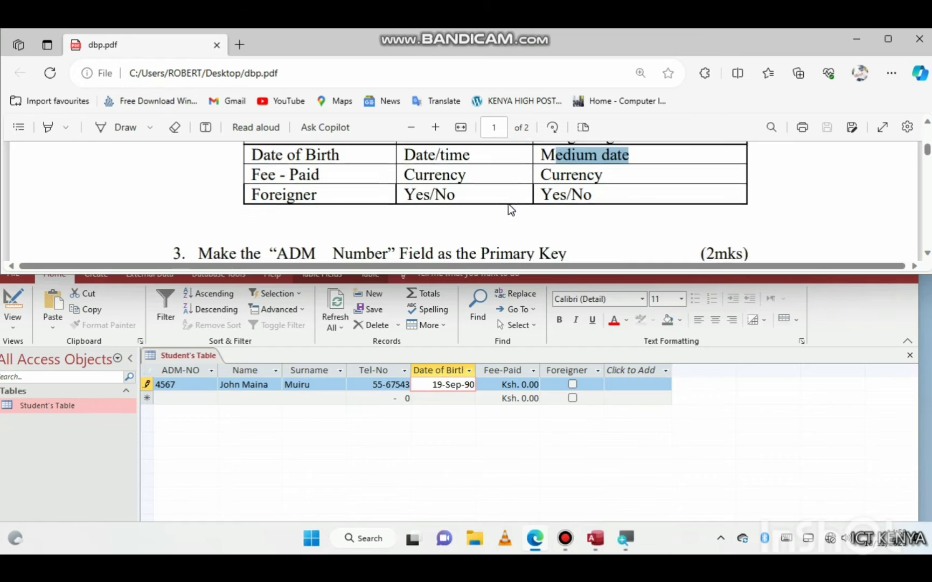
pyautogui.moveTo(527, 172); pyautogui.dragTo(603, 171)
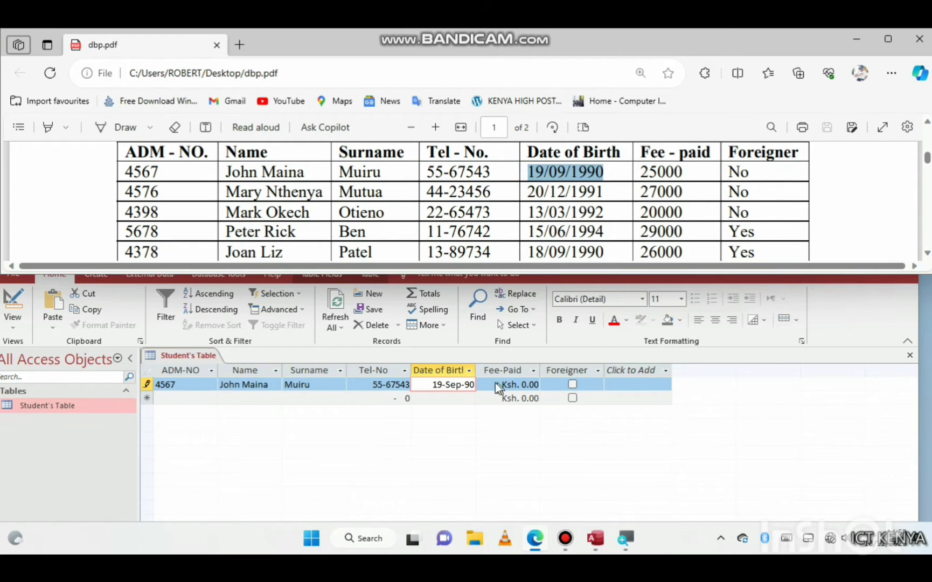
pyautogui.click(419, 379)
# Step: Enter the 25,000 fee and finish the first student's record
pyautogui.press('Tab')
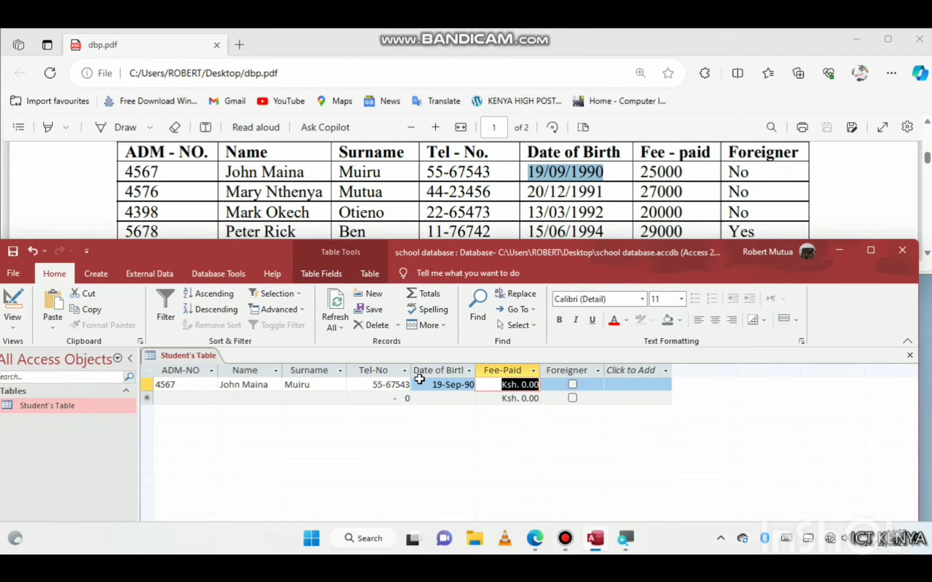
pyautogui.write('25,000')
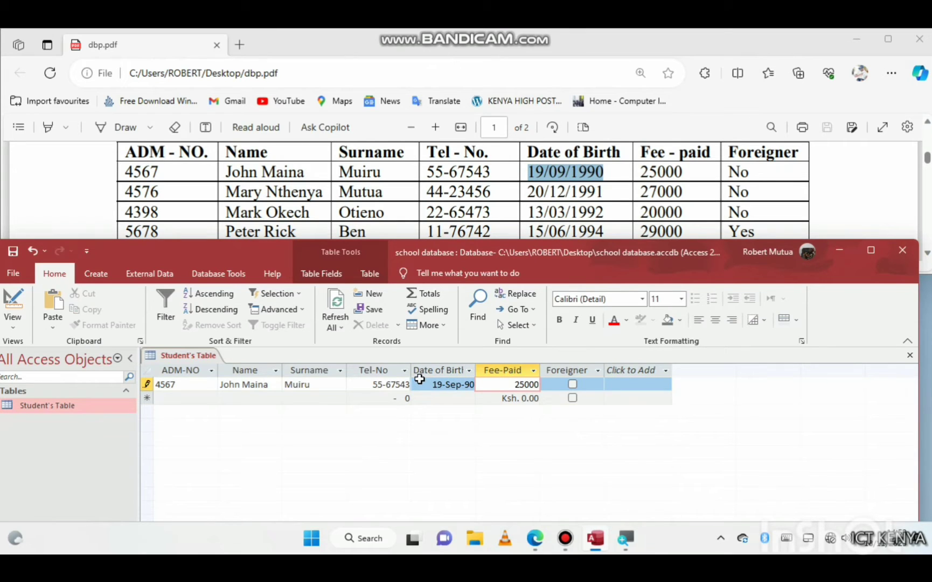
pyautogui.press('Tab')
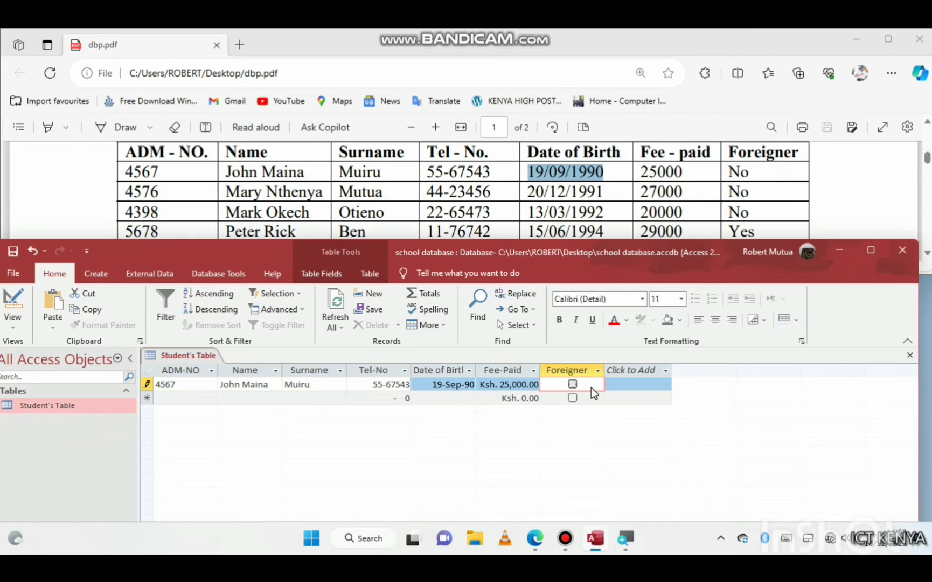
pyautogui.press('Tab')
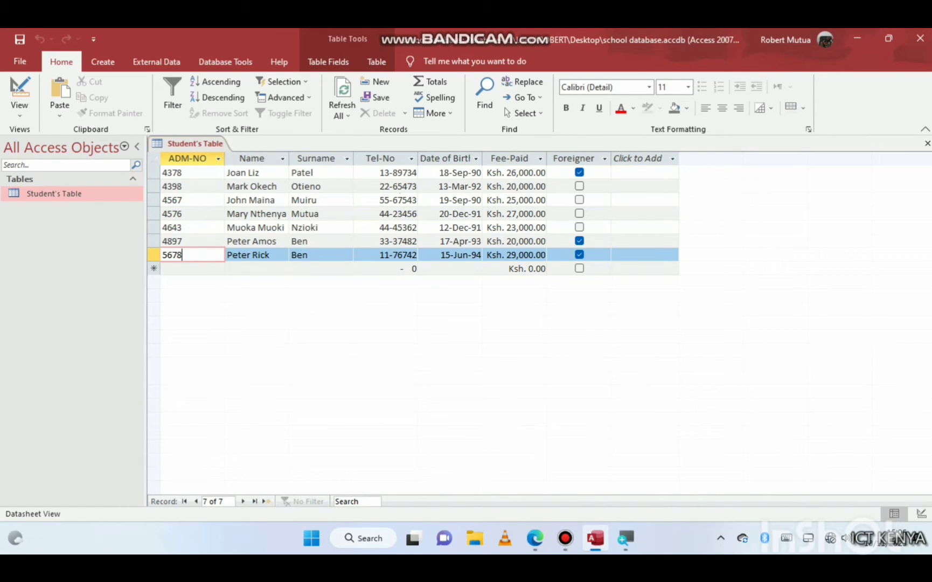
pyautogui.click(535, 538)
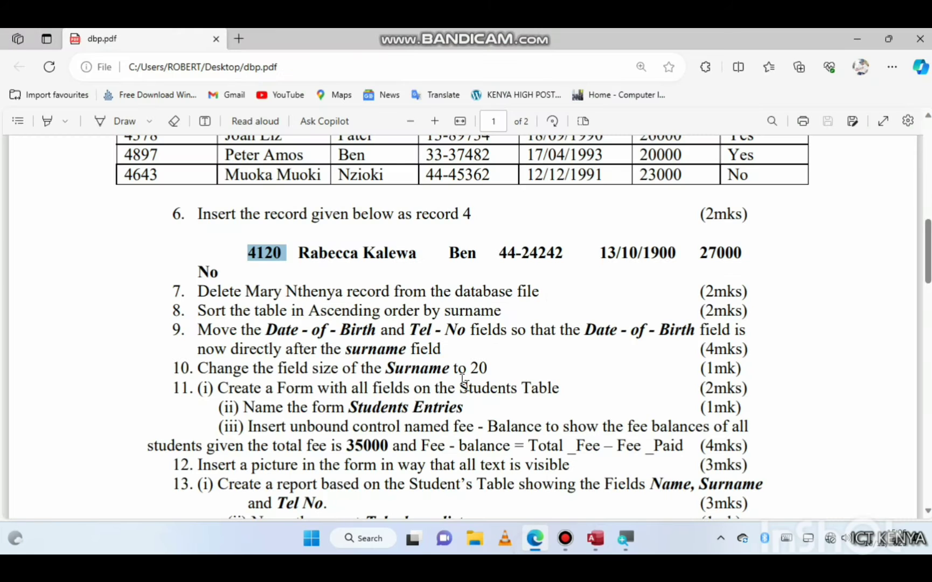
pyautogui.scroll(3, 338, 315)
pyautogui.scroll(2, 334, 318)
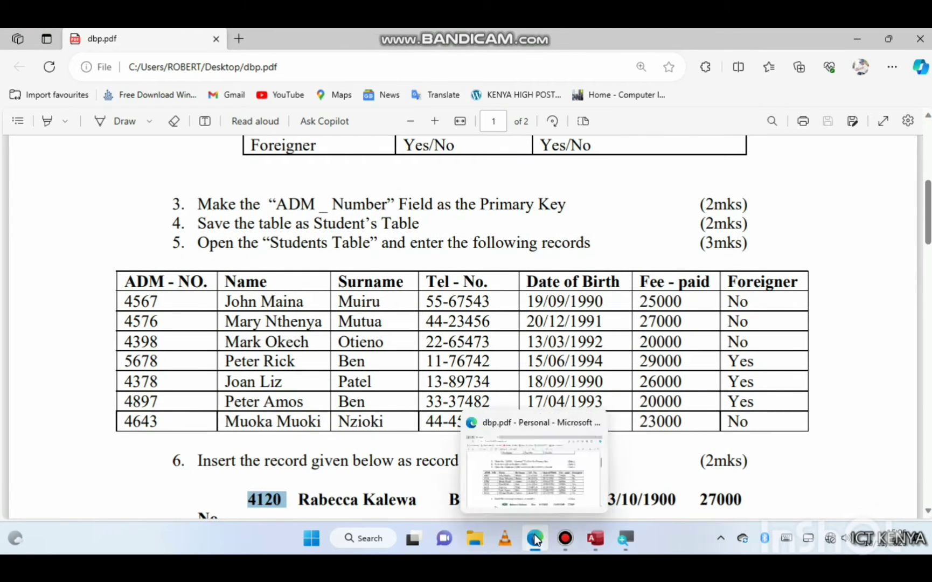
pyautogui.click(595, 538)
pyautogui.click(19, 93)
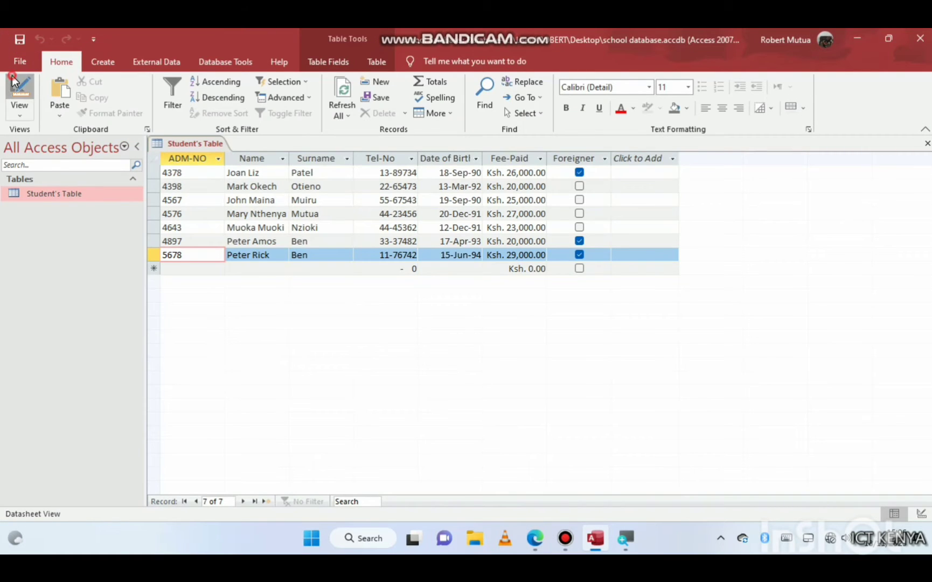
pyautogui.click(207, 211)
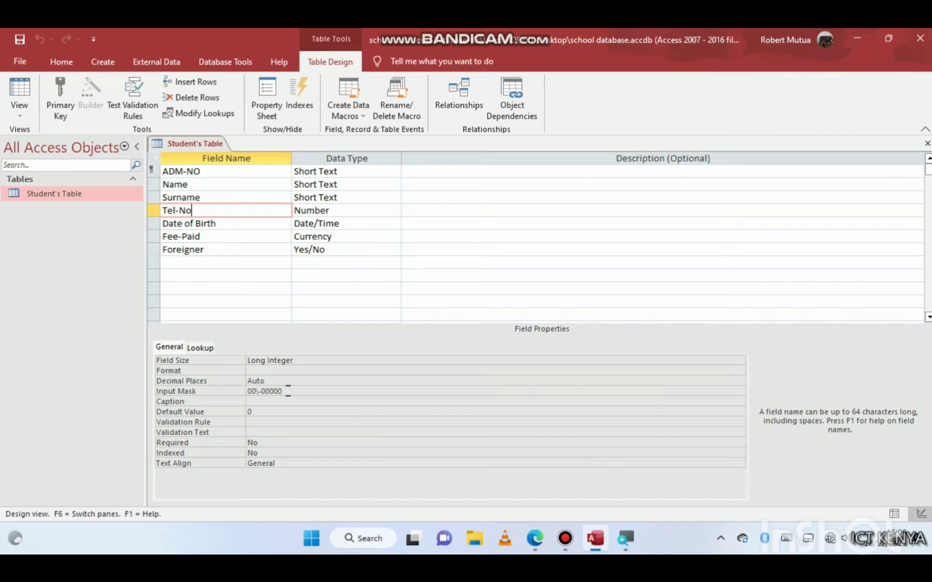
pyautogui.moveTo(293, 391); pyautogui.dragTo(270, 391)
pyautogui.click(251, 391)
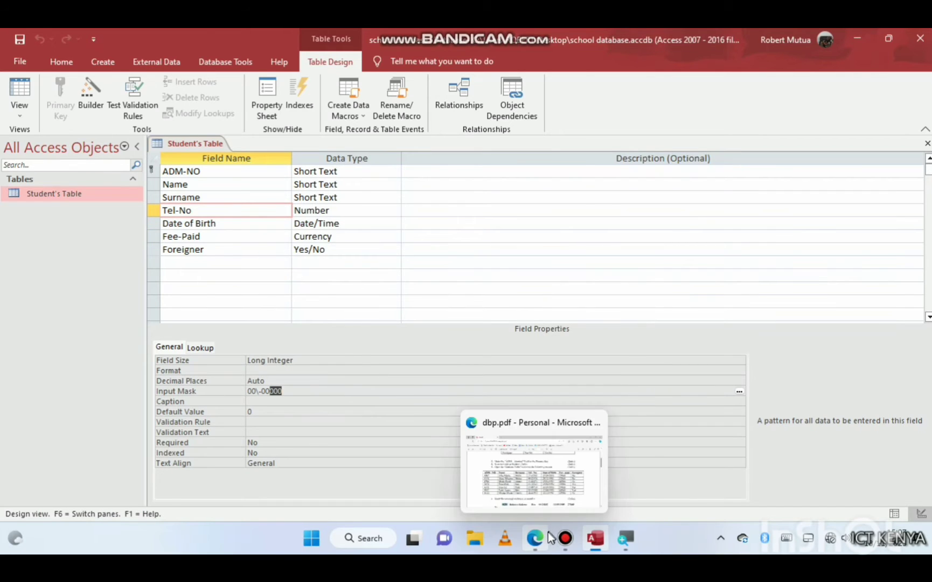
pyautogui.click(547, 533)
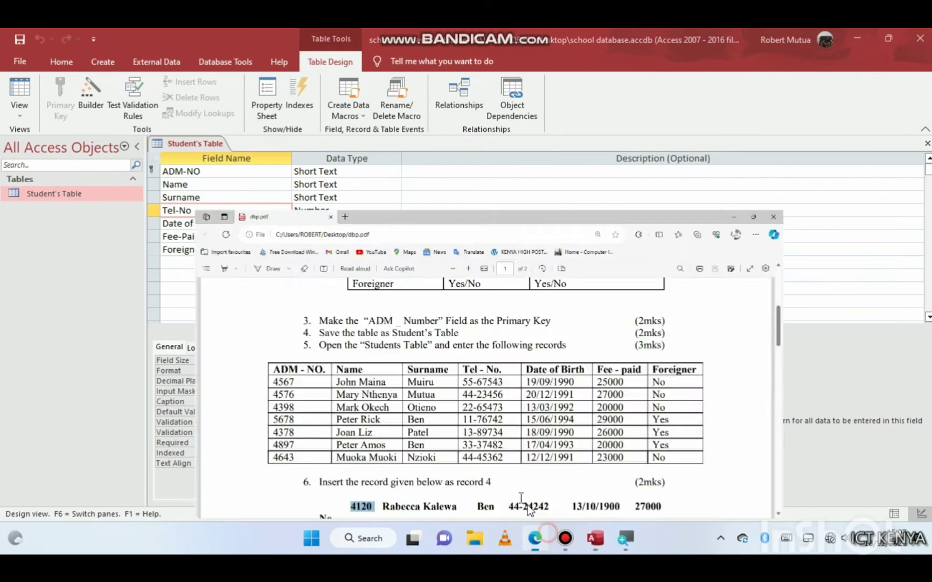
pyautogui.scroll(-2, 258, 371)
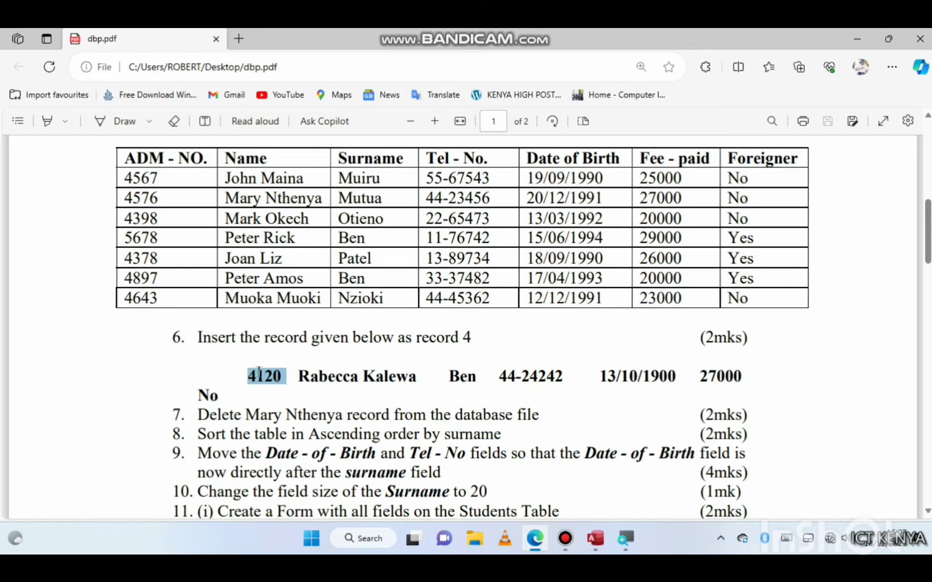
pyautogui.moveTo(287, 376); pyautogui.dragTo(233, 397)
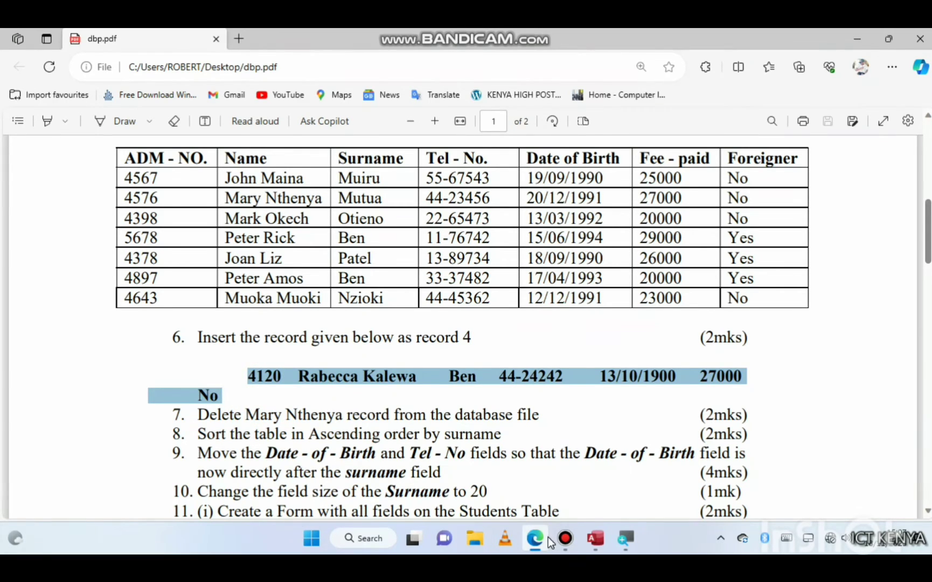
pyautogui.hotkey('alt', 'Tab')
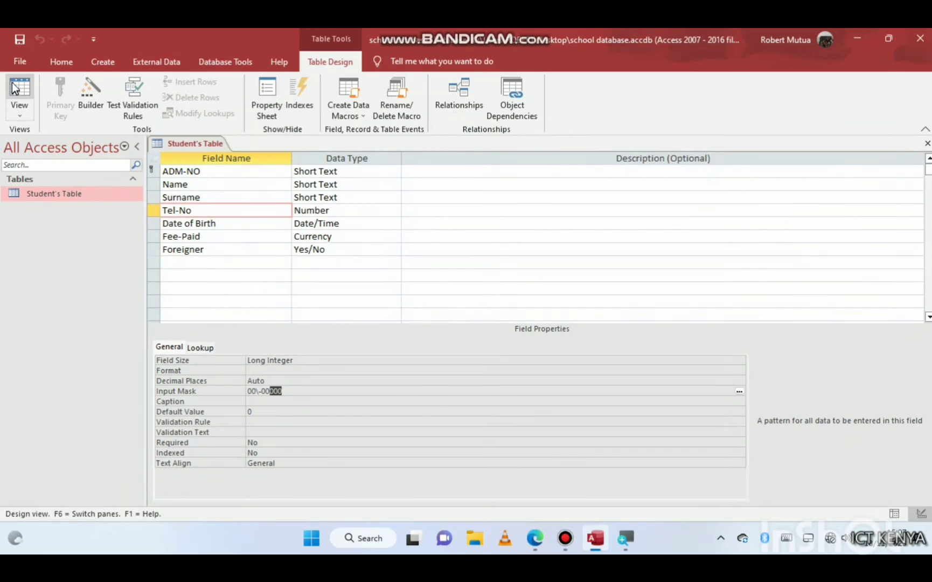
pyautogui.click(13, 88)
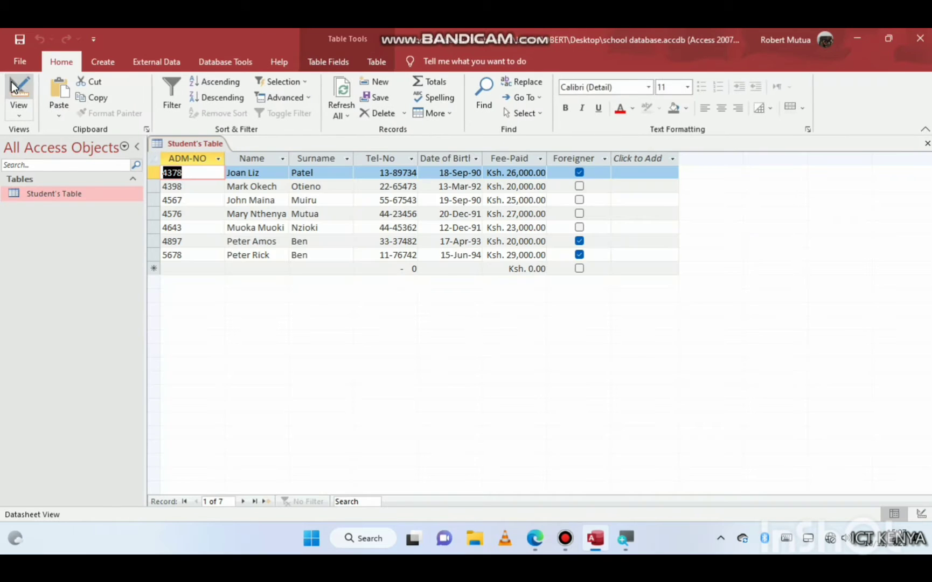
pyautogui.click(176, 268)
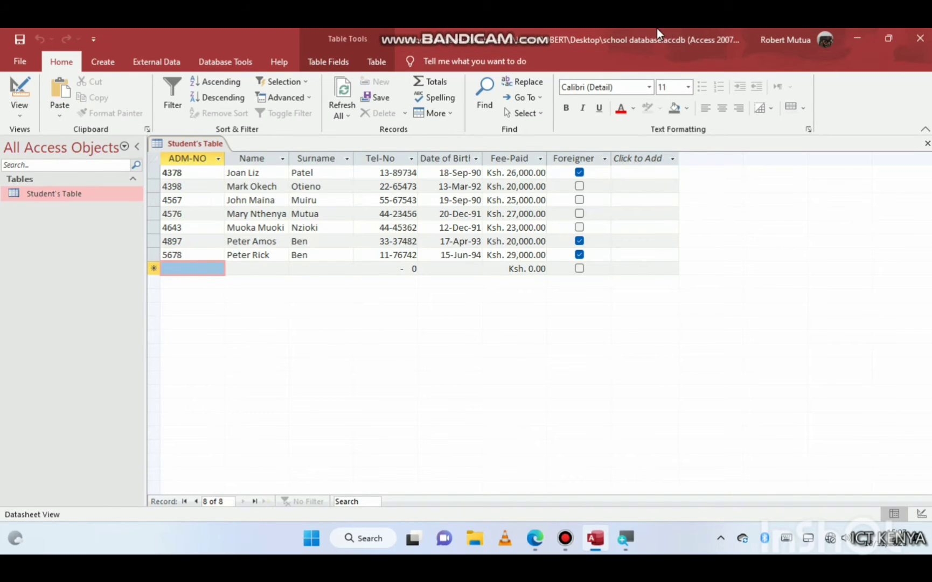
# Step: Snap Access to the top half with the PDF below, scrolled to question 6
pyautogui.moveTo(657, 27); pyautogui.dragTo(657, 33)
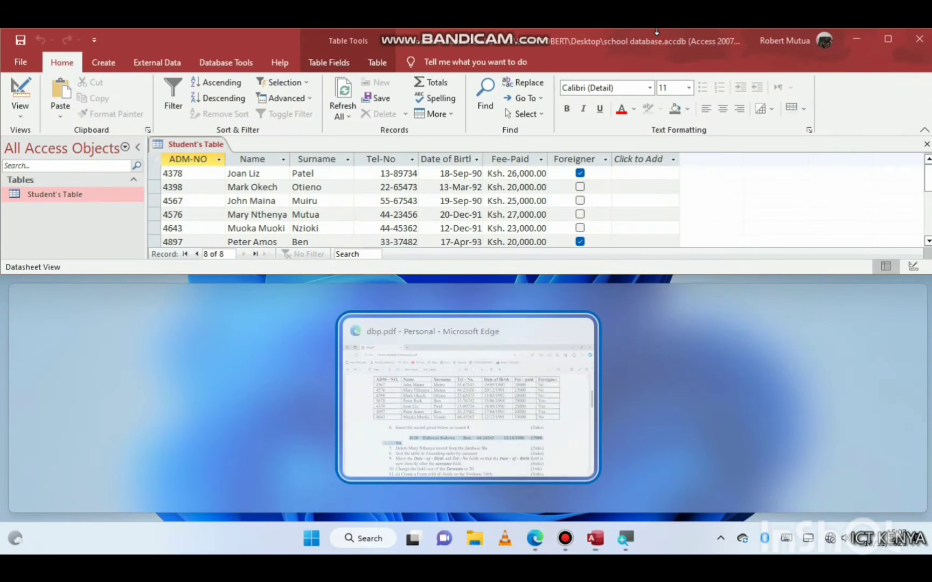
pyautogui.click(401, 427)
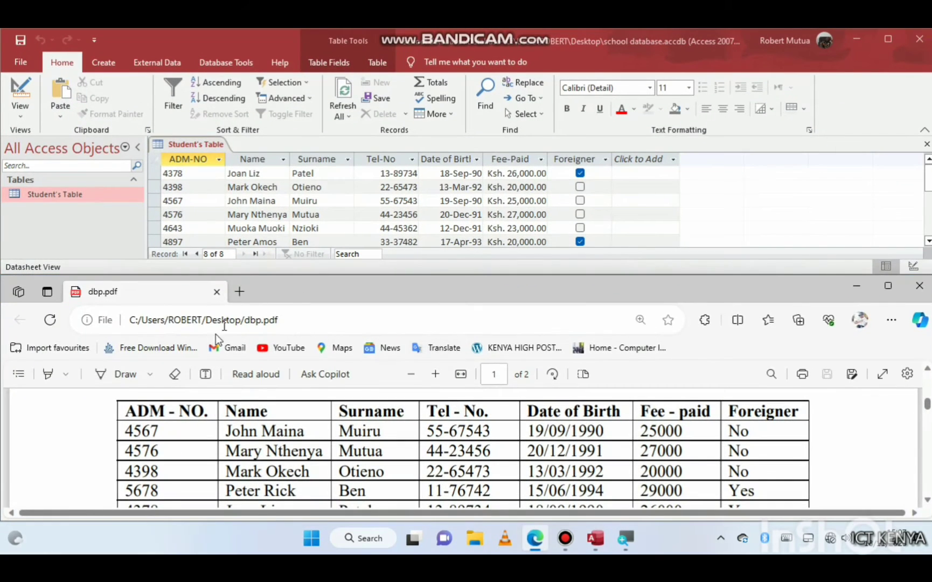
pyautogui.scroll(-5, 208, 436)
pyautogui.moveTo(208, 437); pyautogui.dragTo(211, 436)
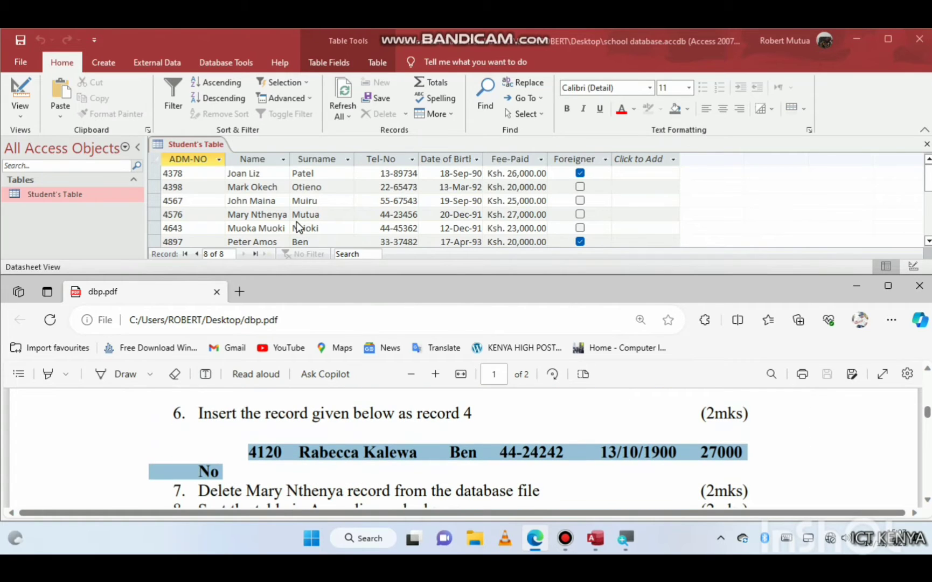
# Step: Insert a new blank record from a record row's context menu
pyautogui.click(210, 226)
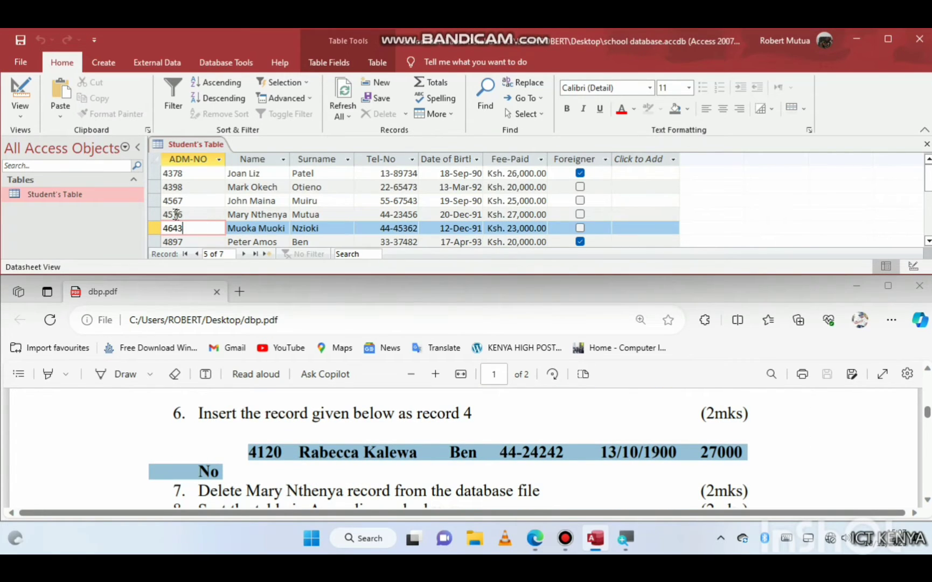
pyautogui.click(155, 200)
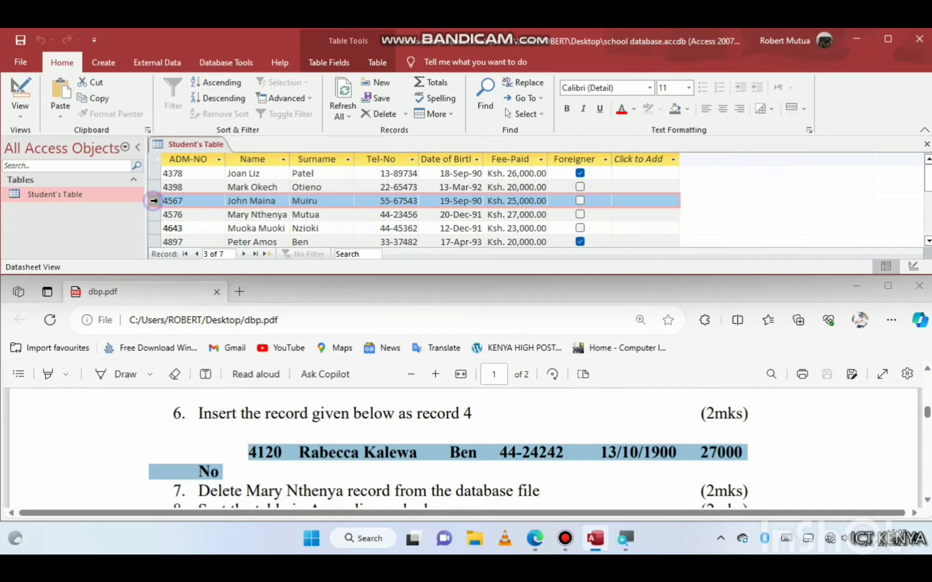
pyautogui.rightClick(155, 200)
pyautogui.click(193, 212)
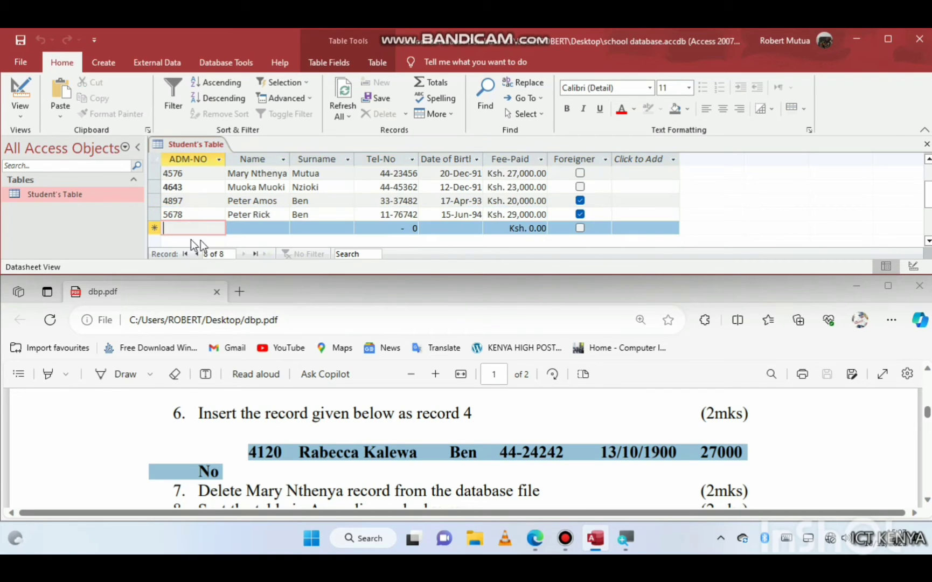
# Step: Enter the new student's admission number, name, surname and phone number
pyautogui.write('4120')
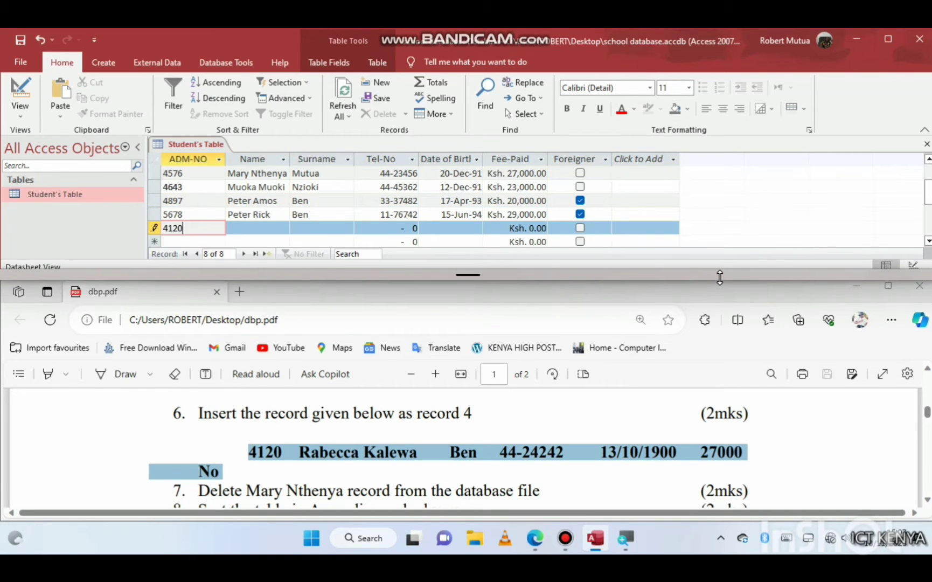
pyautogui.press('Tab')
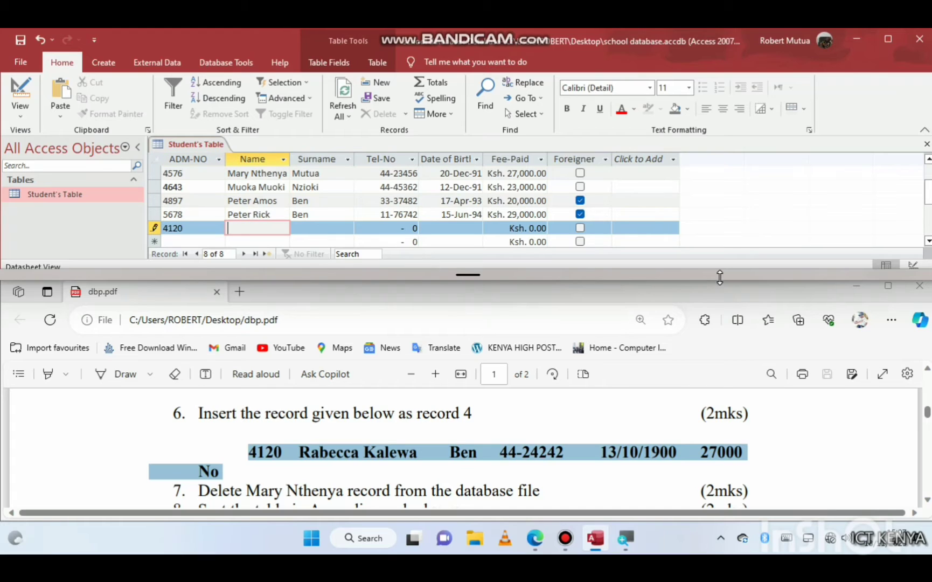
pyautogui.press('Tab')
pyautogui.write('Ben')
pyautogui.press('Tab')
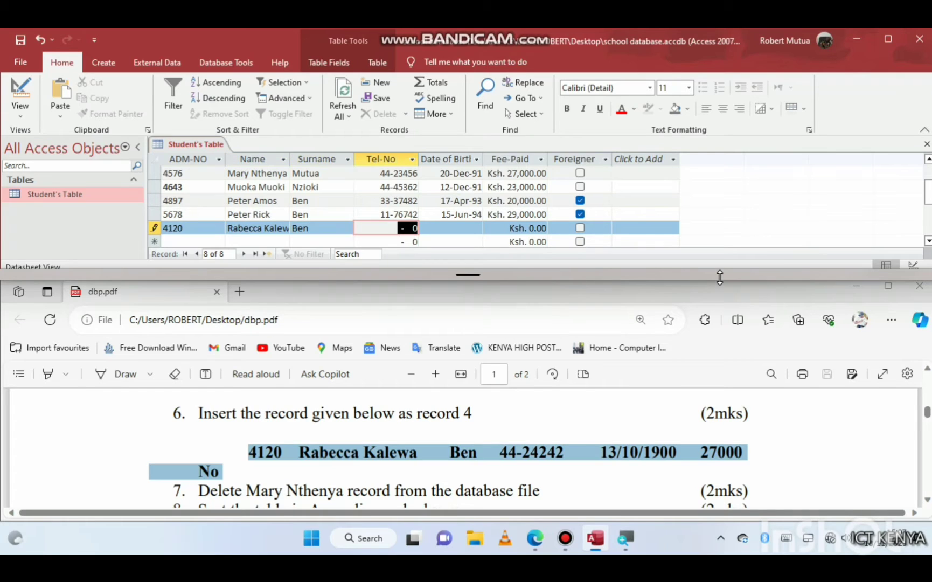
pyautogui.write('44-')
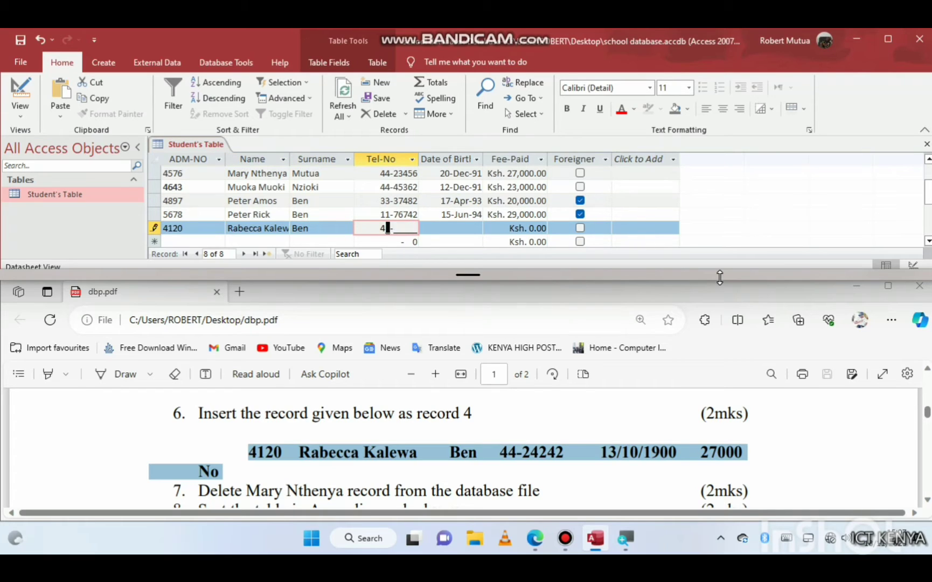
pyautogui.write('24242')
pyautogui.press('Tab')
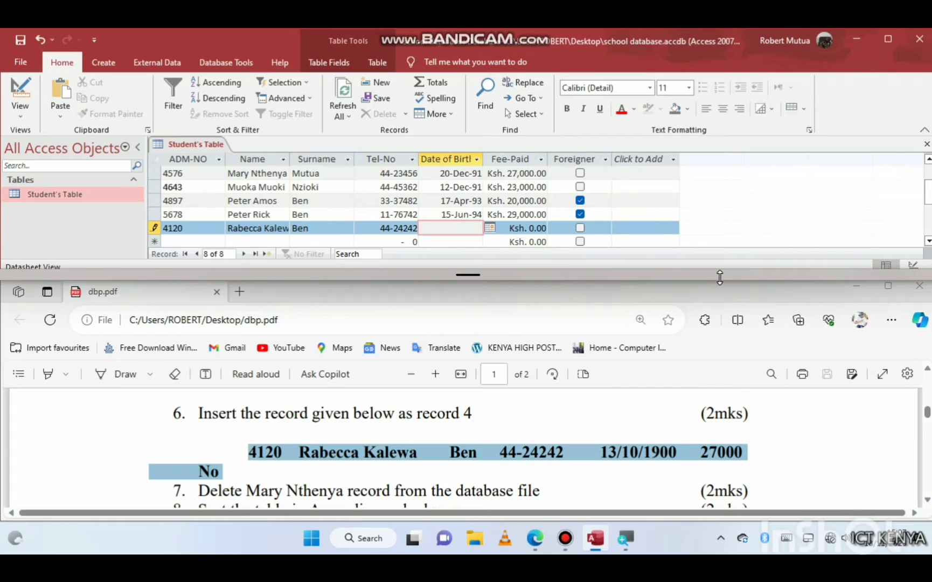
# Step: Enter birth date 13-10-1900 and fee 27000, then maximize the Access window
pyautogui.write('13-10-199')
pyautogui.press('BackSpace')
pyautogui.write('00')
pyautogui.press('Tab')
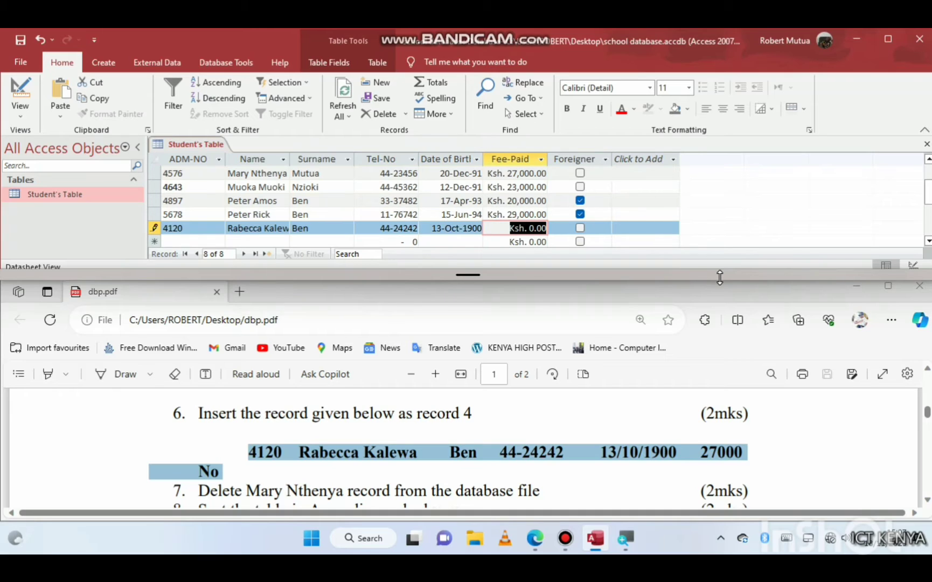
pyautogui.write('27000')
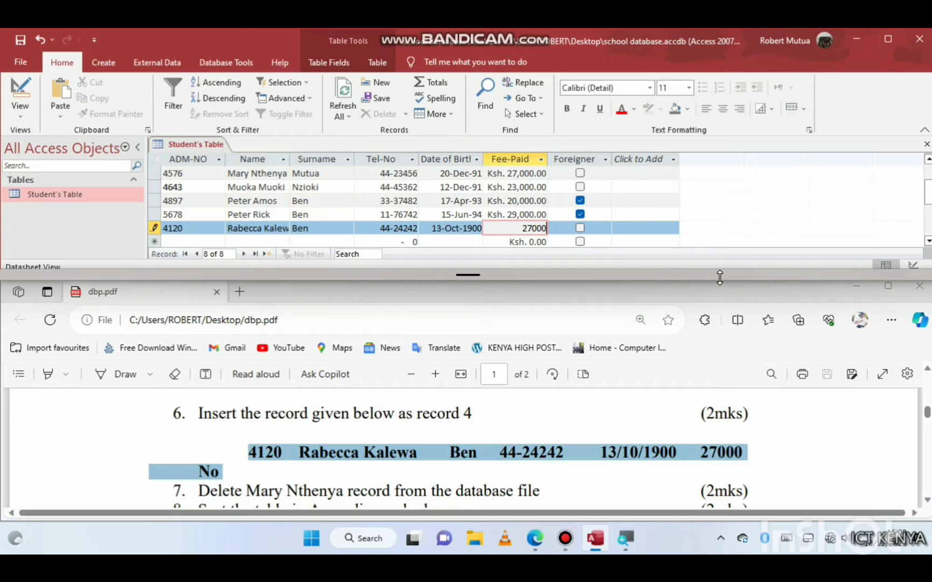
pyautogui.press('Tab')
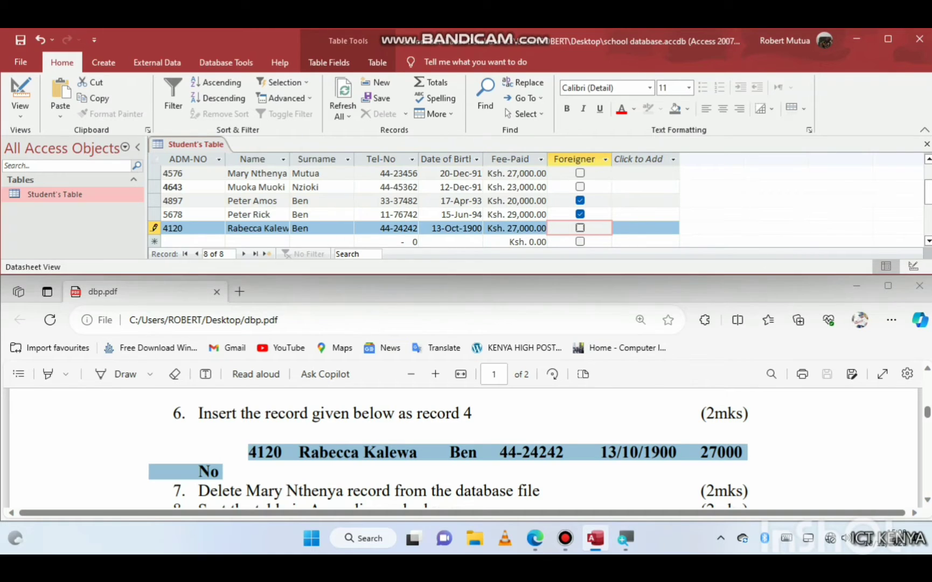
pyautogui.click(887, 39)
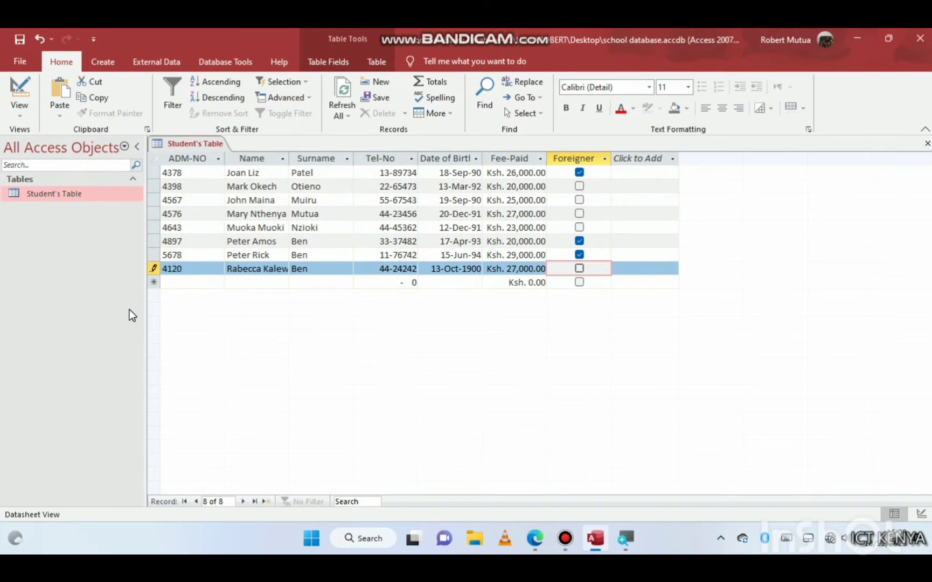
# Step: Widen the Name column so full student names display, then check the records
pyautogui.click(167, 213)
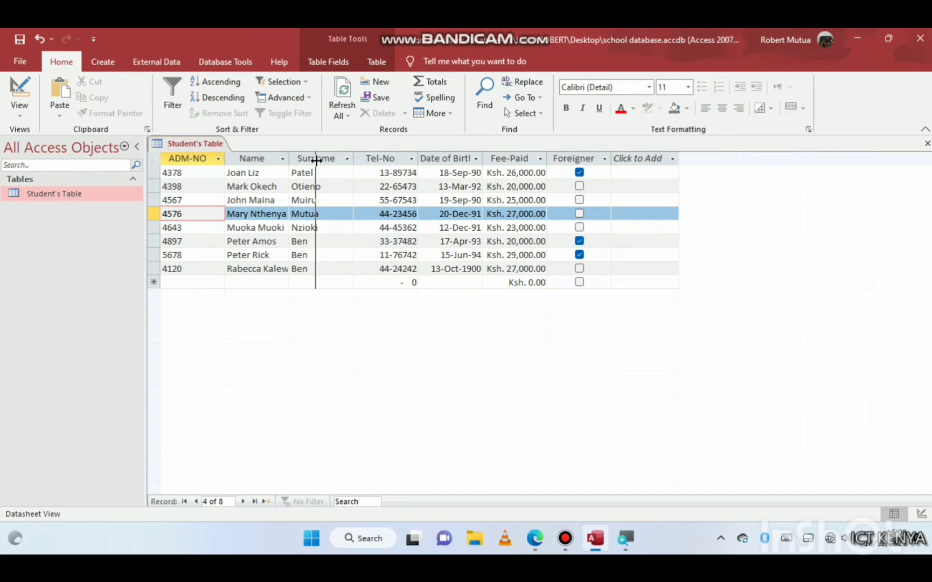
pyautogui.moveTo(289, 159); pyautogui.dragTo(320, 160)
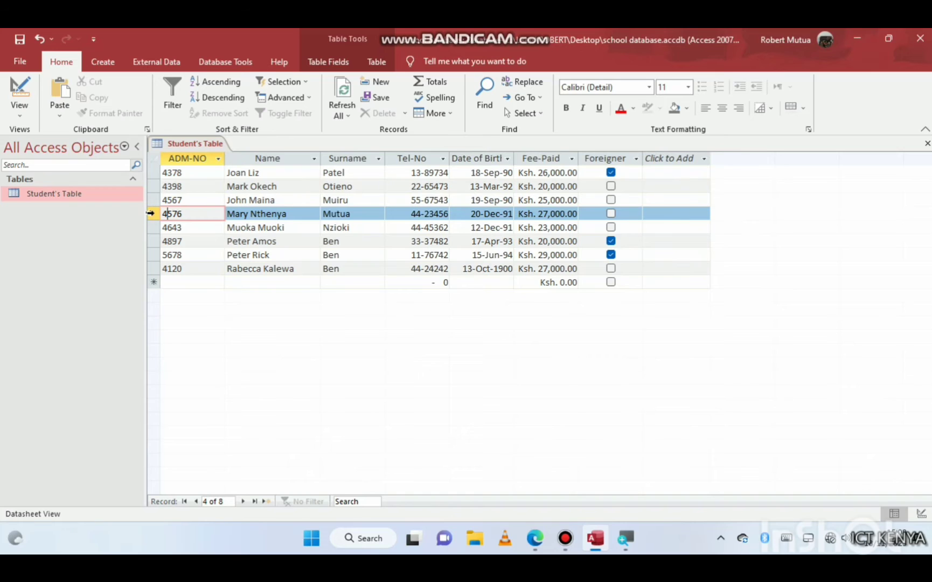
pyautogui.click(192, 269)
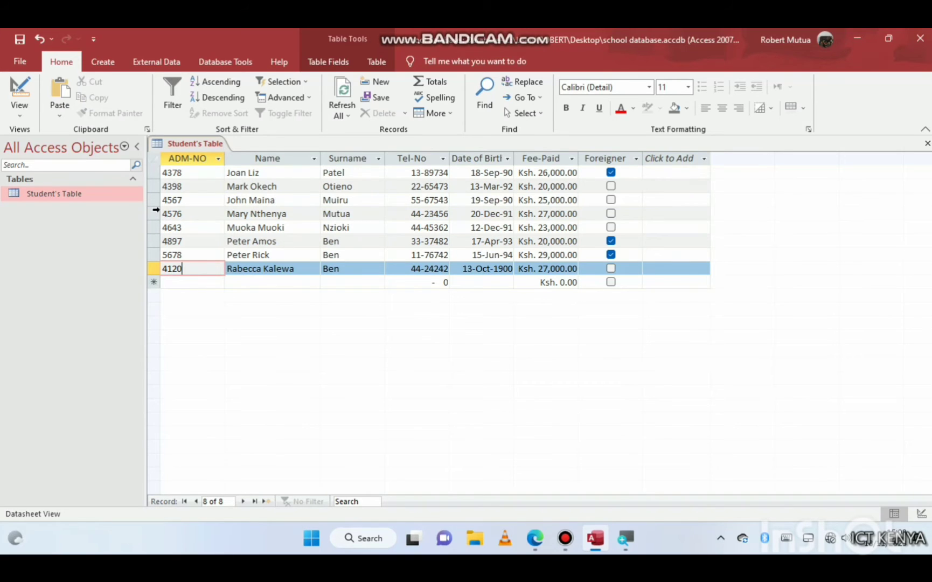
pyautogui.click(156, 210)
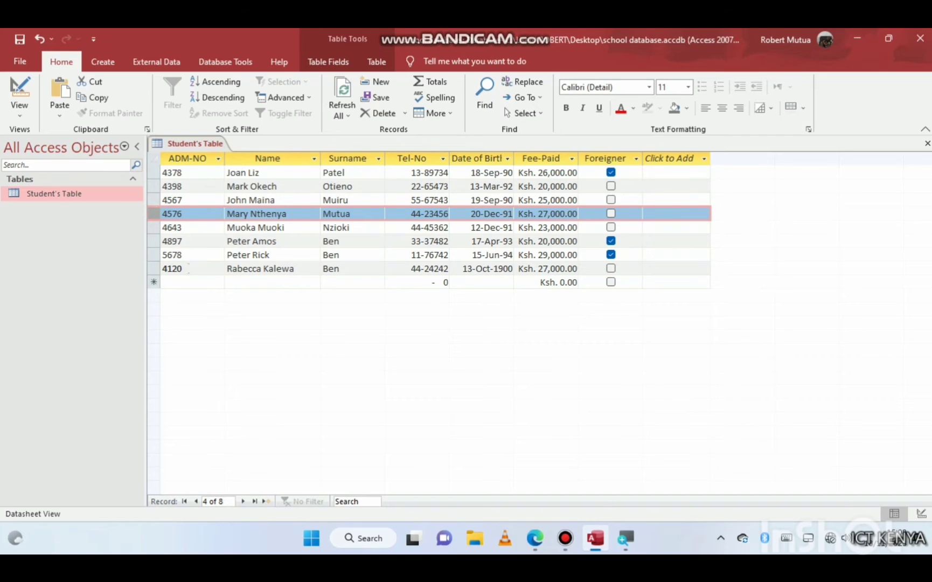
pyautogui.click(183, 268)
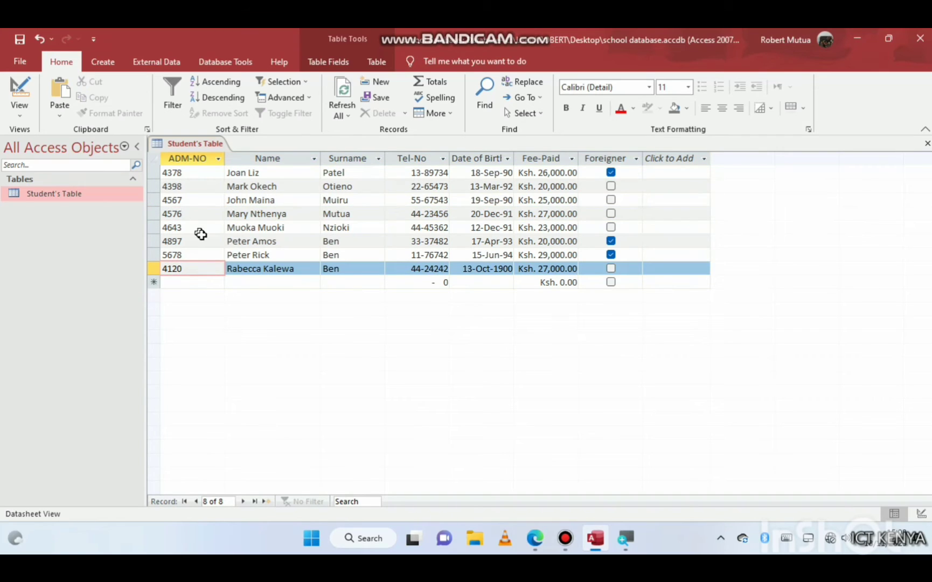
pyautogui.click(150, 268)
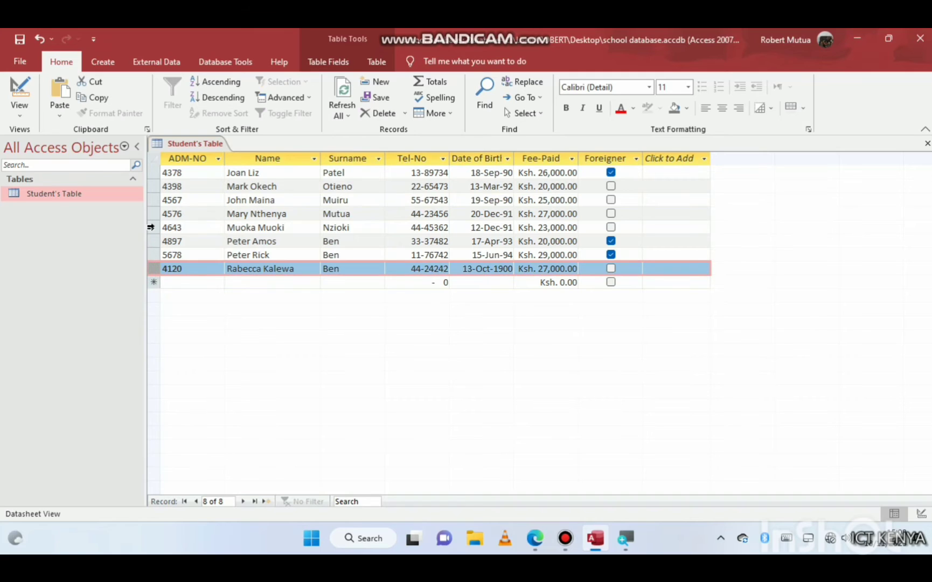
pyautogui.click(151, 211)
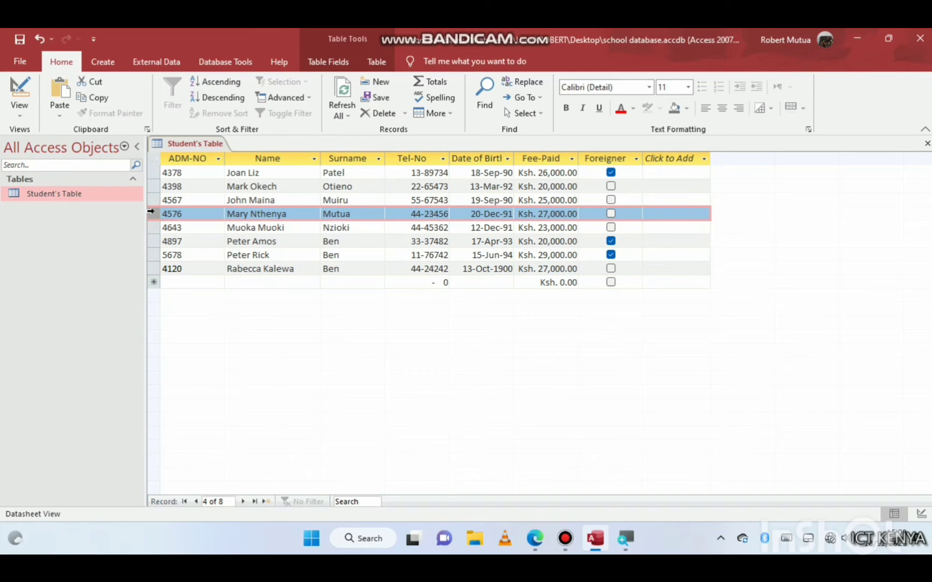
pyautogui.click(535, 537)
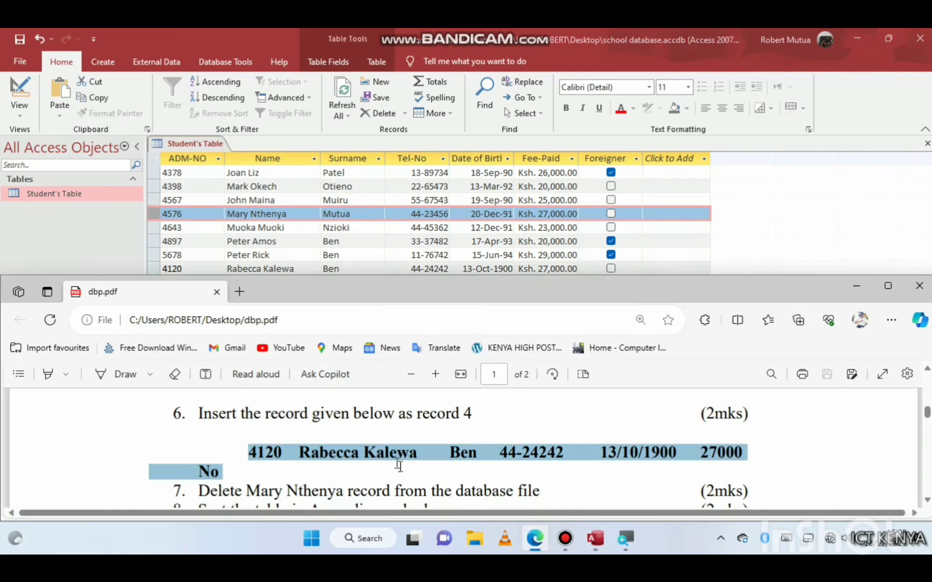
# Step: Maximize the PDF and read question 7 about deleting a student's record
pyautogui.click(888, 286)
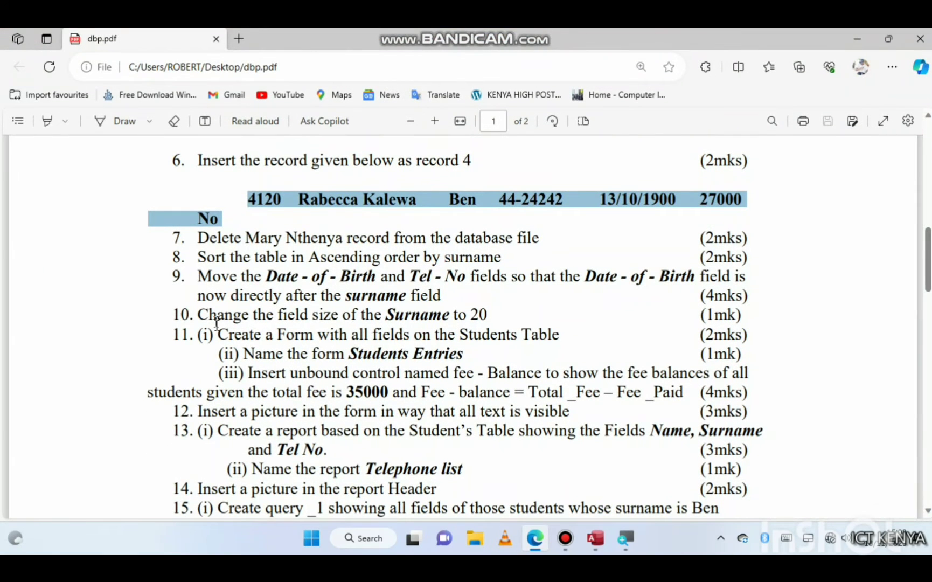
pyautogui.moveTo(198, 236); pyautogui.dragTo(544, 239)
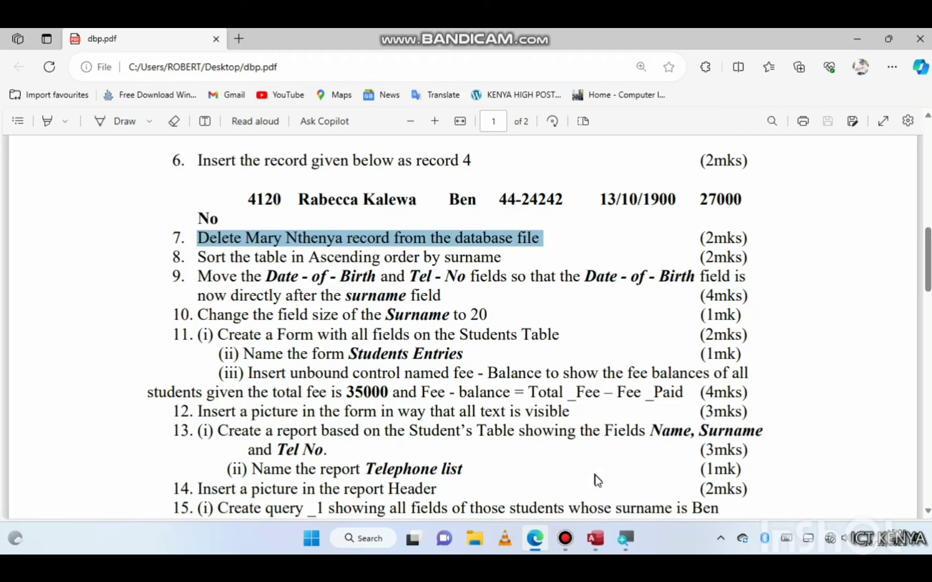
pyautogui.click(592, 538)
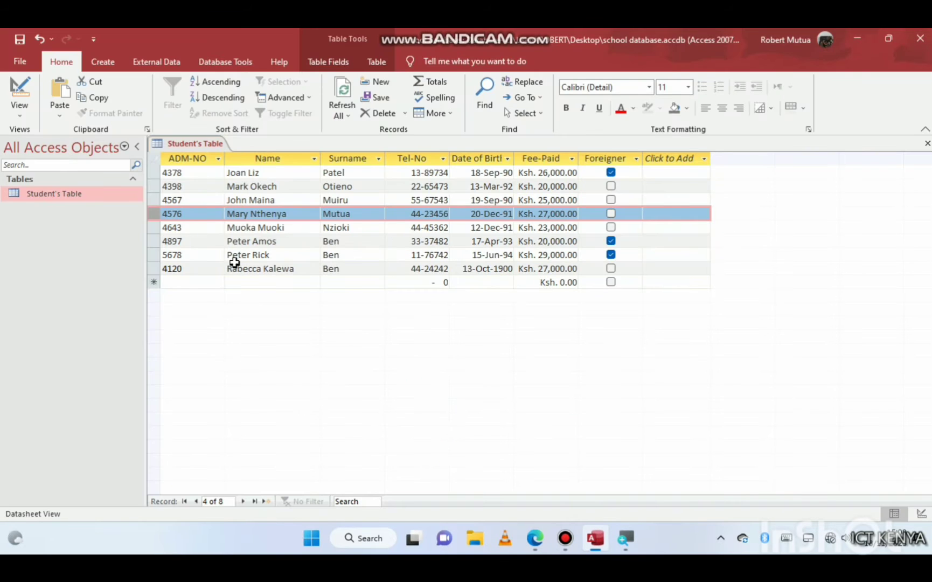
# Step: Erase the ADM-NO value of the record targeted by question 7
pyautogui.click(251, 214)
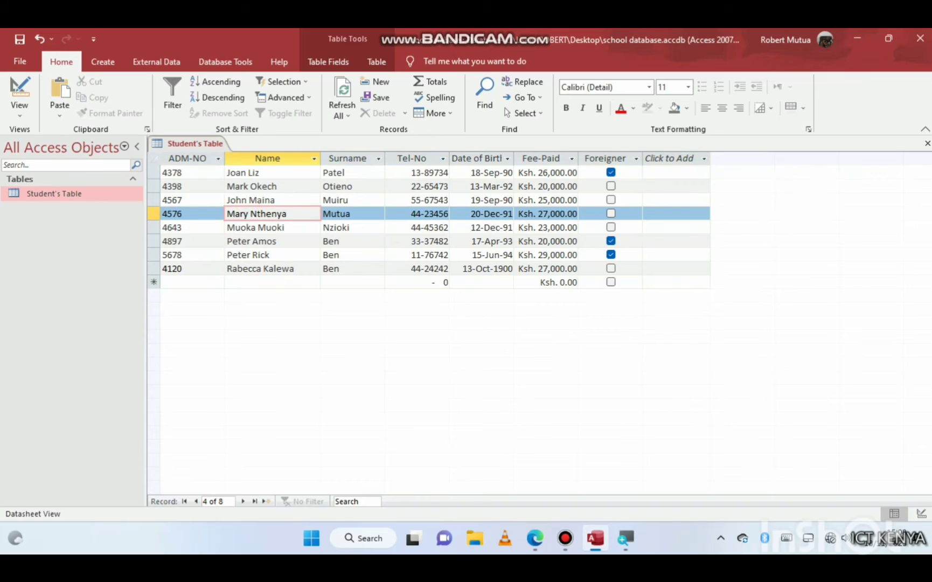
pyautogui.hotkey('shift', 'Tab')
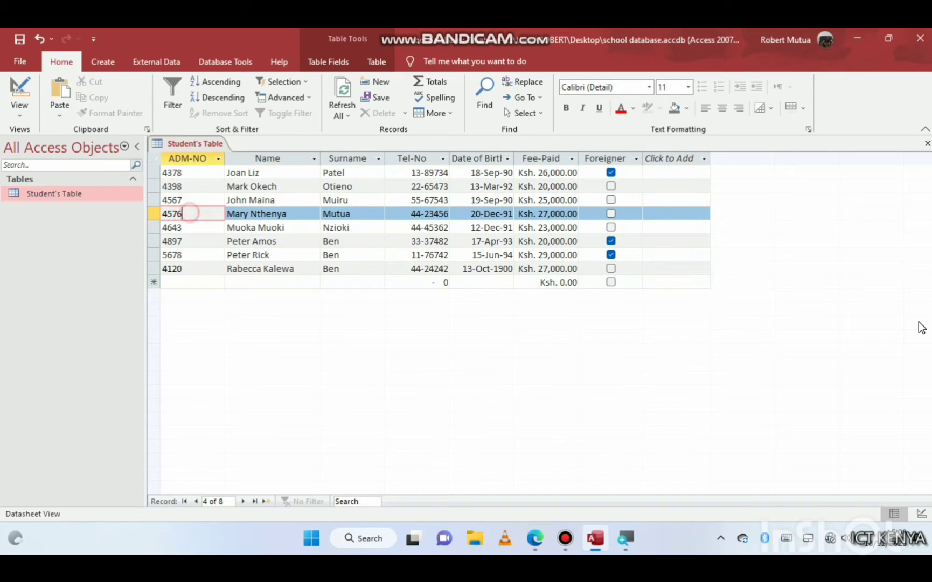
pyautogui.press('BackSpace')
pyautogui.press('Up')
pyautogui.press('Down')
# Step: Delete that whole record with Delete Record and confirm with Yes
pyautogui.click(154, 212)
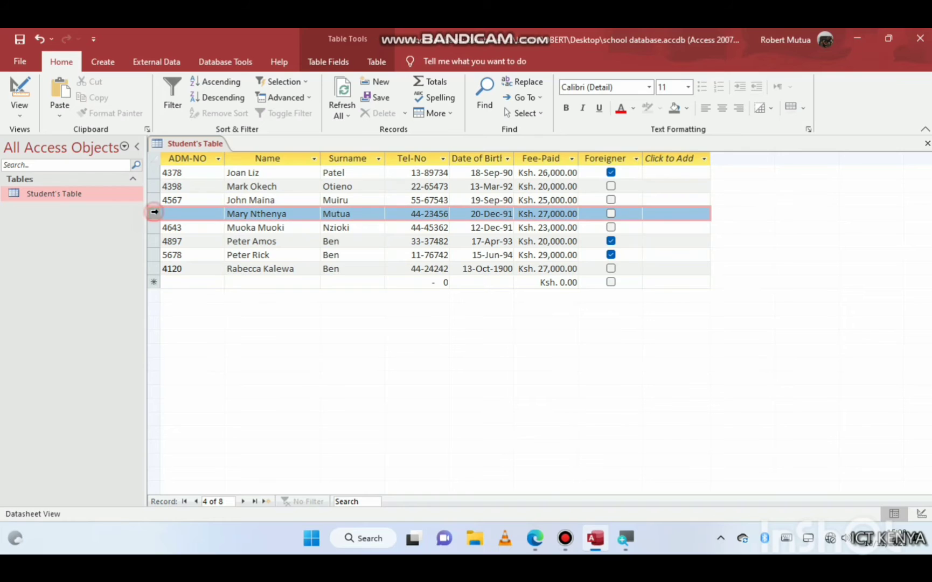
pyautogui.rightClick(154, 212)
pyautogui.click(175, 233)
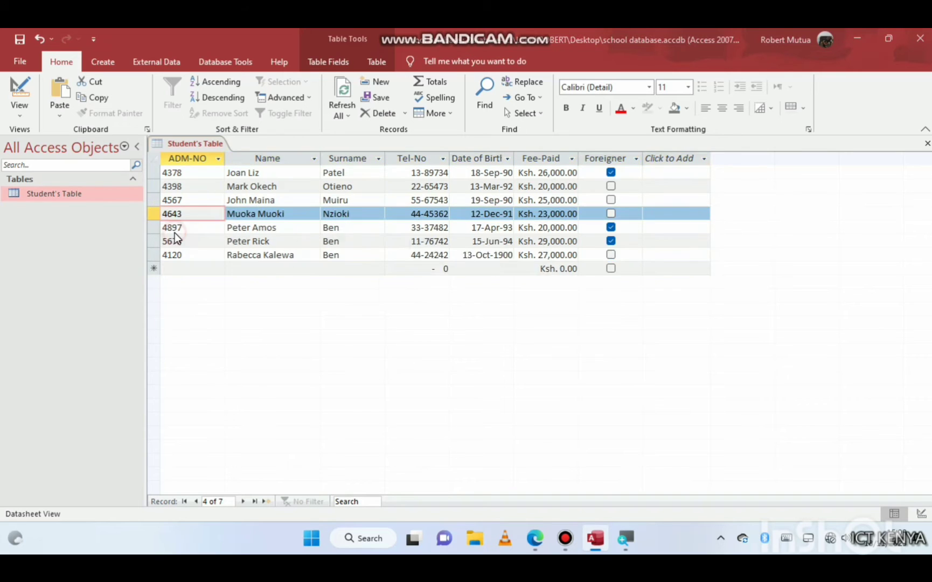
pyautogui.click(452, 327)
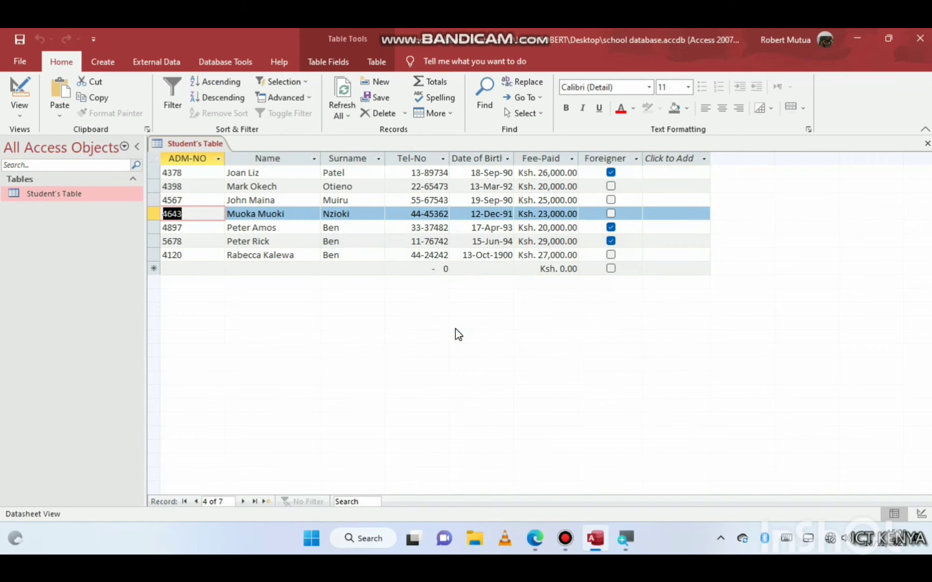
pyautogui.click(532, 537)
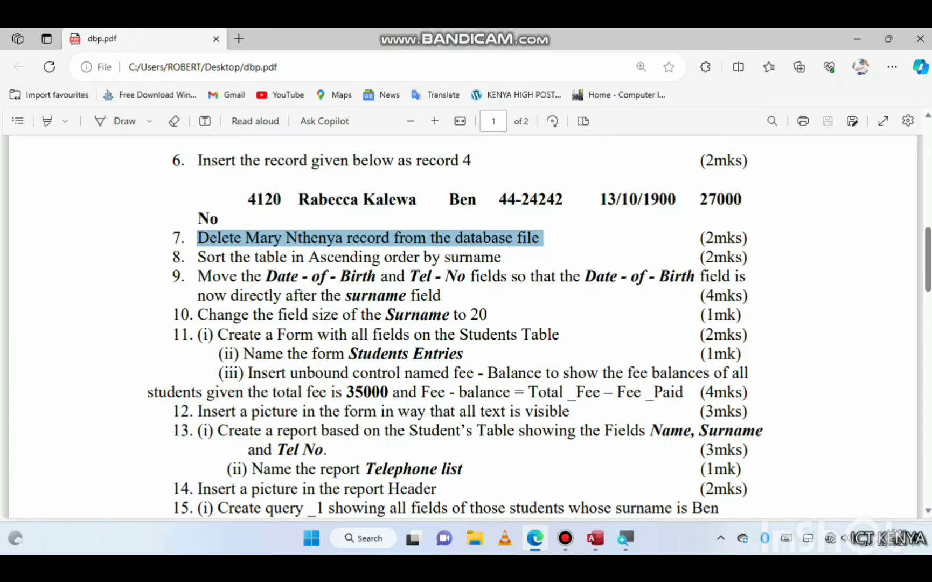
# Step: Read question 8 on sorting by surname, then select the Surname column in Access
pyautogui.moveTo(198, 257); pyautogui.dragTo(507, 258)
pyautogui.click(602, 544)
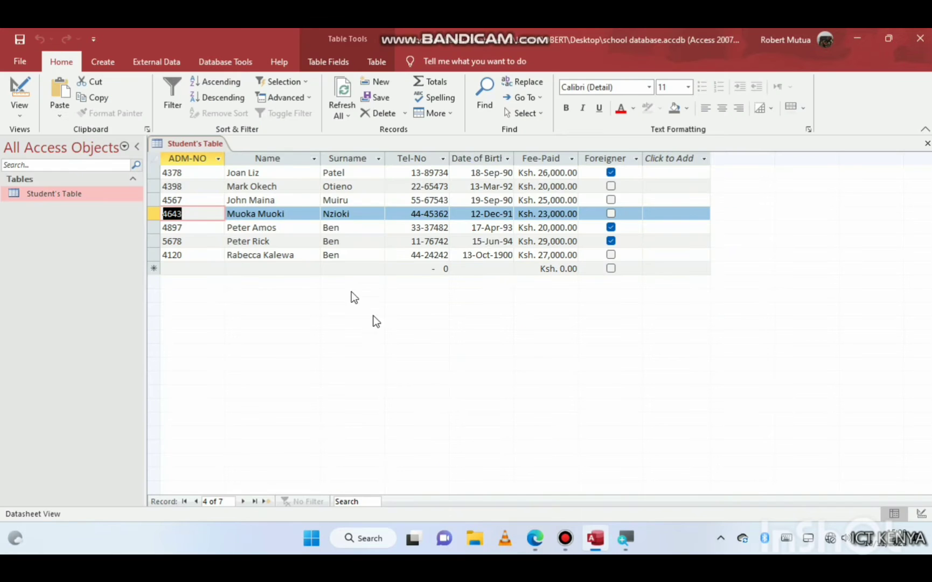
pyautogui.click(356, 156)
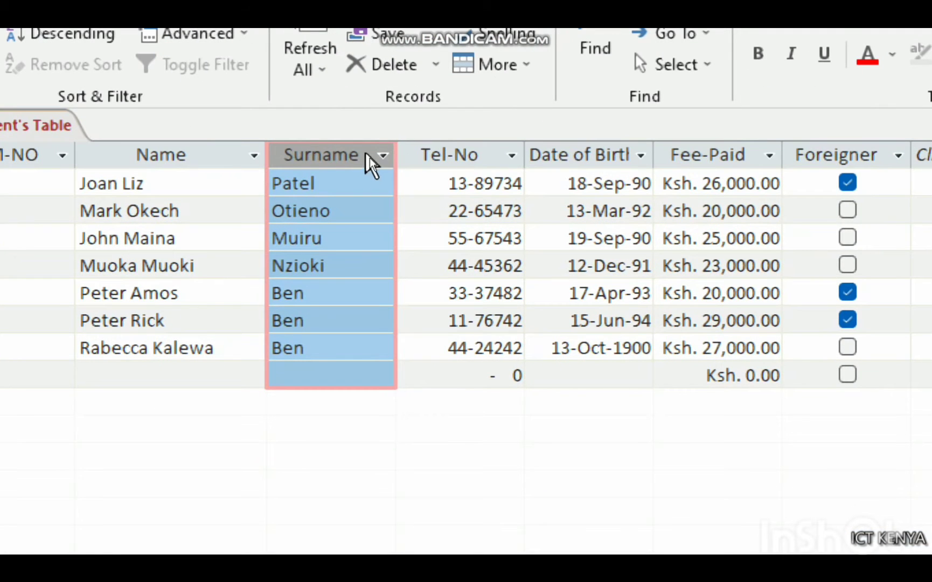
# Step: Sort Student's Table A to Z by Surname, from Ben through Patel
pyautogui.click(380, 157)
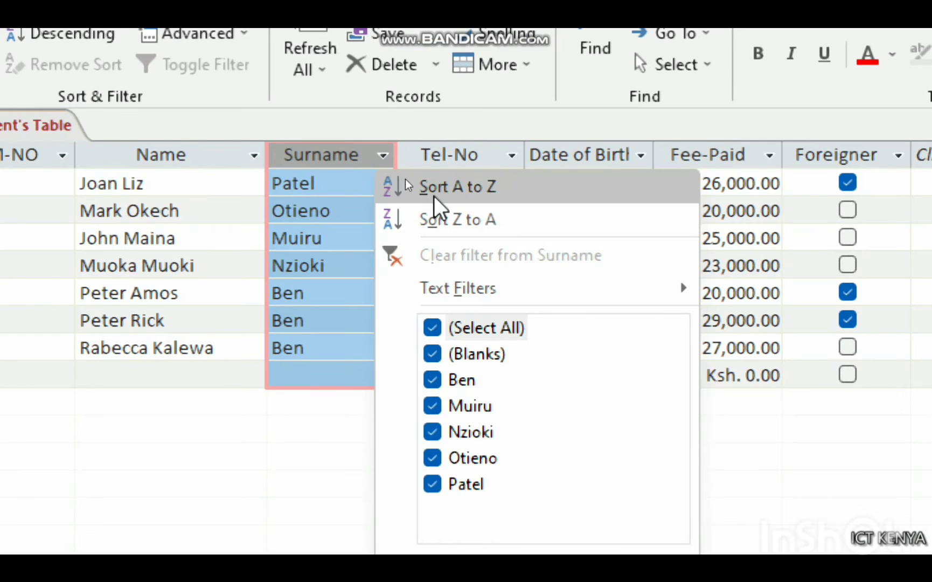
pyautogui.click(440, 193)
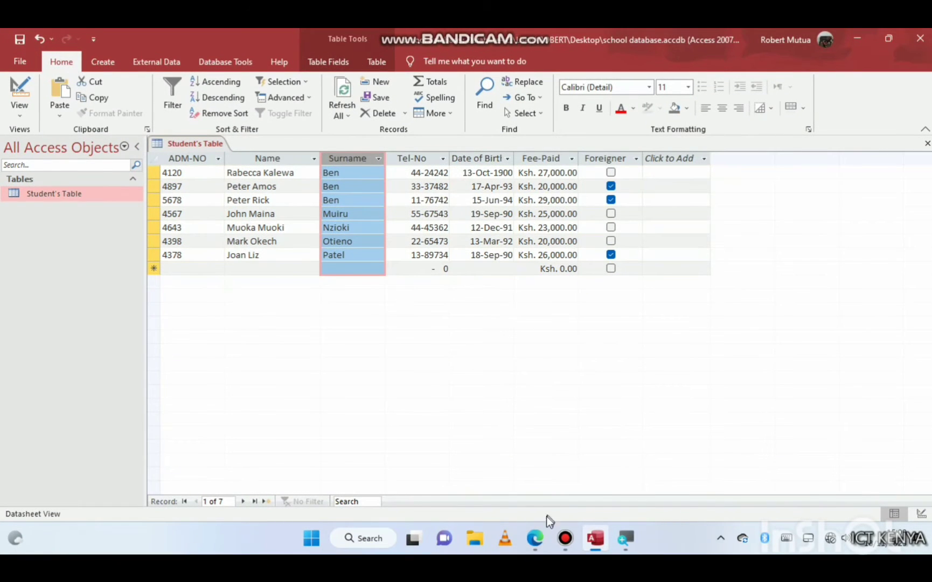
pyautogui.click(535, 538)
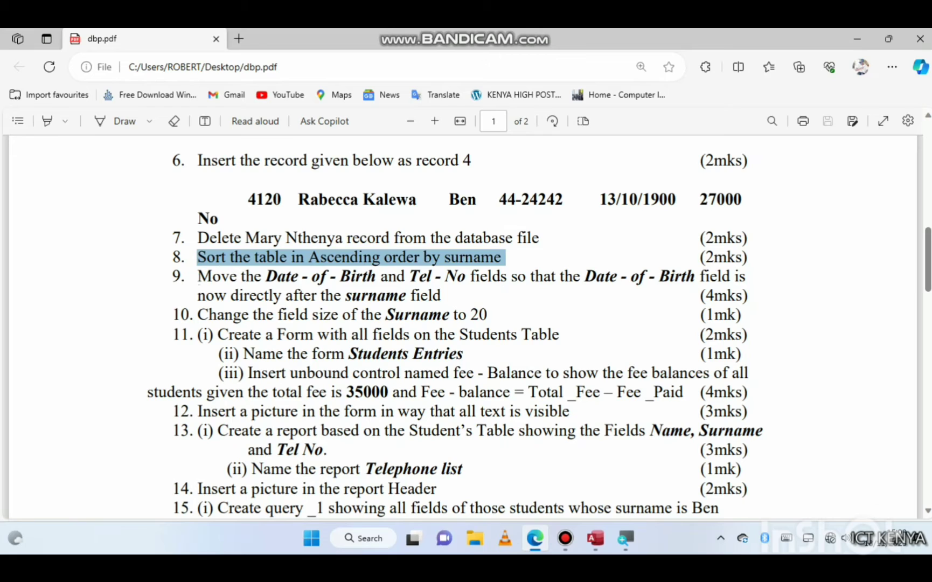
# Step: Read question 9 on placing Date of Birth after Surname, then select the Date of Birth column
pyautogui.moveTo(198, 276); pyautogui.dragTo(703, 281)
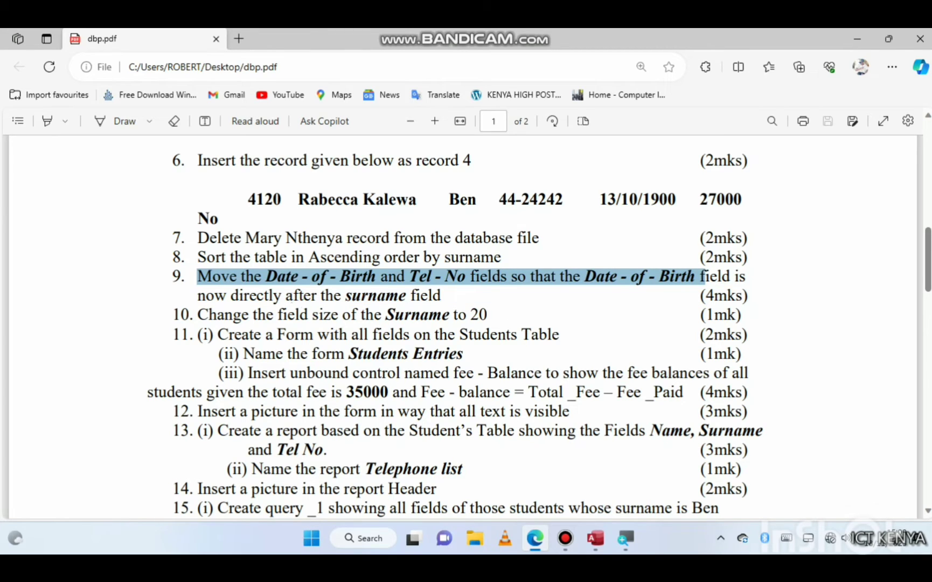
pyautogui.click(377, 301)
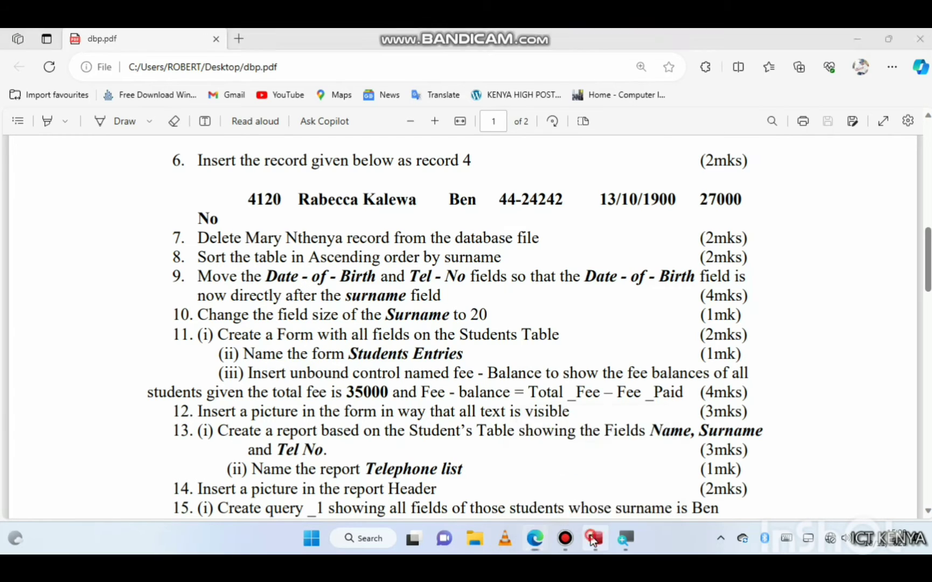
pyautogui.click(594, 537)
pyautogui.click(493, 157)
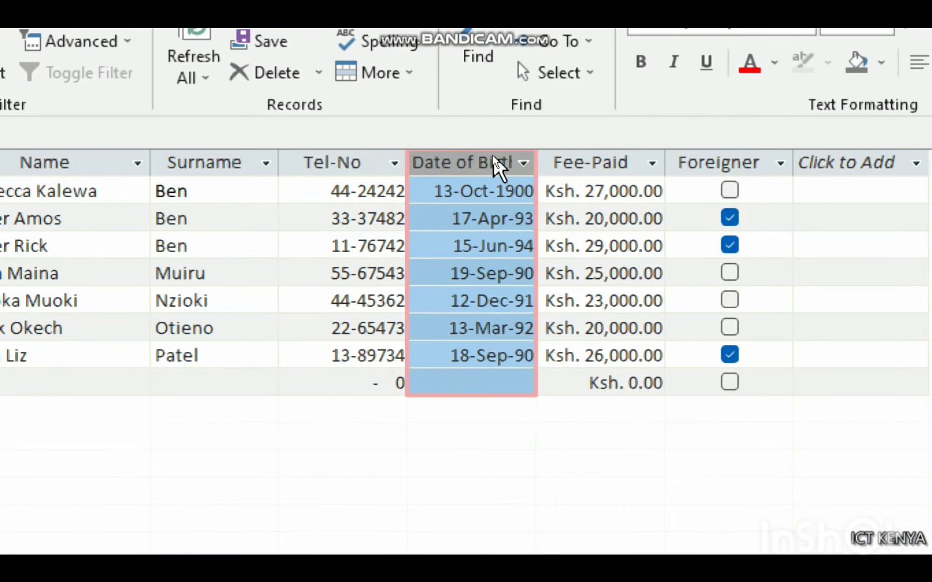
# Step: Drag the Date of Birth column to sit directly after Surname, ahead of Tel-No
pyautogui.moveTo(493, 154); pyautogui.dragTo(353, 158)
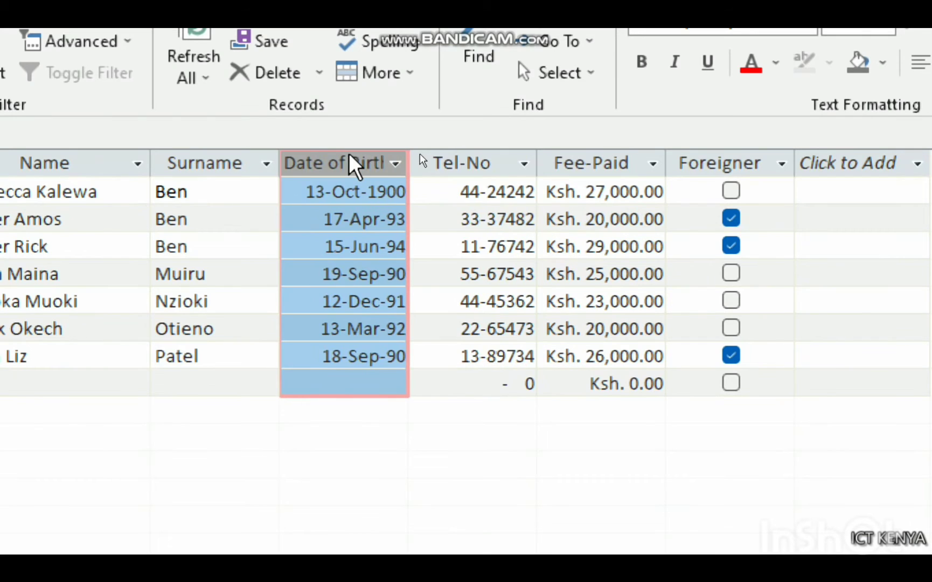
pyautogui.click(343, 191)
pyautogui.click(210, 192)
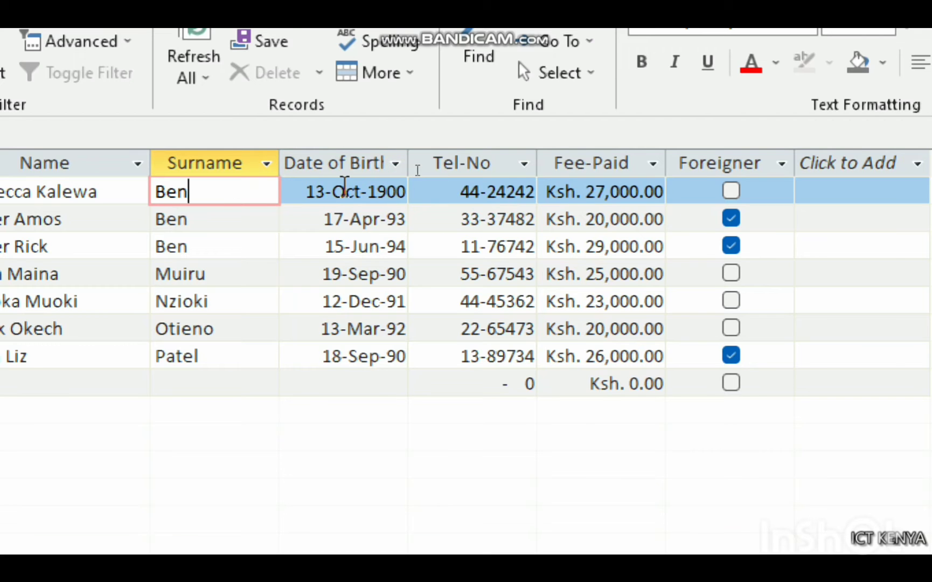
pyautogui.click(464, 184)
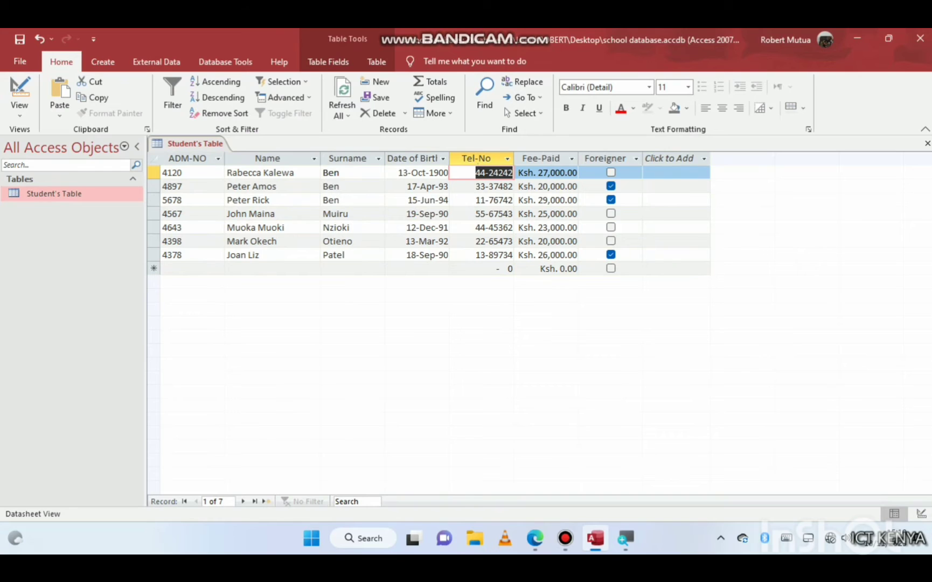
pyautogui.click(536, 536)
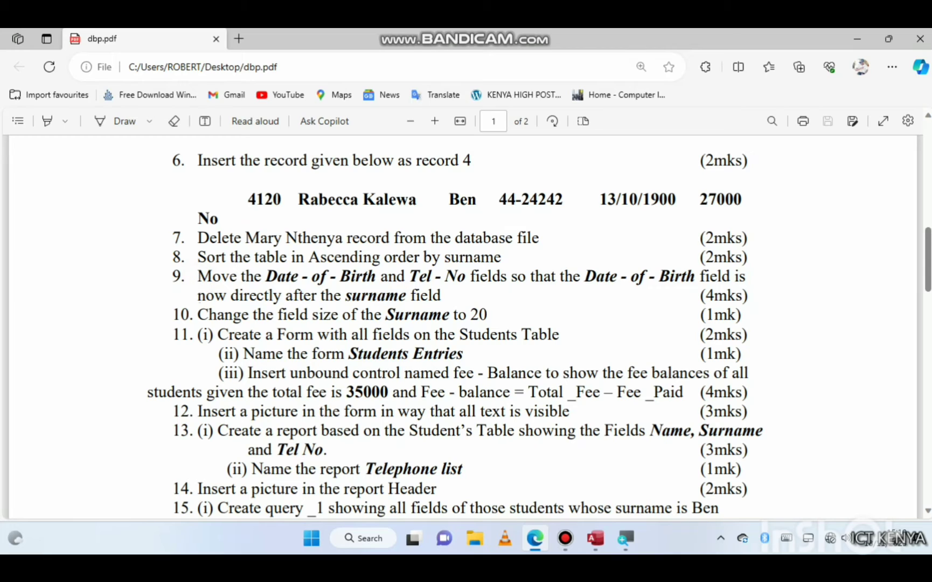
# Step: Read question 10 about setting the Surname field size to 20
pyautogui.moveTo(198, 315); pyautogui.dragTo(513, 319)
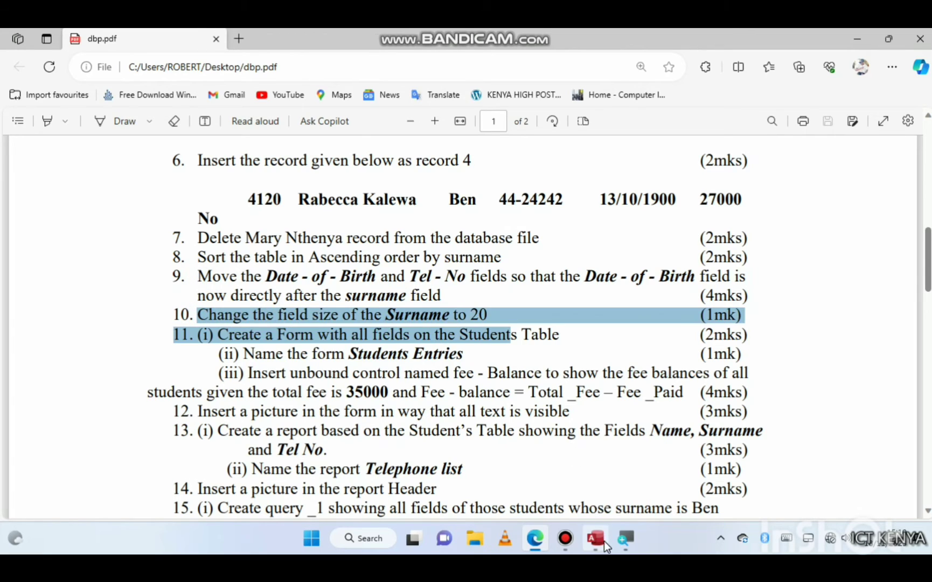
pyautogui.click(604, 541)
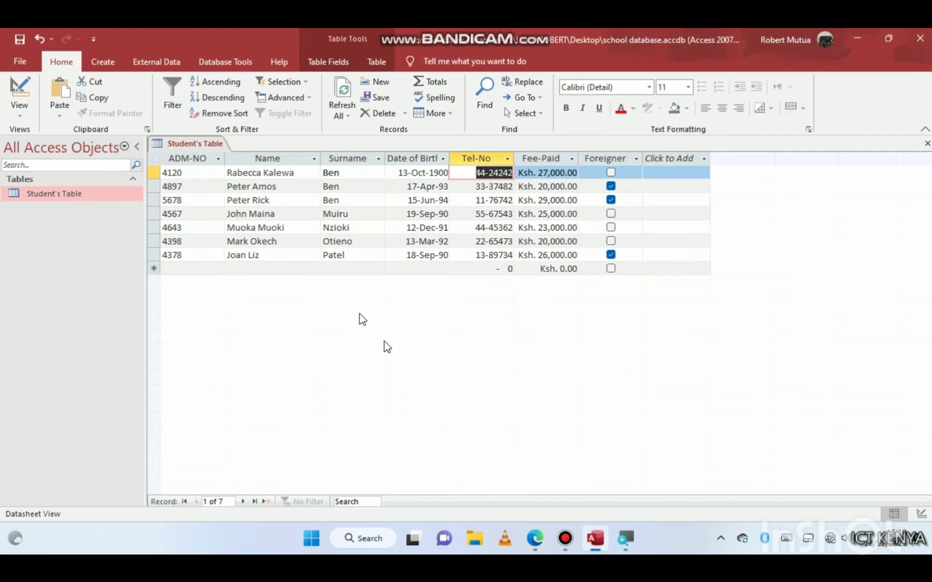
# Step: Change the Surname field size from 15 to 20 in Design View and save the table
pyautogui.click(31, 100)
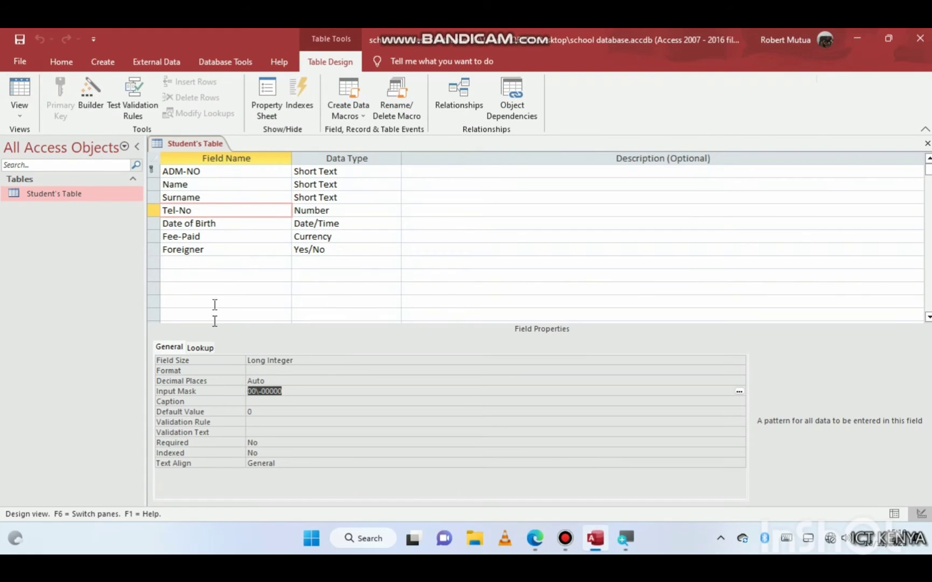
pyautogui.click(195, 198)
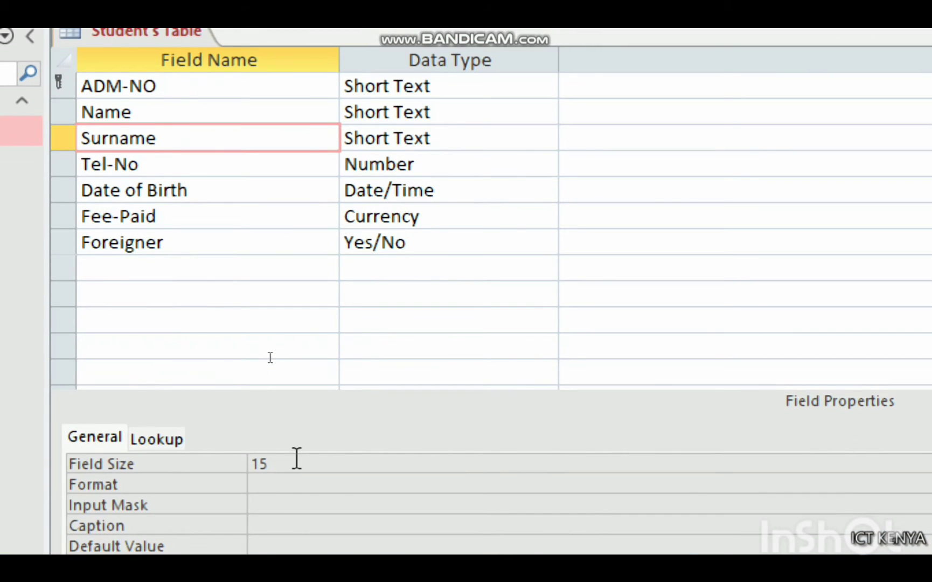
pyautogui.click(295, 458)
pyautogui.moveTo(270, 457); pyautogui.dragTo(239, 457)
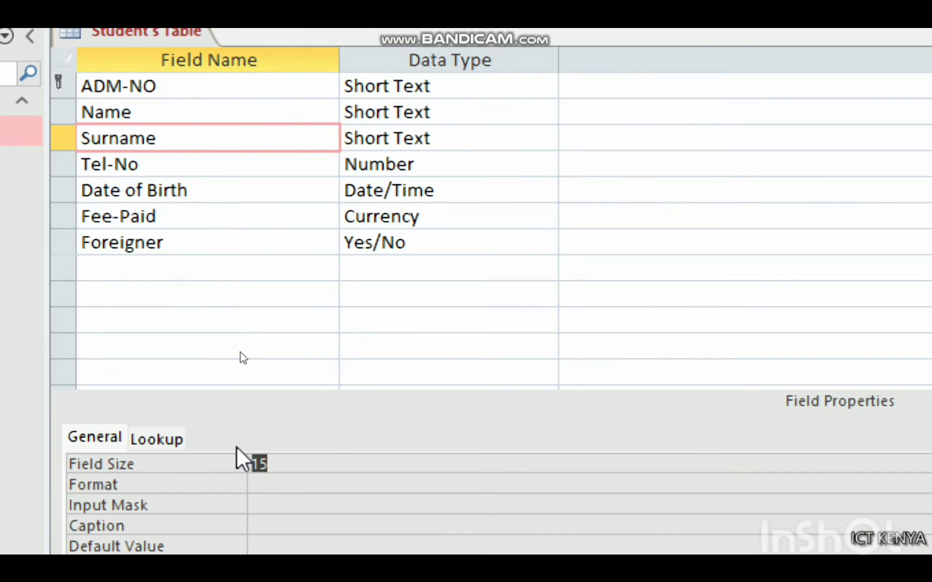
pyautogui.write('20')
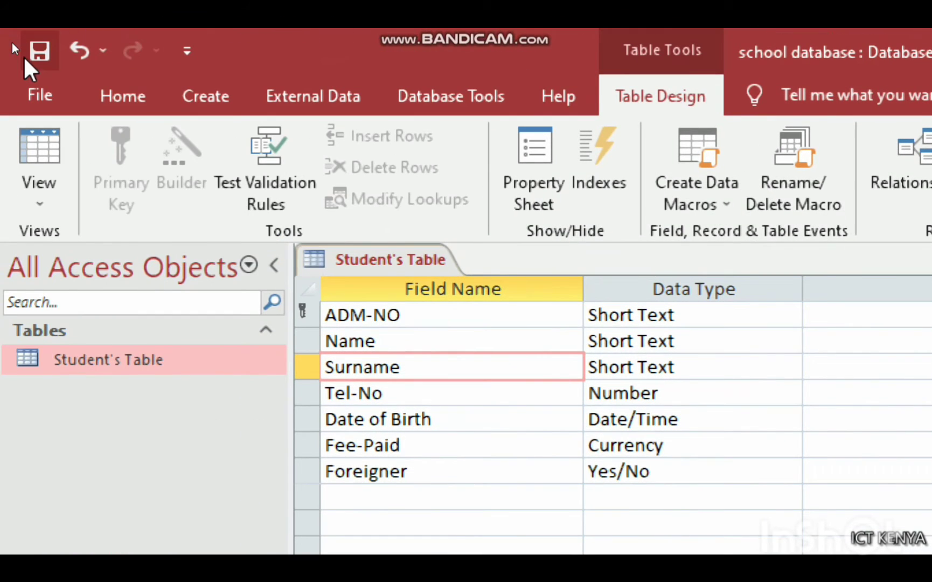
pyautogui.click(24, 56)
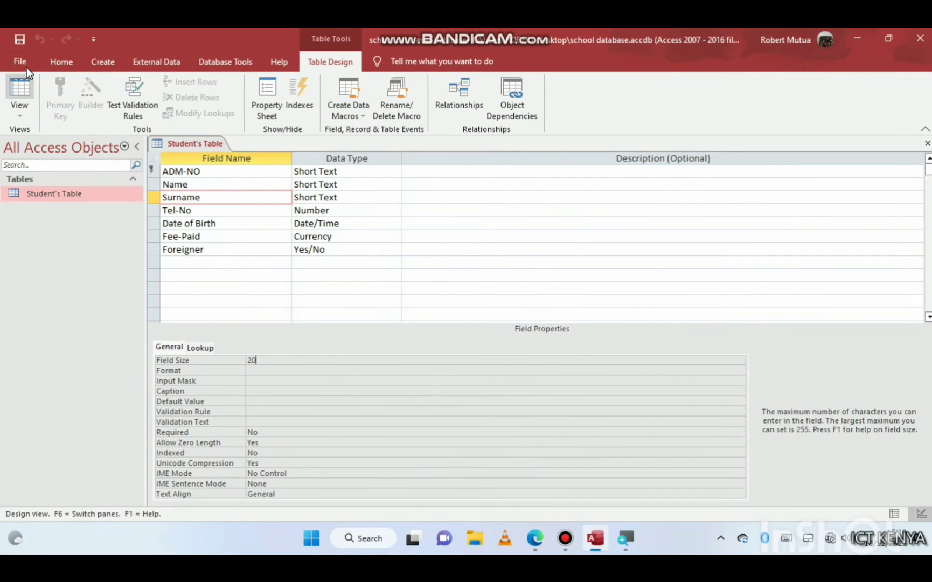
pyautogui.click(20, 89)
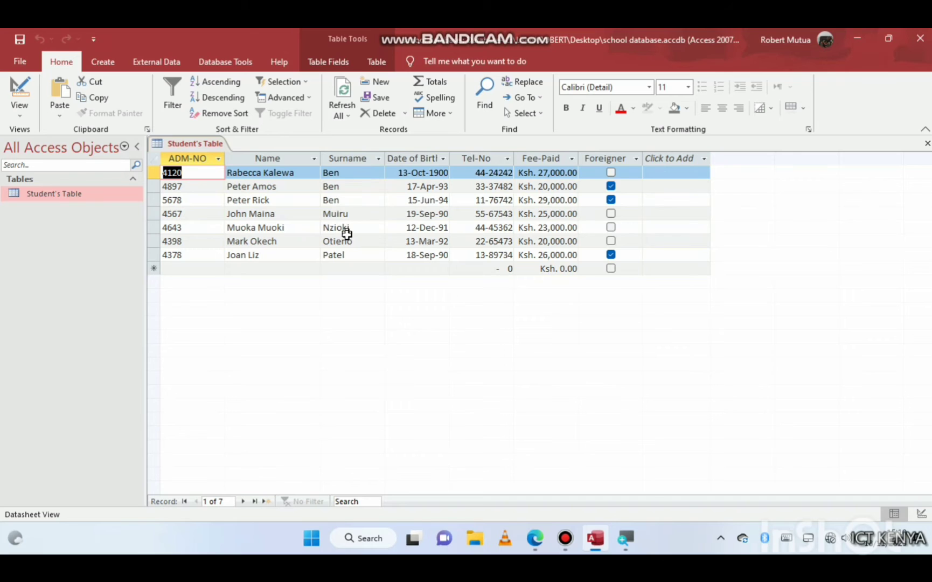
pyautogui.moveTo(535, 537)
pyautogui.click(473, 446)
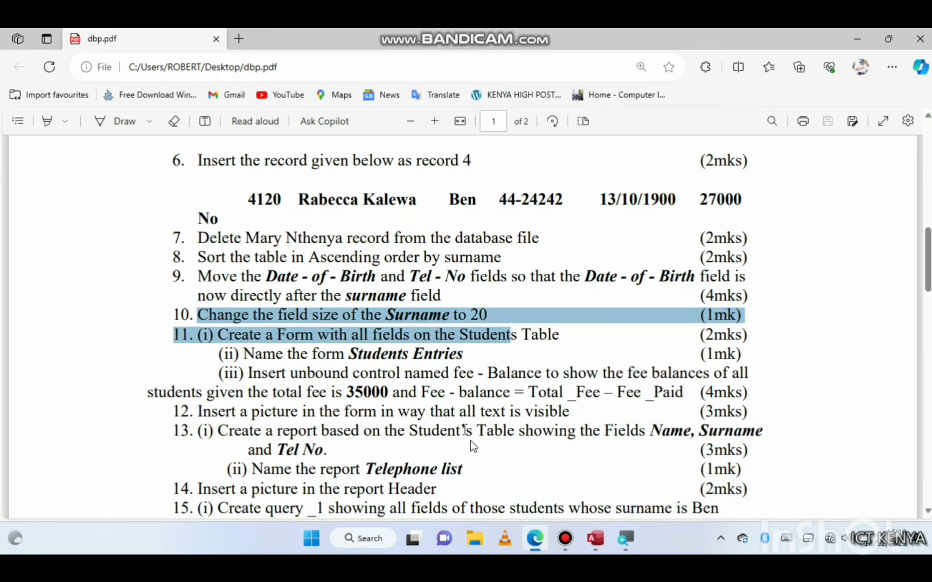
# Step: Read question 11 about creating a form with all Students Table fields
pyautogui.click(306, 336)
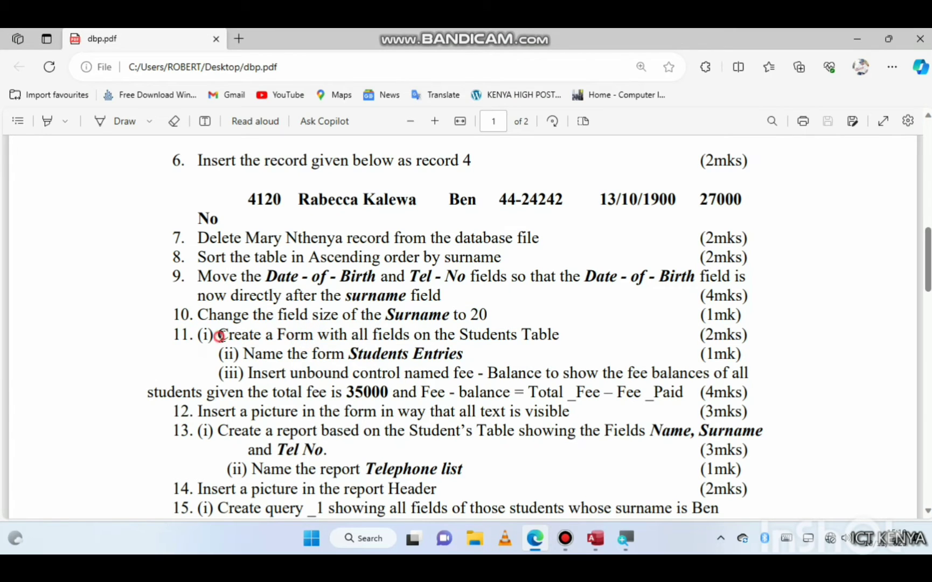
pyautogui.moveTo(218, 334); pyautogui.dragTo(561, 339)
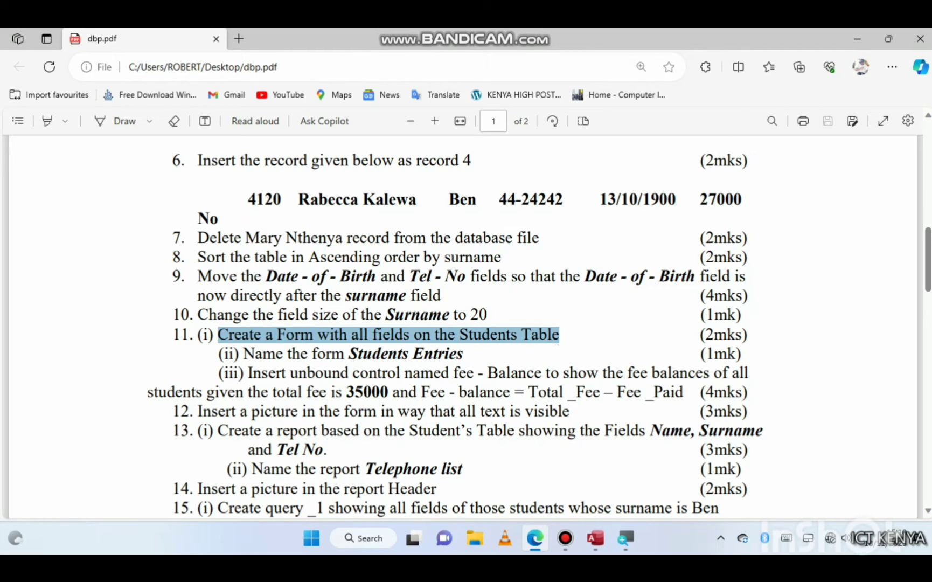
pyautogui.click(528, 543)
pyautogui.rightClick(205, 142)
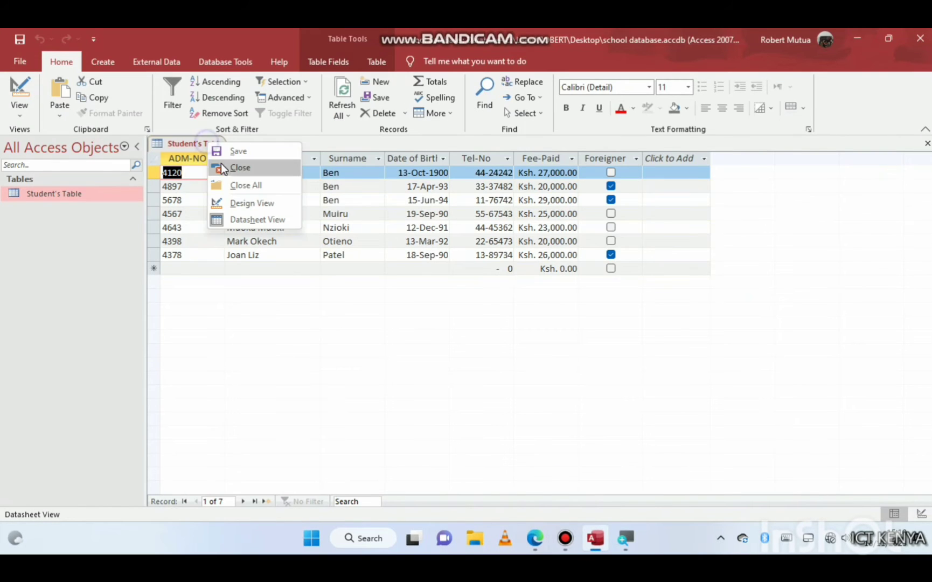
# Step: Close all objects and start a Form Wizard with all seven Student's Table fields
pyautogui.click(232, 182)
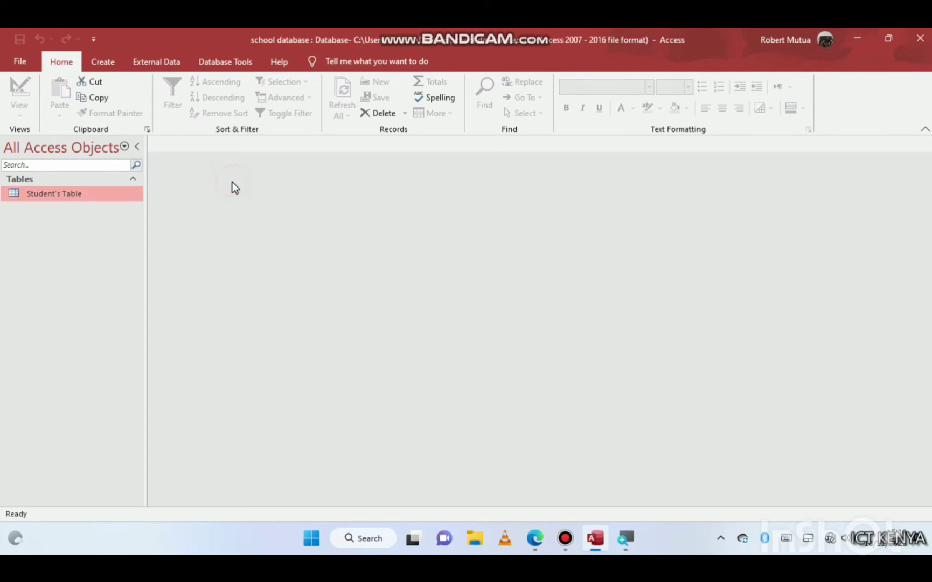
pyautogui.click(100, 61)
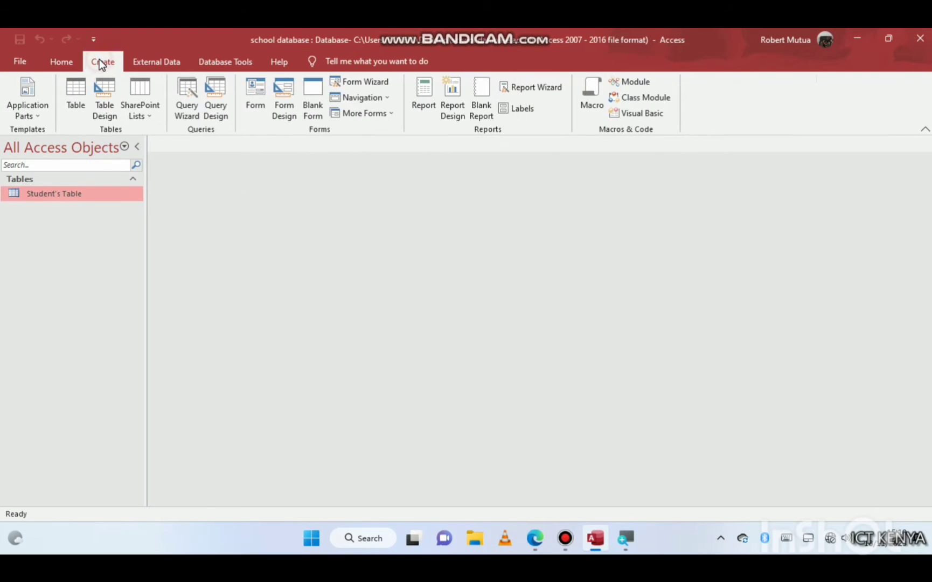
pyautogui.click(348, 81)
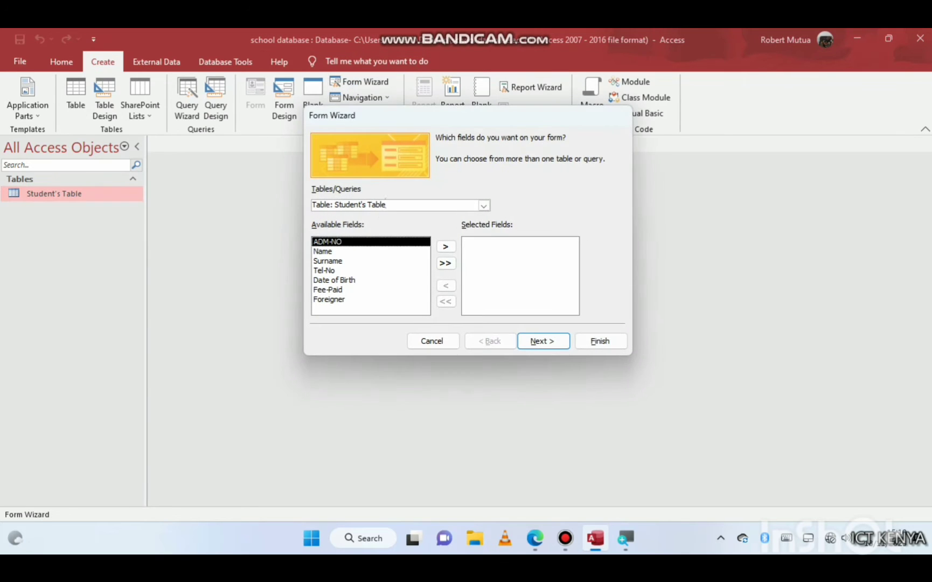
pyautogui.click(483, 206)
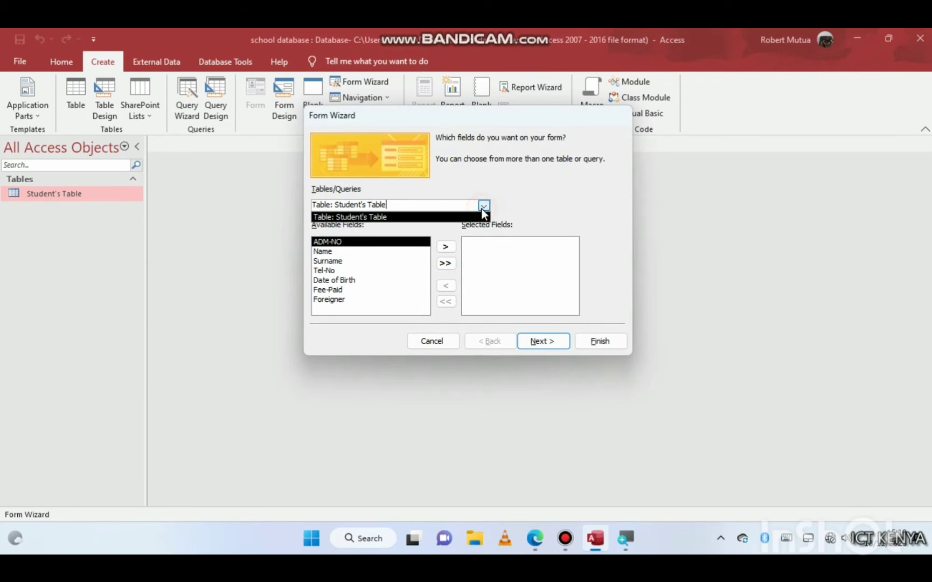
pyautogui.click(445, 263)
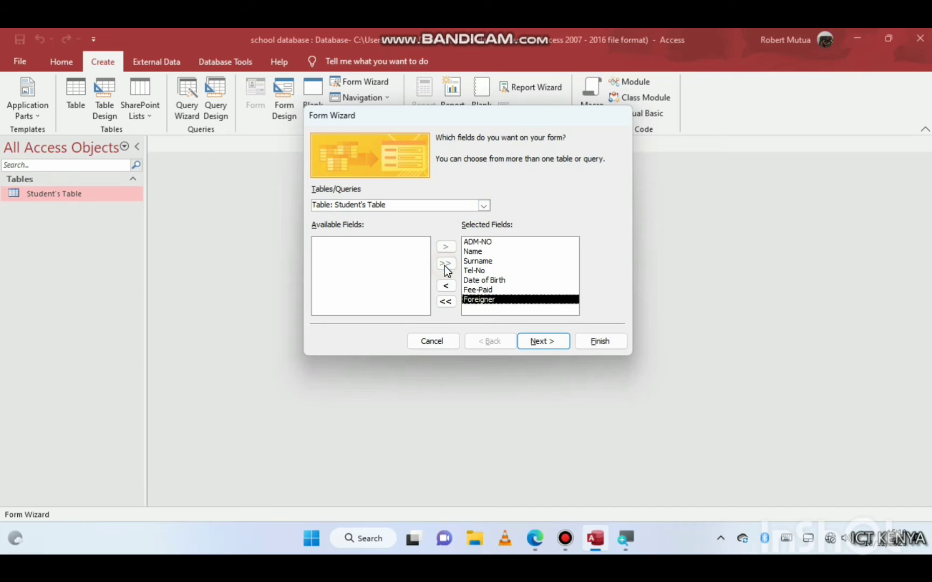
pyautogui.click(529, 341)
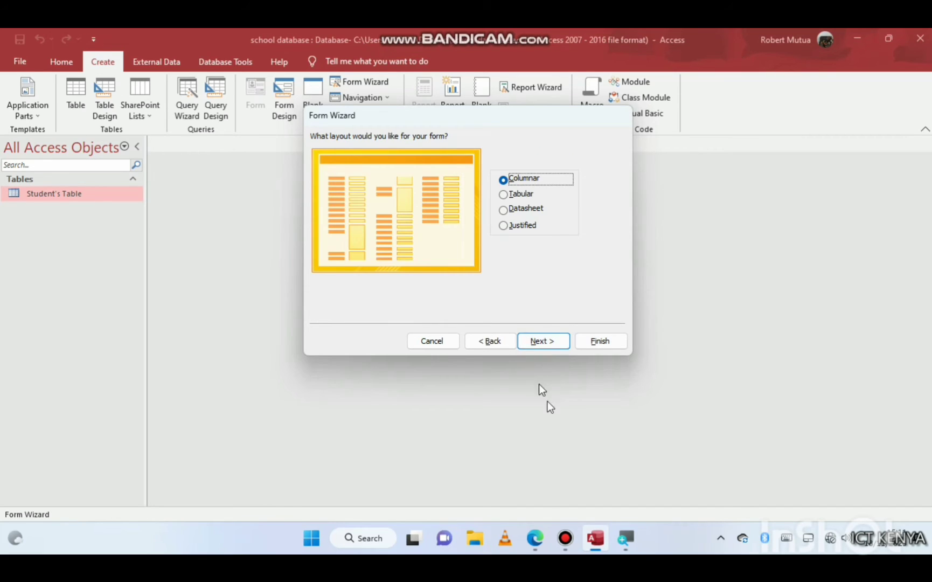
# Step: Check the exam paper for the form naming instruction
pyautogui.click(536, 537)
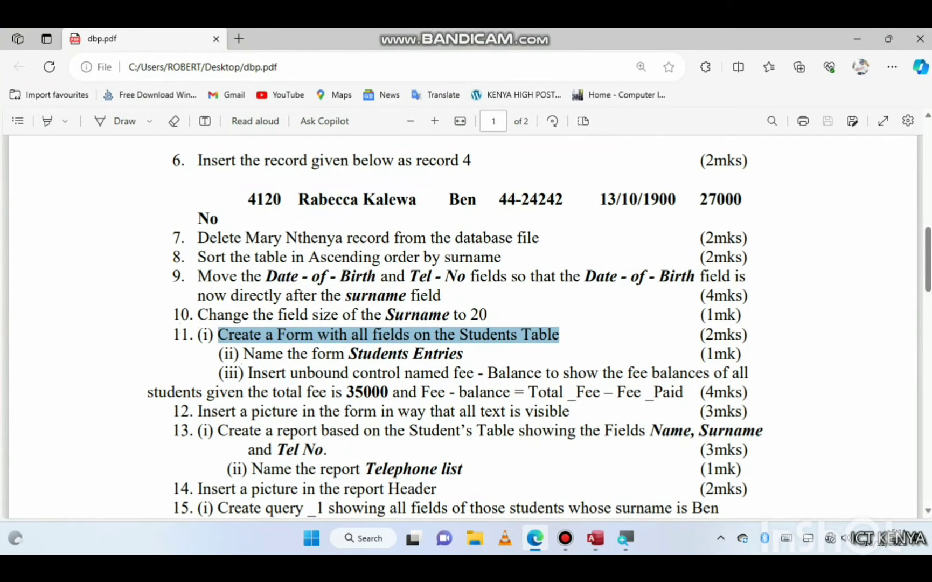
pyautogui.moveTo(240, 352); pyautogui.dragTo(360, 399)
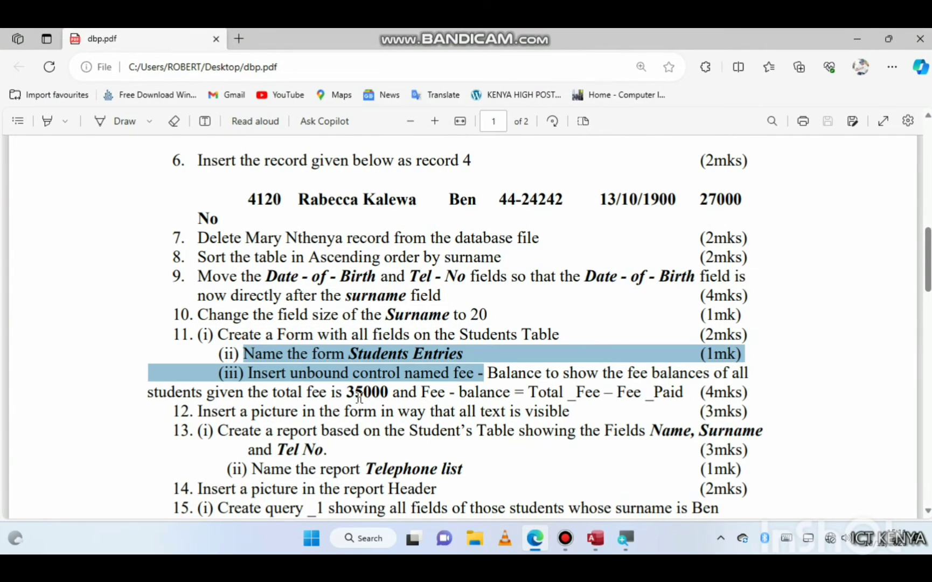
pyautogui.click(351, 398)
pyautogui.click(532, 537)
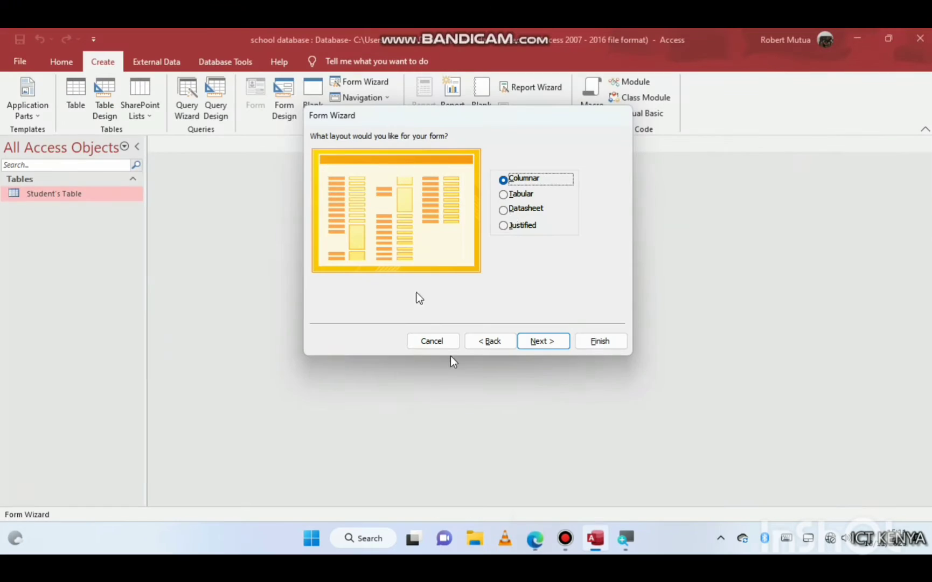
# Step: Choose the Columnar layout, title the form 'Students Entries', and finish the wizard
pyautogui.click(538, 341)
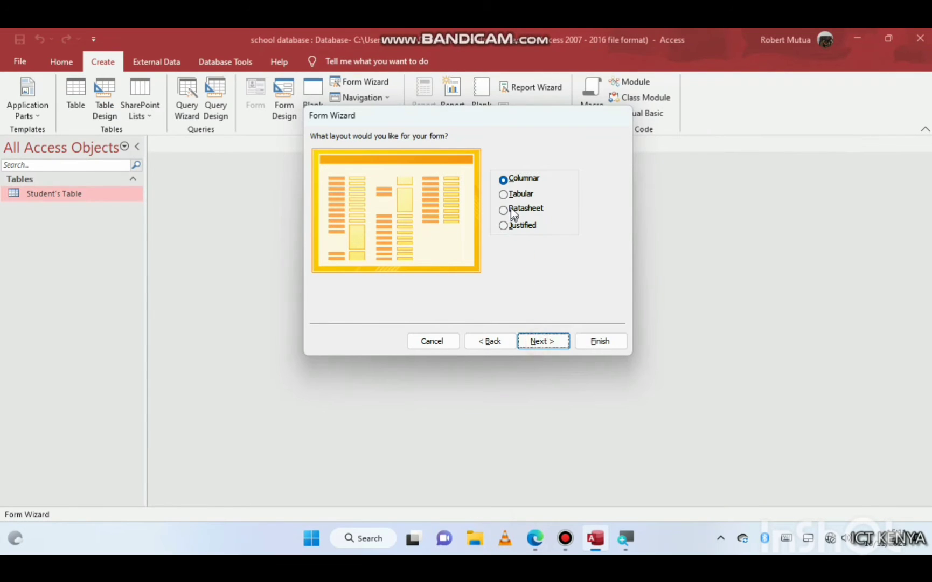
pyautogui.moveTo(513, 153); pyautogui.dragTo(364, 153)
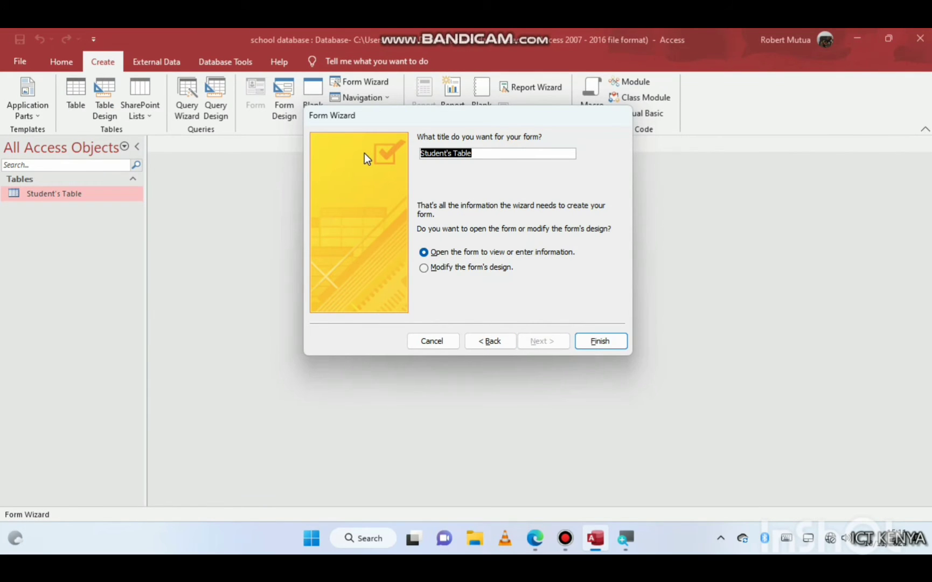
pyautogui.write('Students Enr')
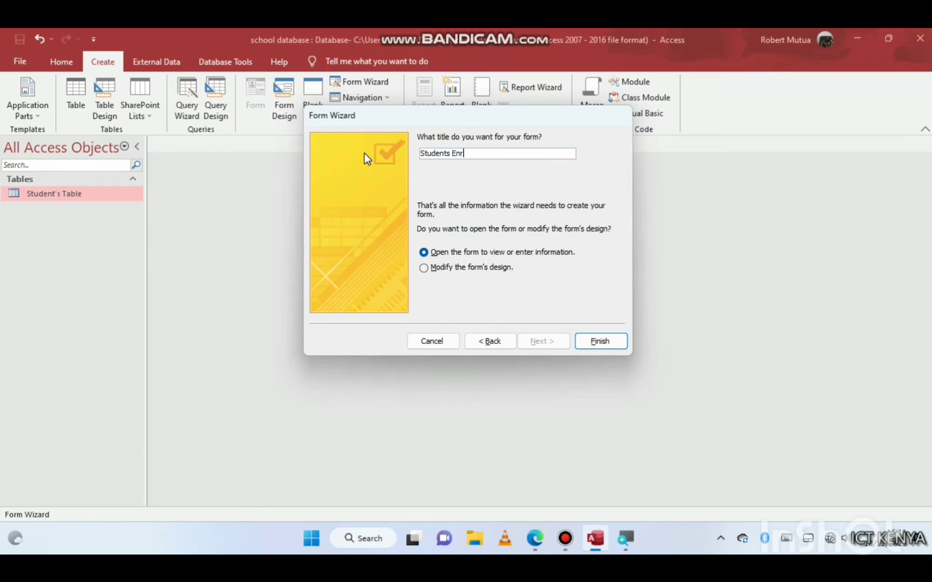
pyautogui.press('BackSpace')
pyautogui.write('tries')
pyautogui.click(601, 340)
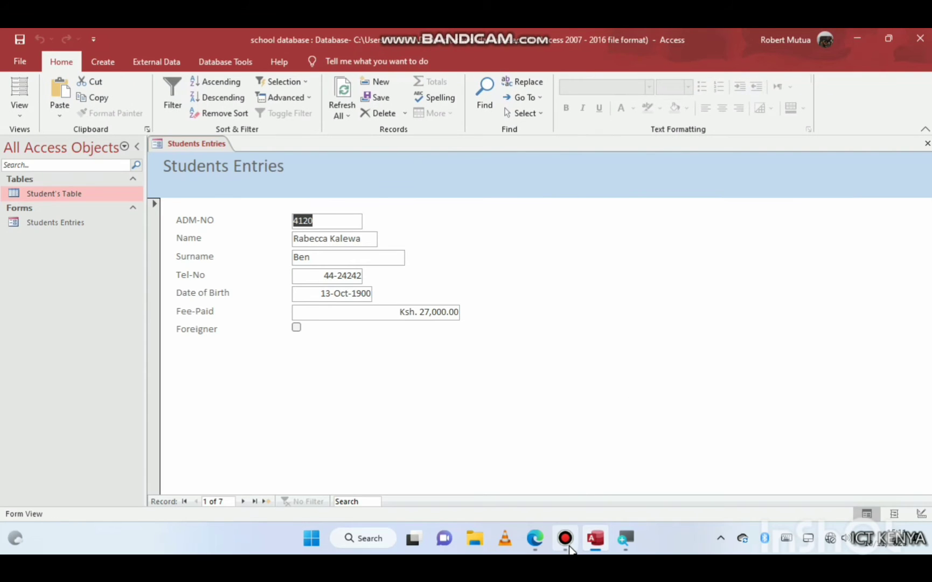
pyautogui.click(536, 538)
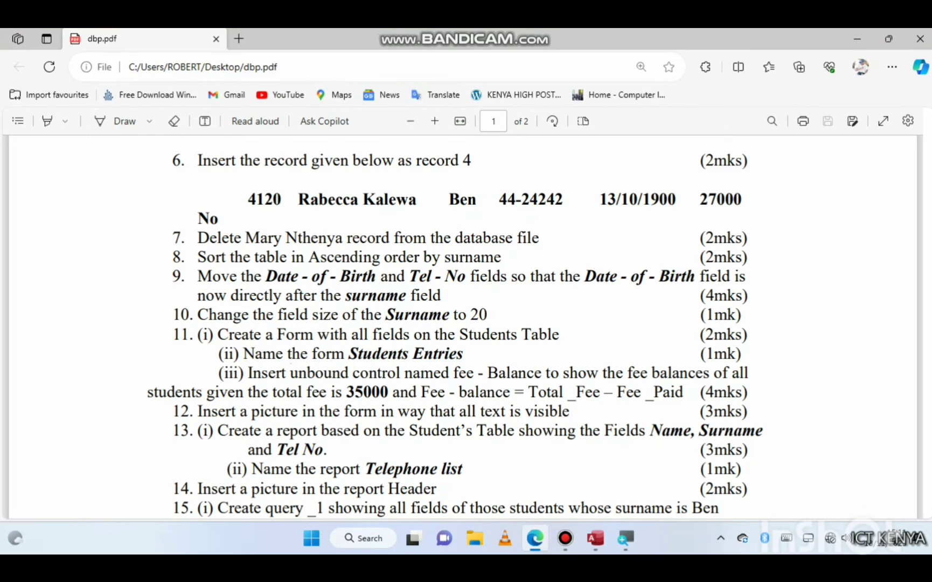
# Step: Read question 11(iii): an unbound Balance control equal to the 35000 total fee minus Fee_Paid
pyautogui.moveTo(246, 376); pyautogui.dragTo(745, 377)
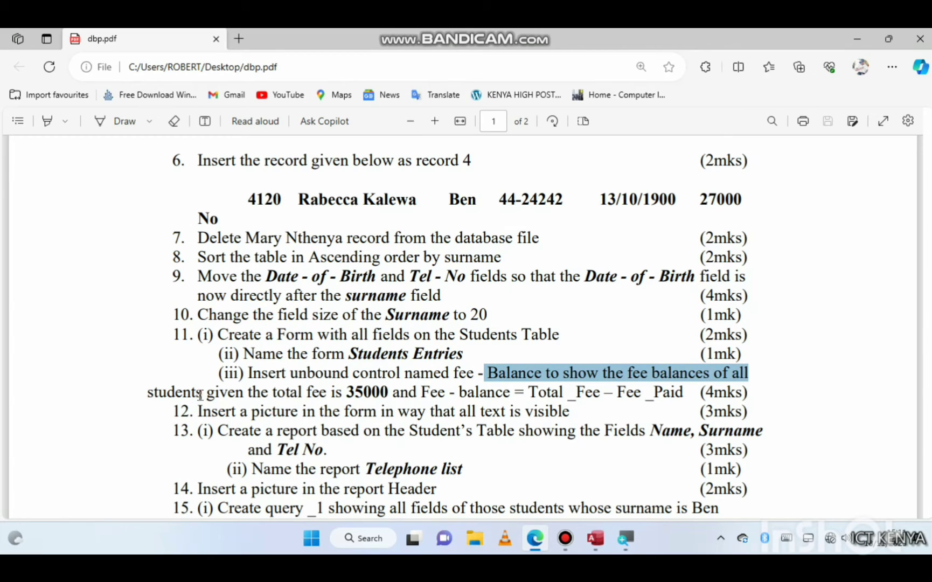
pyautogui.moveTo(197, 394); pyautogui.dragTo(705, 396)
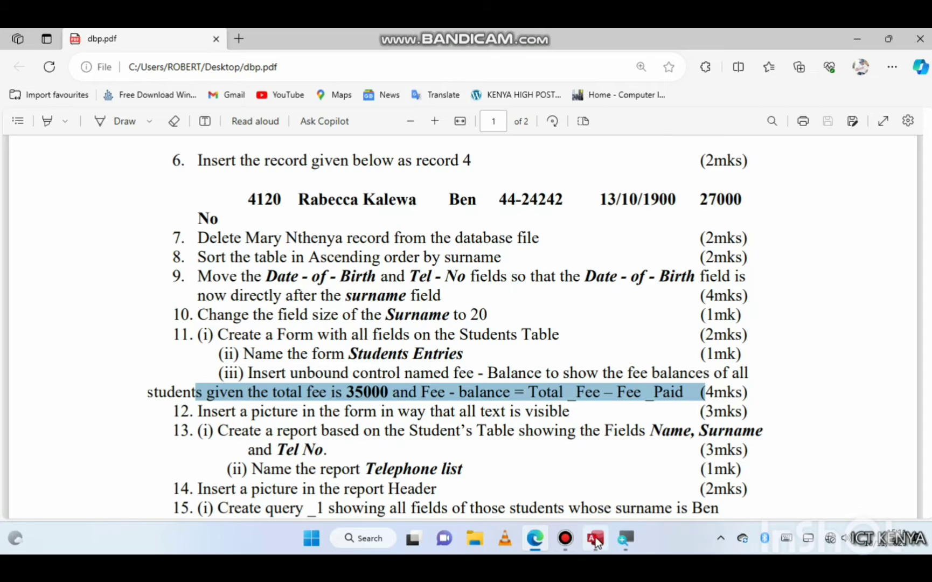
pyautogui.click(596, 536)
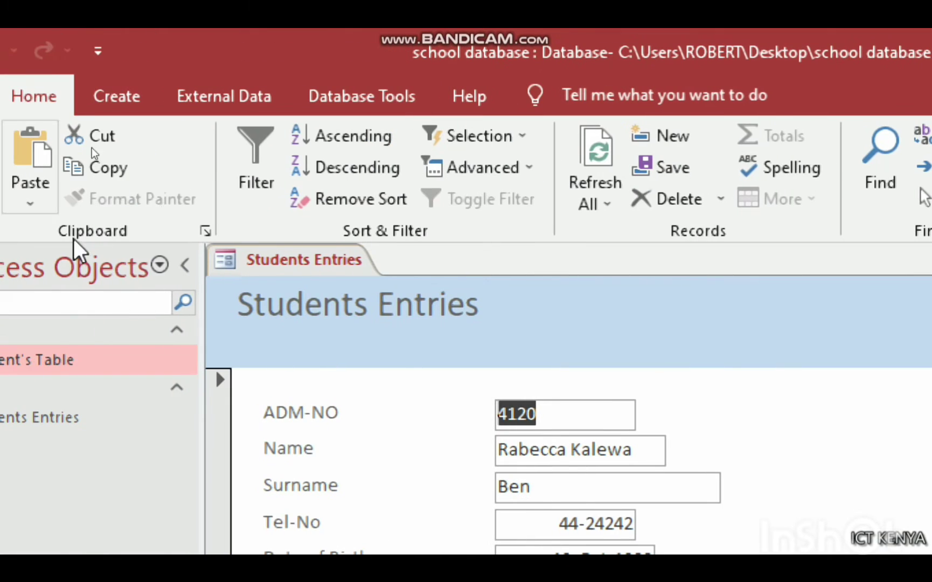
# Step: Open the Students Entries form in Design View and enlarge the Detail section downward
pyautogui.rightClick(302, 262)
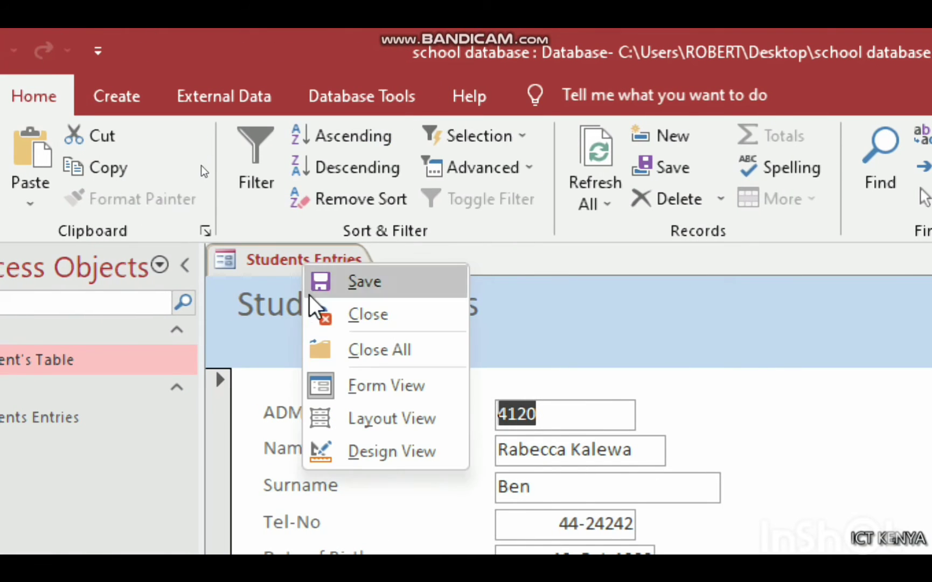
pyautogui.click(379, 449)
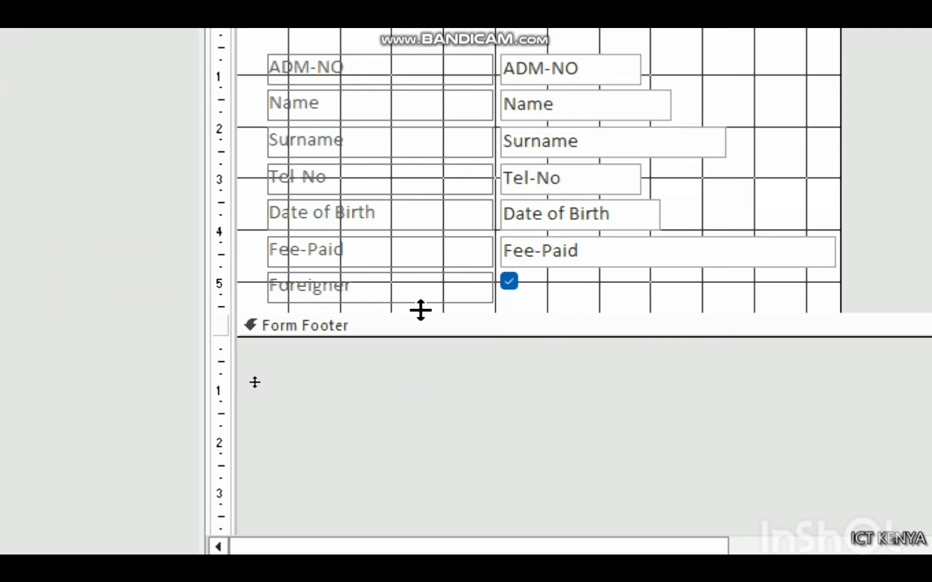
pyautogui.click(423, 326)
pyautogui.moveTo(424, 313); pyautogui.dragTo(428, 381)
pyautogui.click(331, 343)
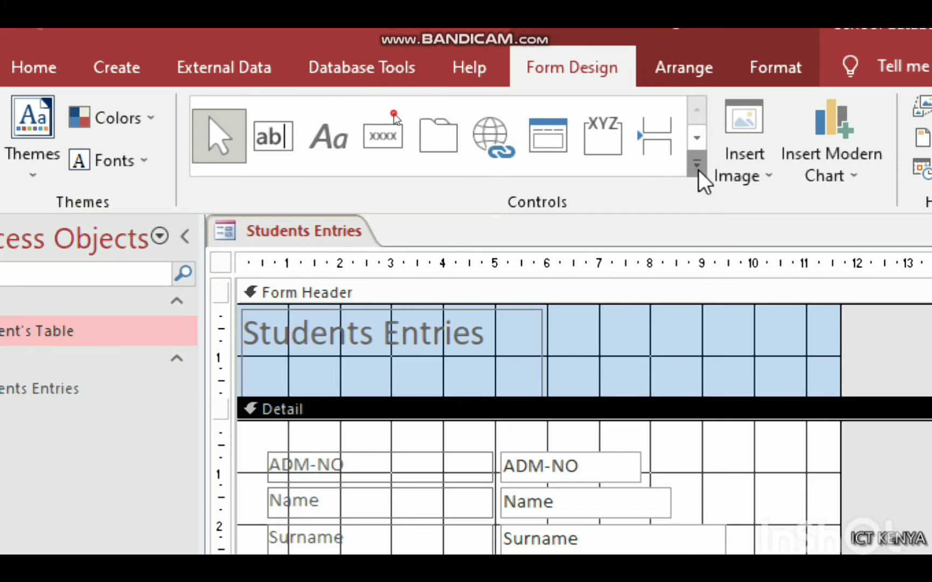
# Step: Draw a text box below the Foreigner field and rename its label to 'Balance'
pyautogui.click(696, 141)
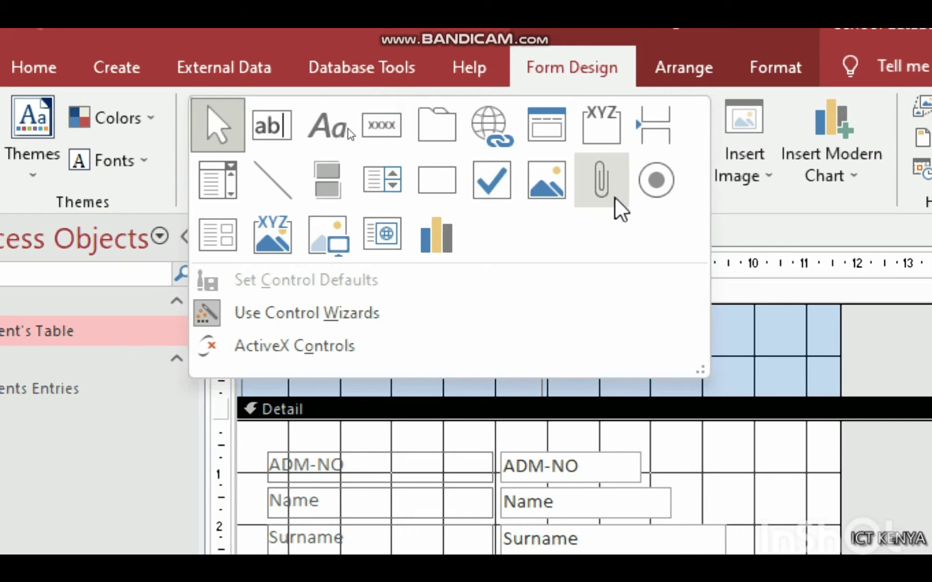
pyautogui.click(259, 133)
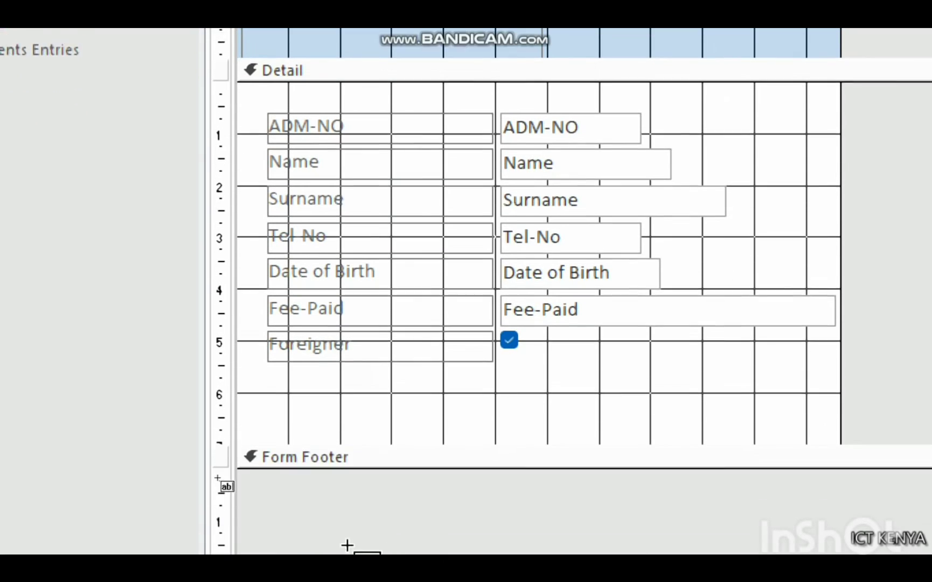
pyautogui.moveTo(479, 373); pyautogui.dragTo(575, 381)
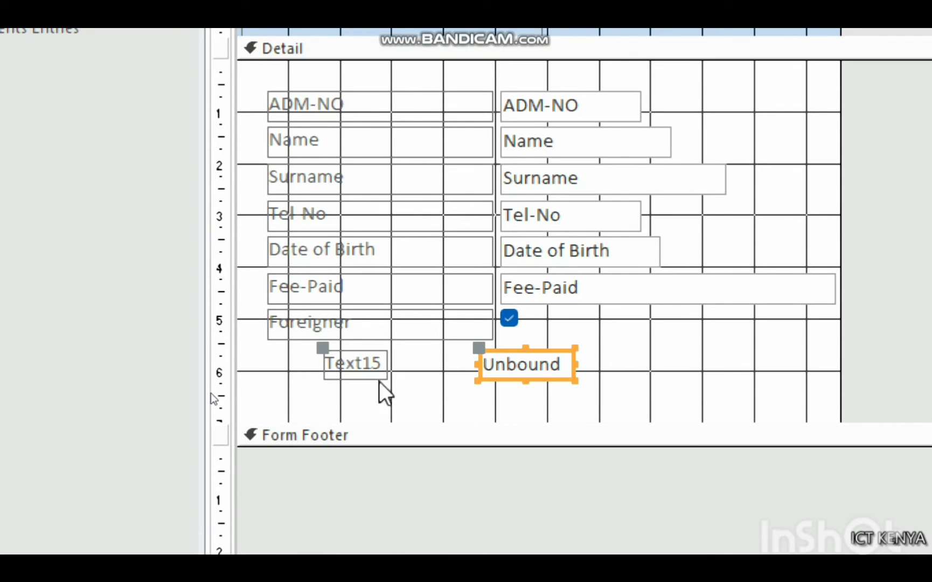
pyautogui.click(349, 356)
pyautogui.doubleClick(355, 361)
pyautogui.write('B')
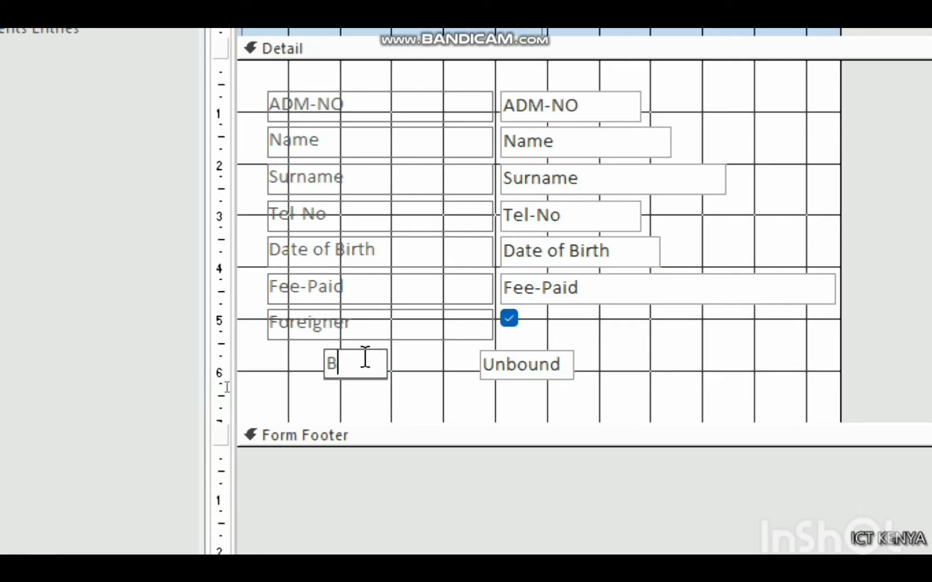
pyautogui.write('alance')
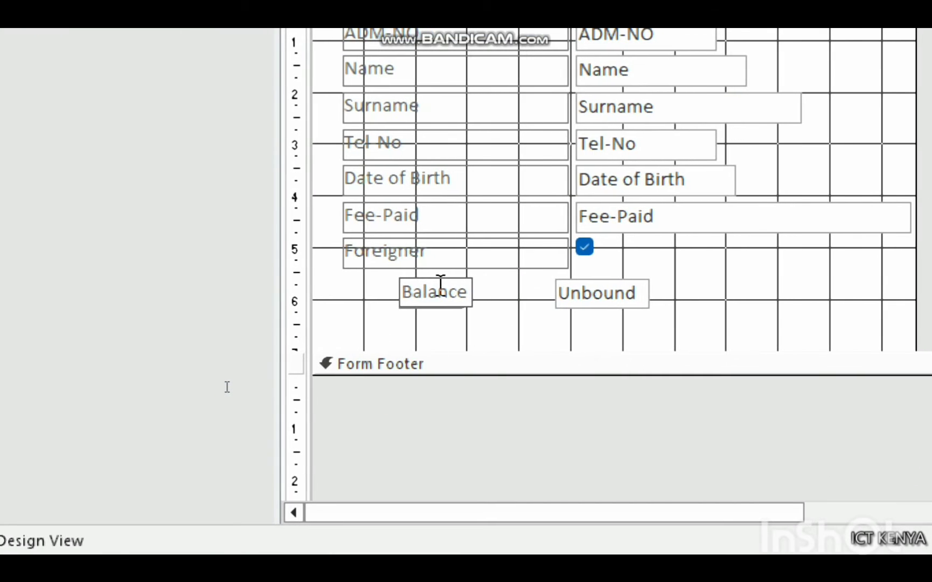
pyautogui.write(':')
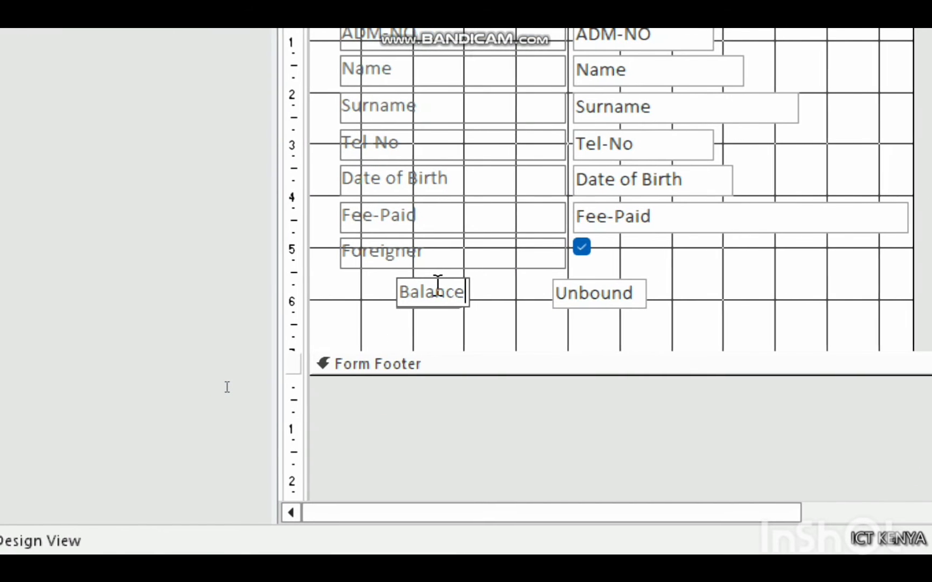
pyautogui.press('BackSpace')
pyautogui.click(596, 306)
pyautogui.click(591, 303)
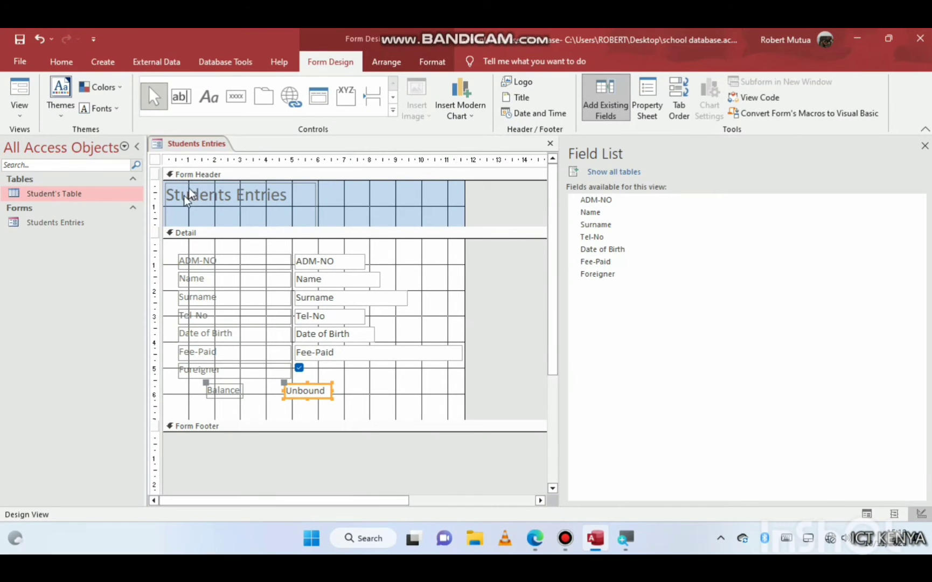
pyautogui.rightClick(201, 148)
pyautogui.click(235, 204)
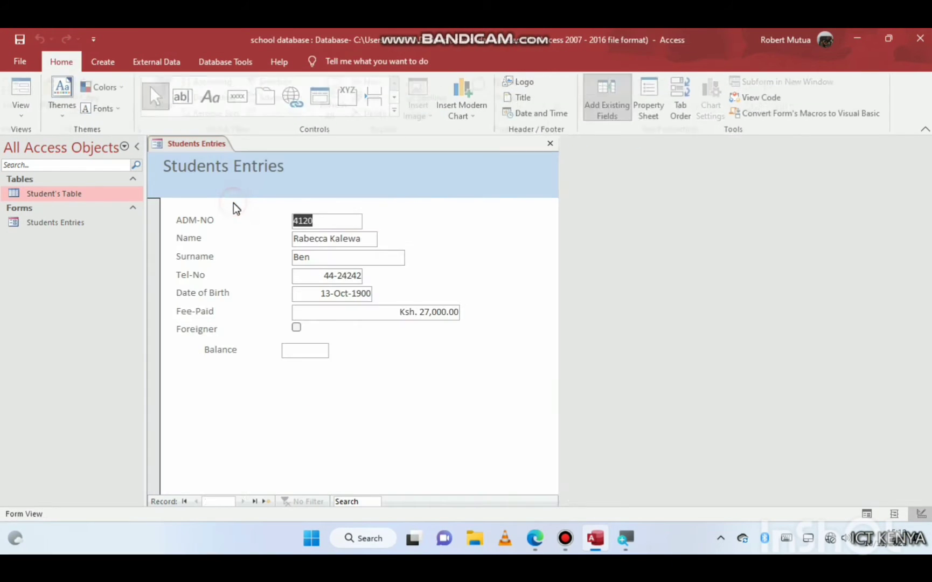
pyautogui.click(234, 350)
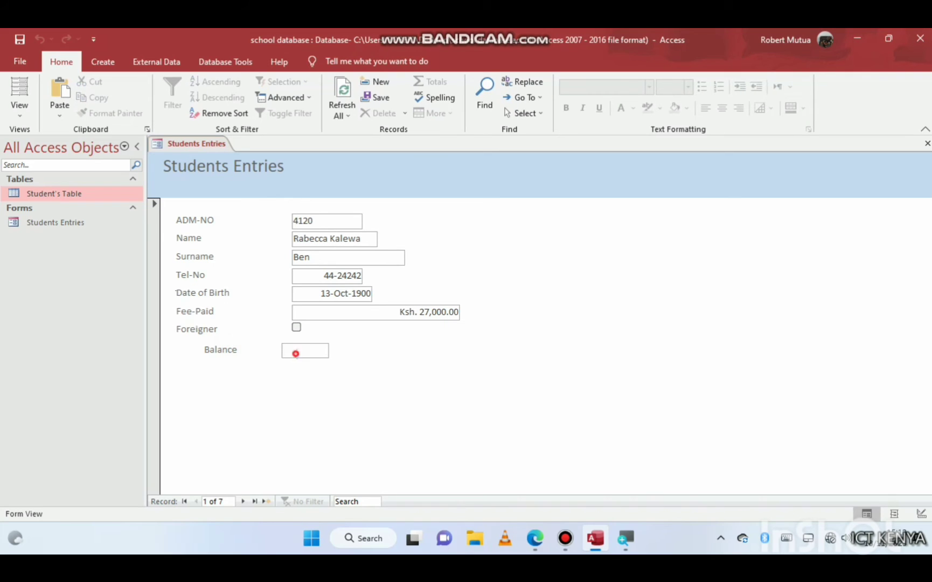
pyautogui.click(295, 353)
pyautogui.write('dg')
pyautogui.rightClick(198, 144)
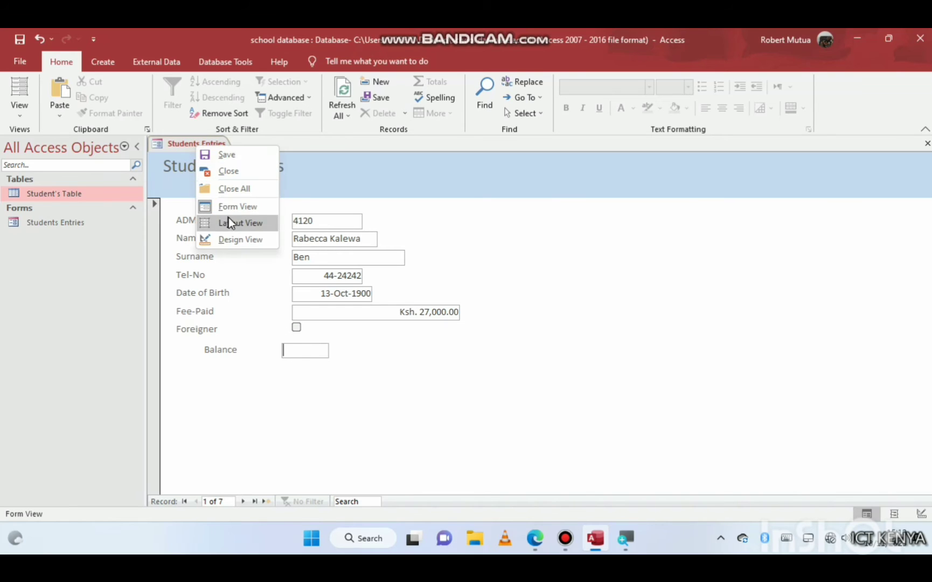
pyautogui.click(228, 239)
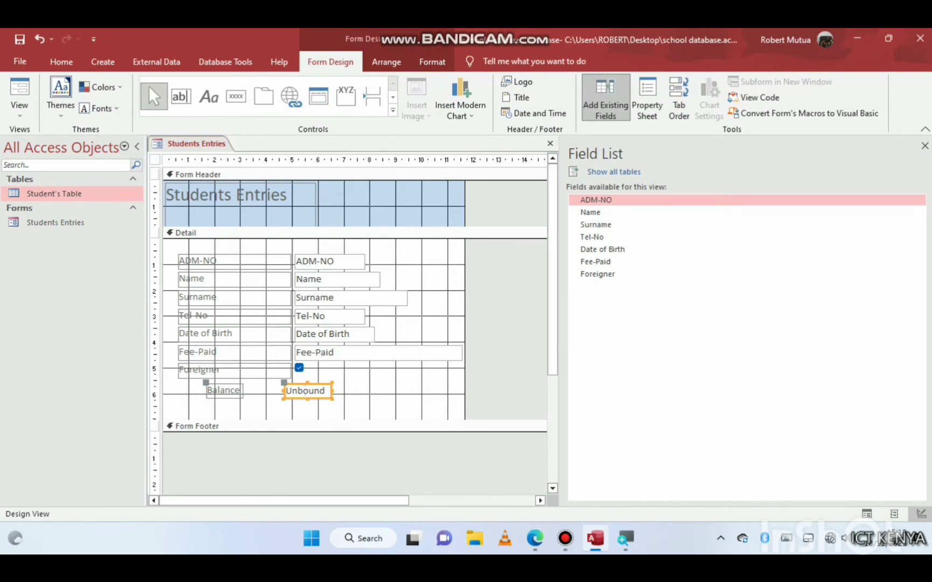
# Step: Close the Field List and select the unbound Balance text box (Text15)
pyautogui.click(335, 403)
pyautogui.click(328, 395)
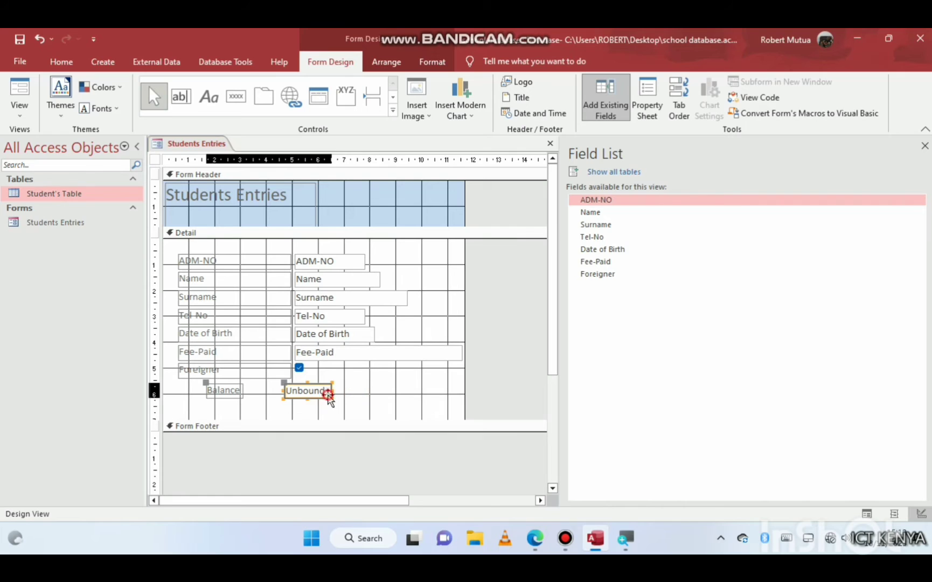
pyautogui.click(925, 146)
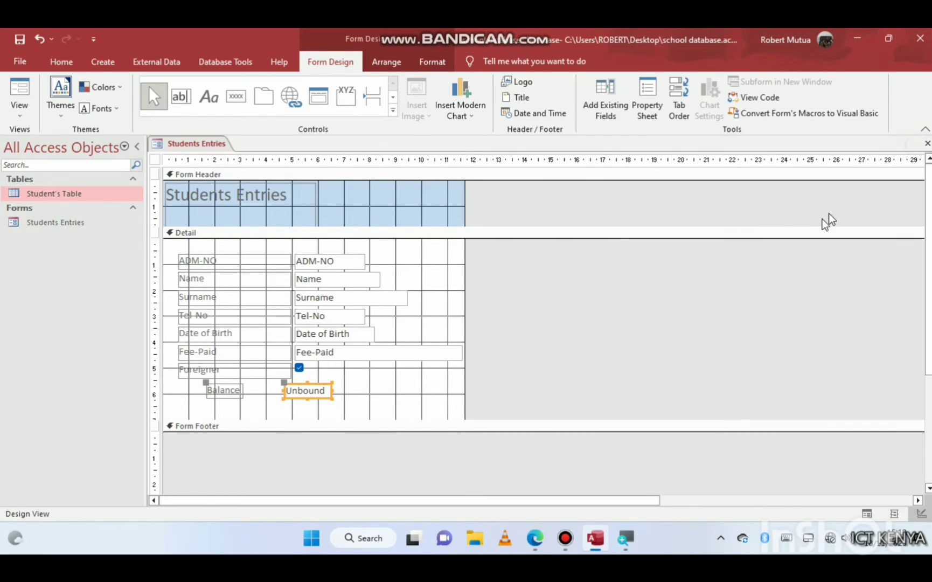
pyautogui.doubleClick(312, 396)
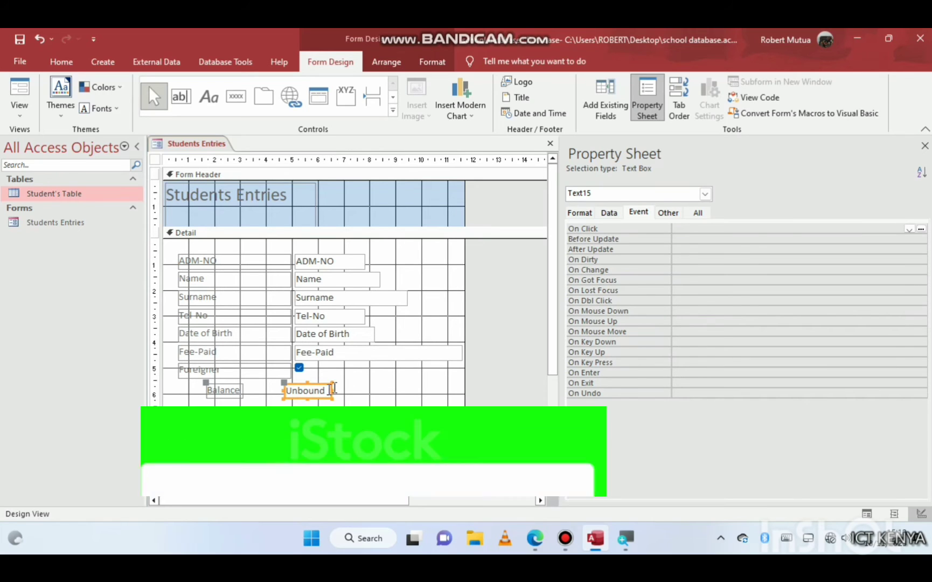
pyautogui.click(357, 381)
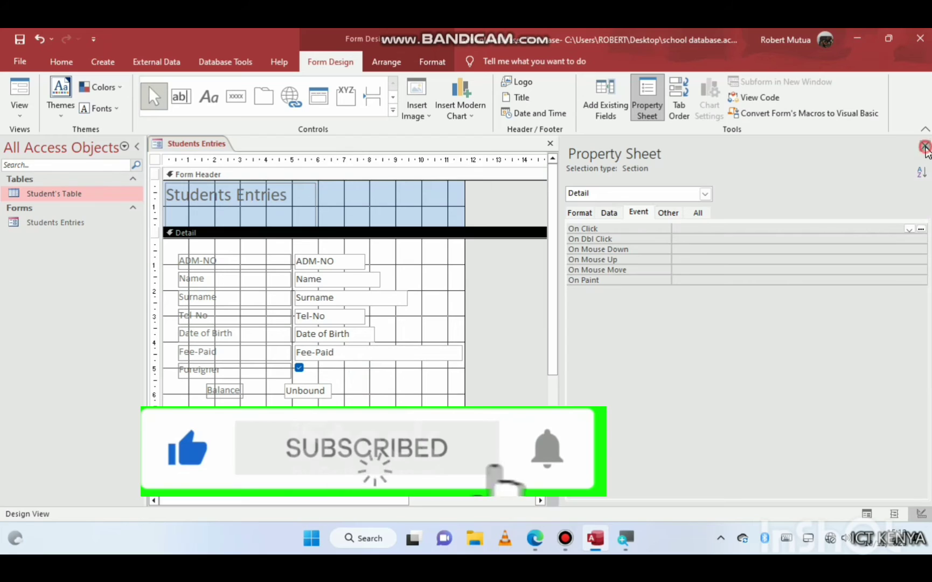
pyautogui.press('F4')
# Step: Show Text15's Property Sheet on the Data tab with the Control Source row selected
pyautogui.click(308, 392)
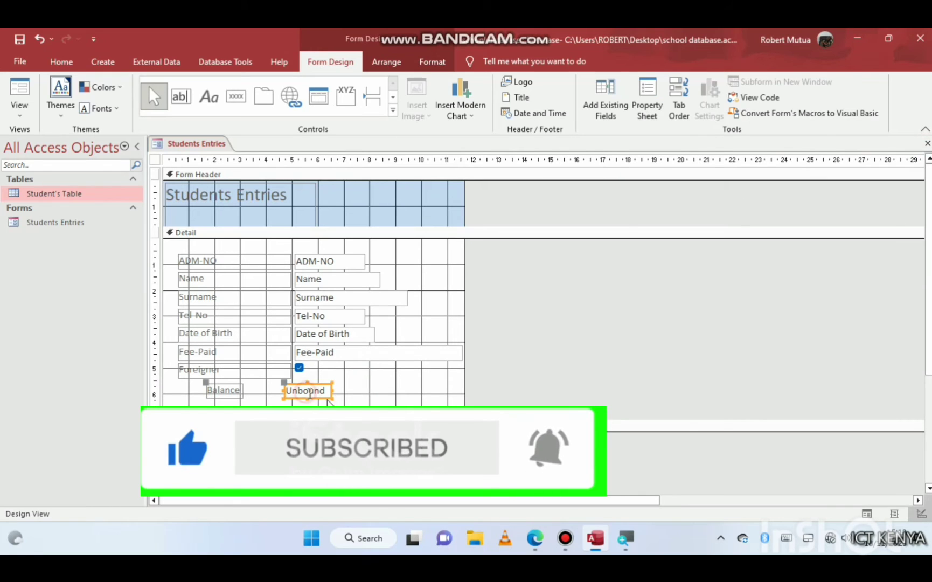
pyautogui.click(635, 111)
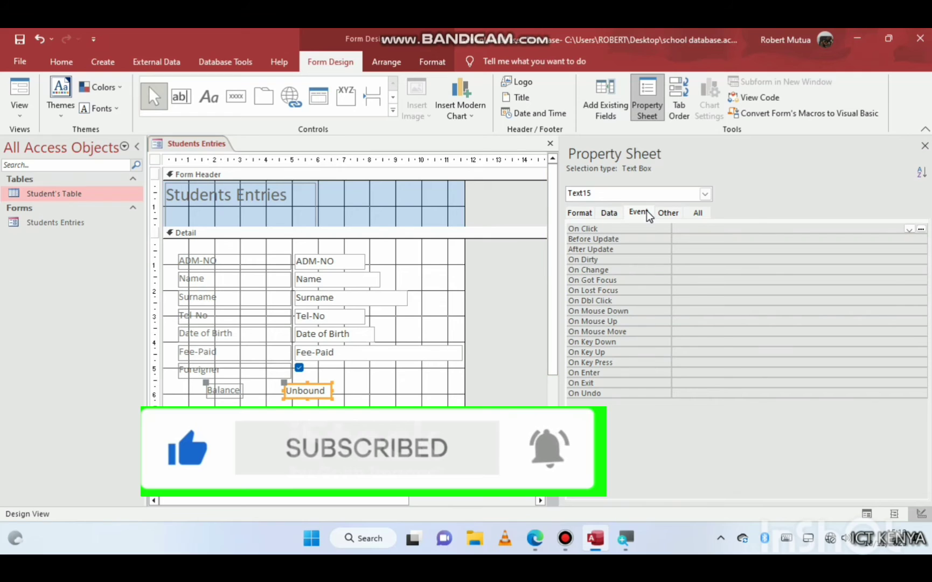
pyautogui.click(606, 214)
pyautogui.click(582, 213)
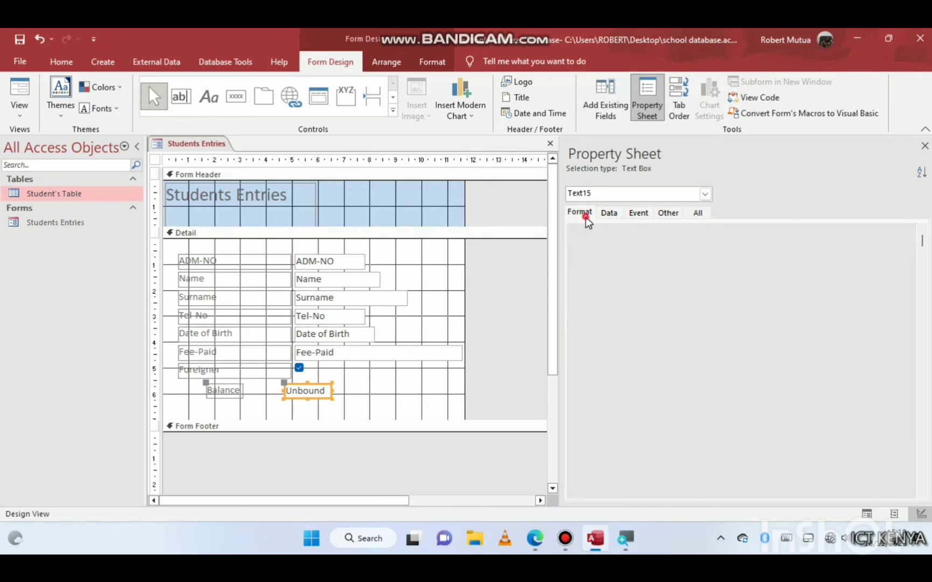
pyautogui.click(353, 401)
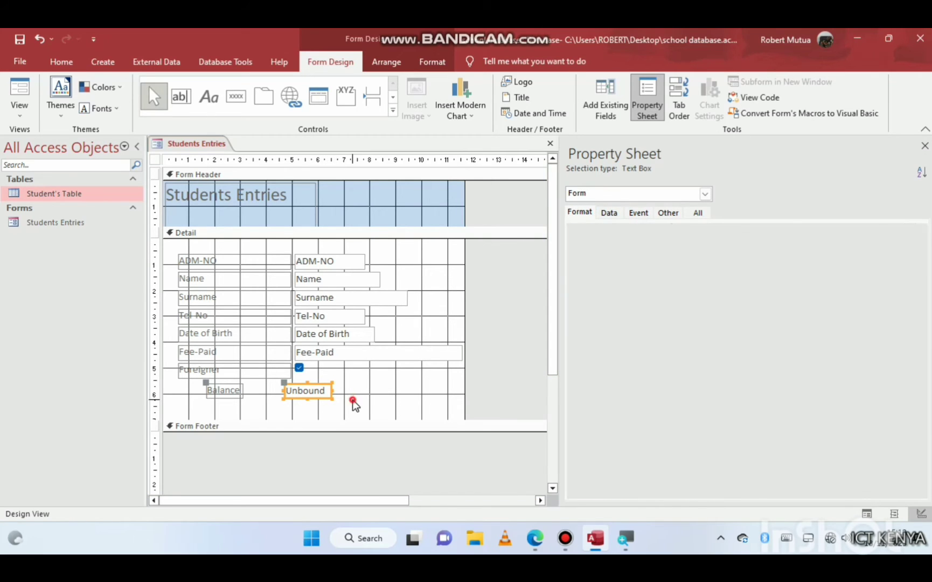
pyautogui.click(312, 391)
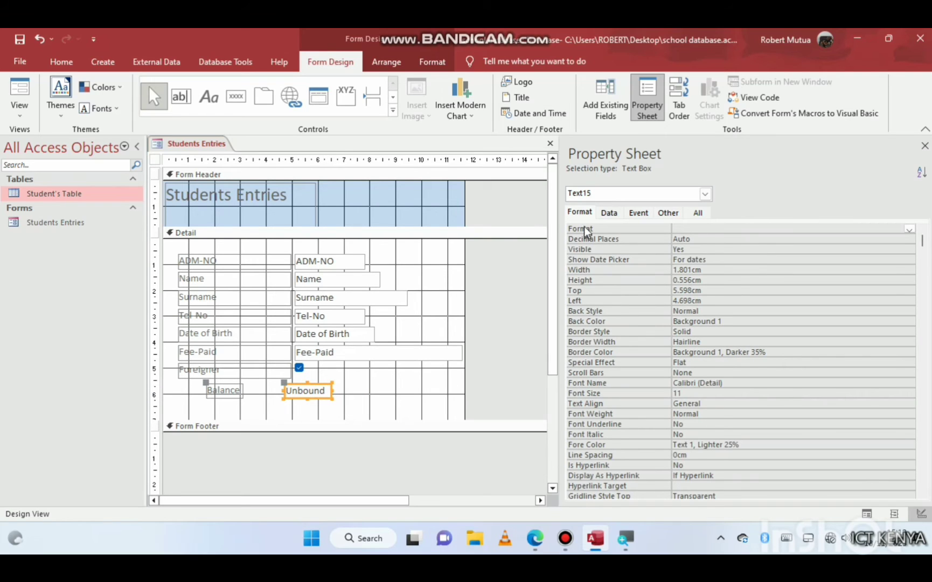
pyautogui.click(609, 213)
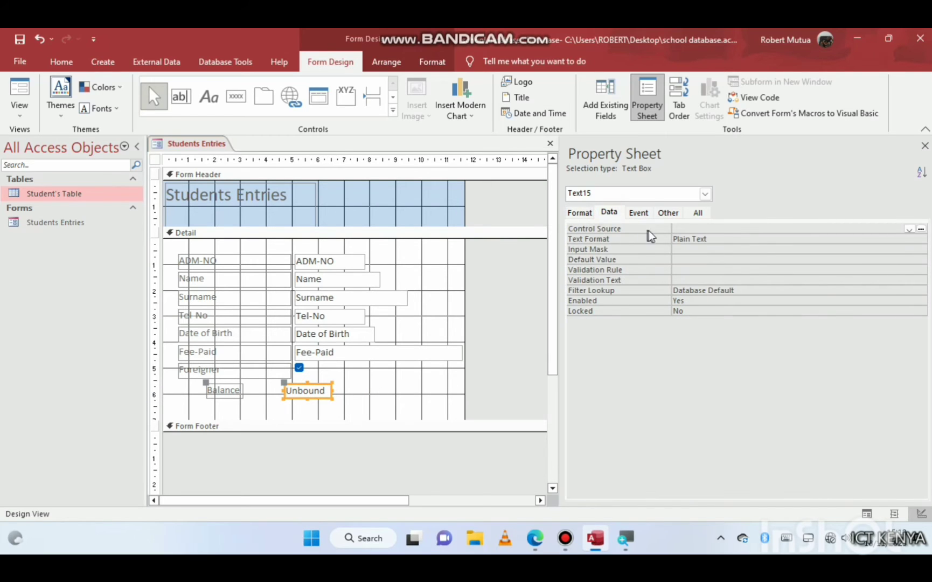
pyautogui.click(686, 230)
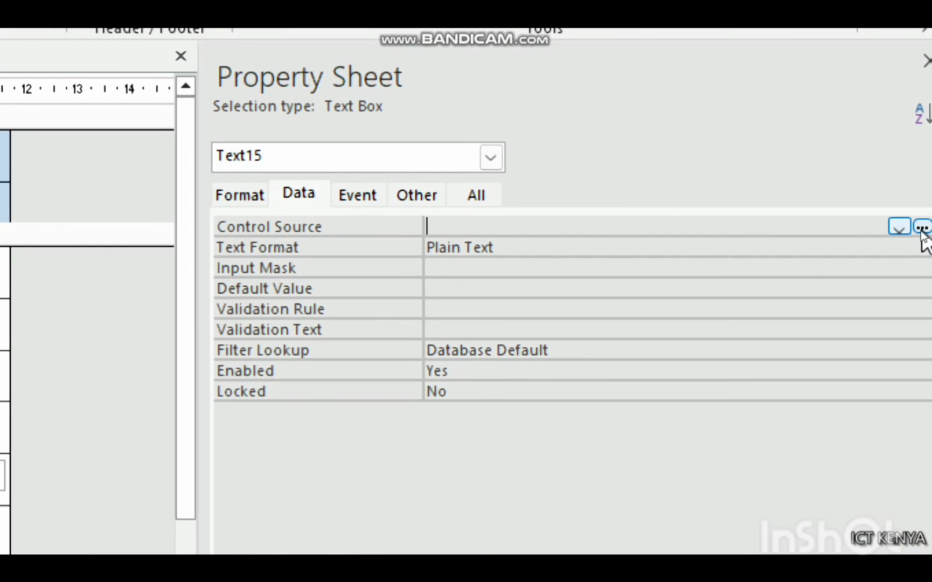
# Step: Set the Balance control source to =35000-[Fee-Paid] using the Expression Builder
pyautogui.click(921, 229)
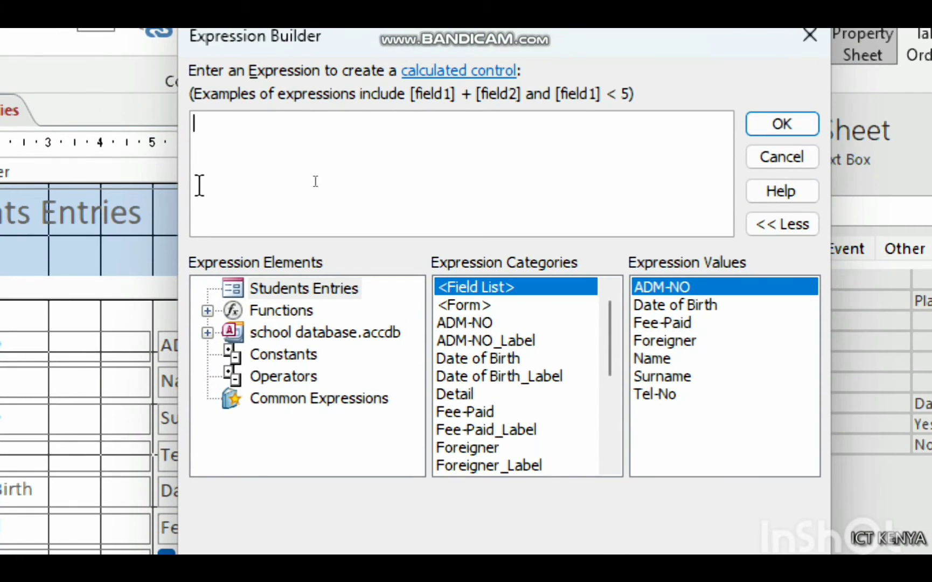
pyautogui.write('3')
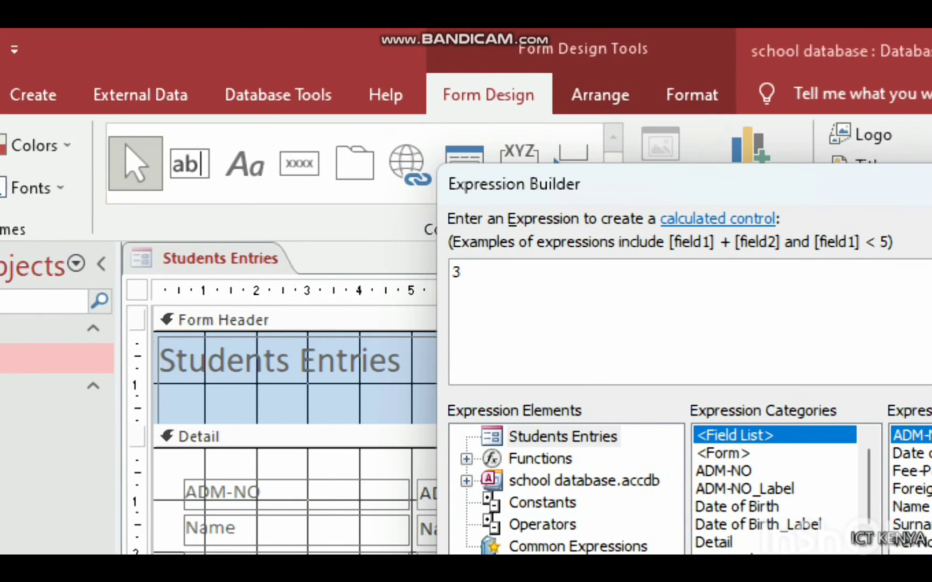
pyautogui.write('5000-')
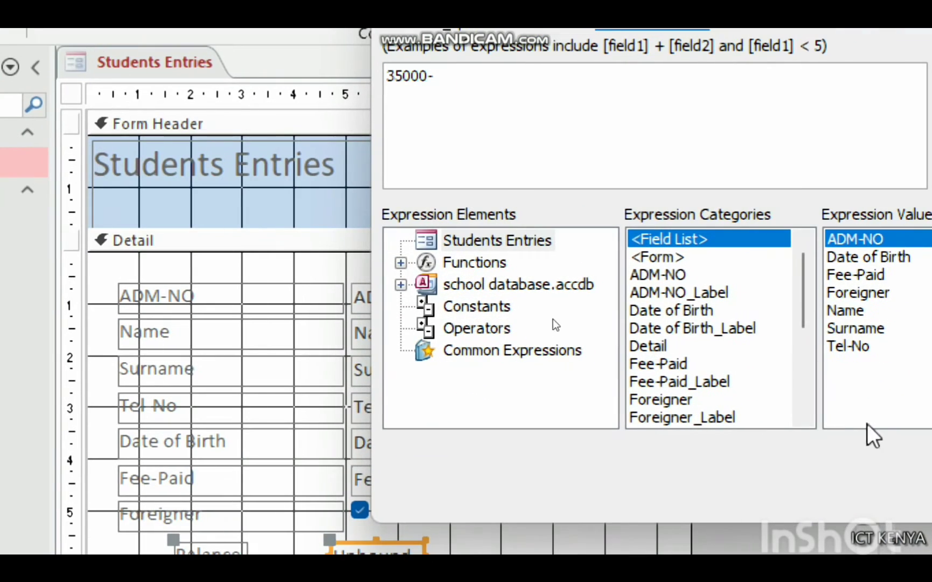
pyautogui.scroll(-2, 717, 386)
pyautogui.scroll(-1, 706, 373)
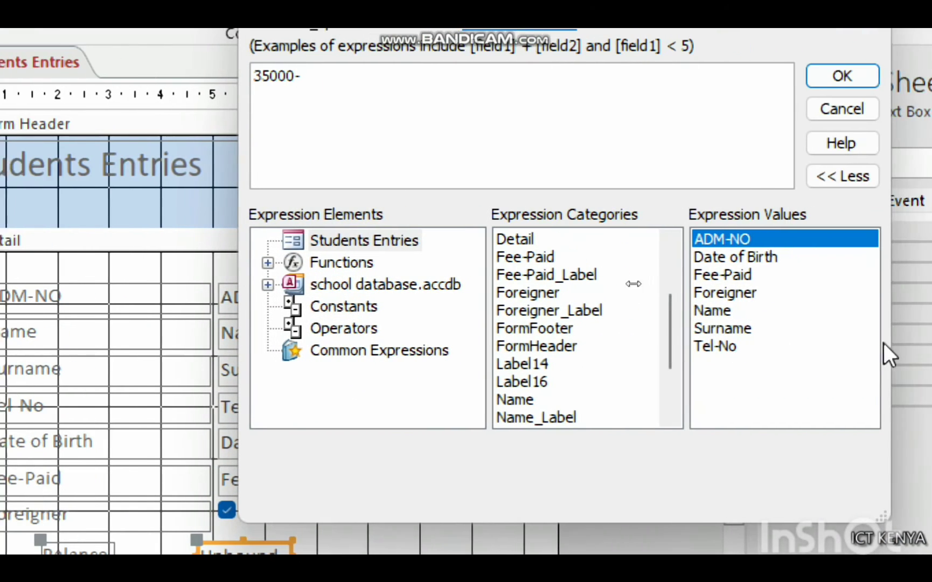
pyautogui.doubleClick(706, 275)
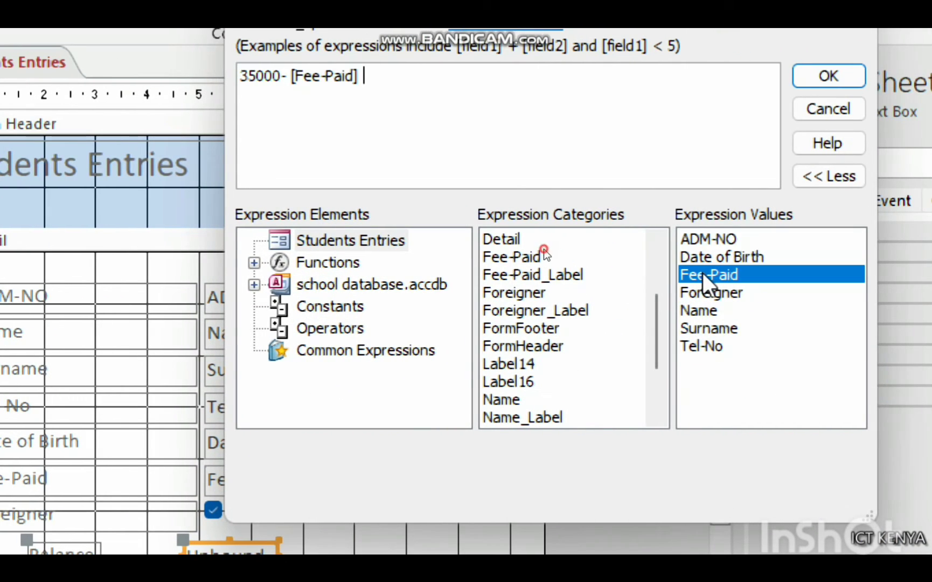
pyautogui.click(828, 76)
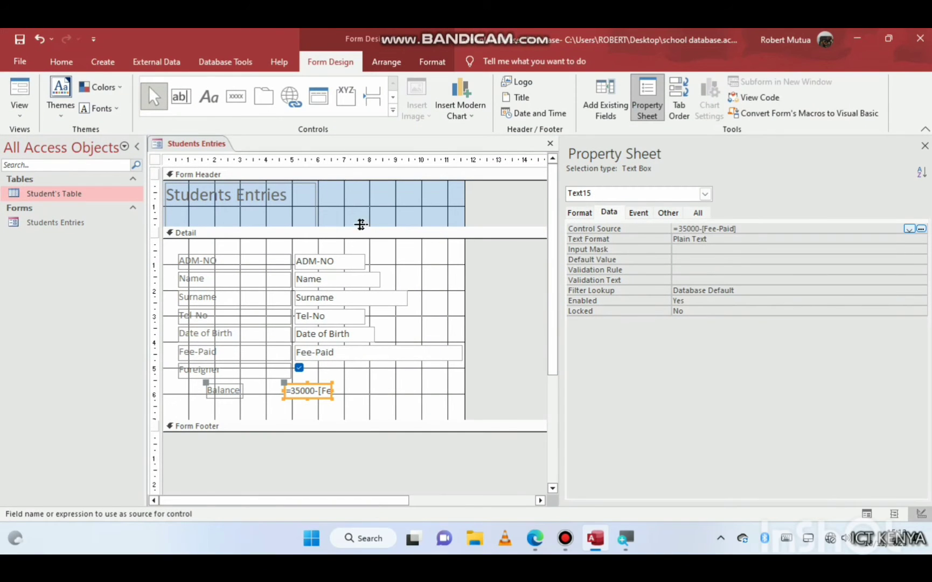
pyautogui.rightClick(167, 145)
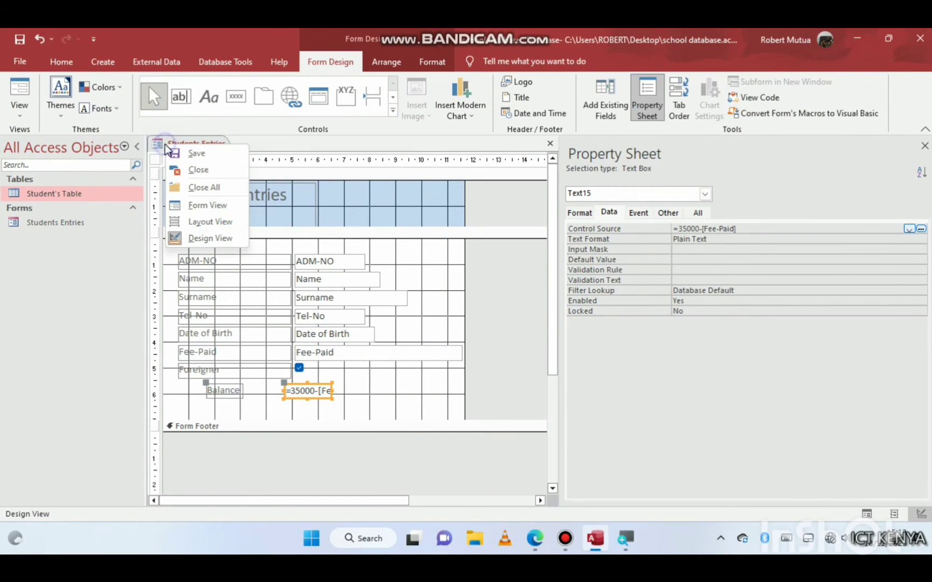
# Step: View Students Entries in Form View and step through records 1–7, checking each Balance (e.g. 8000)
pyautogui.click(196, 207)
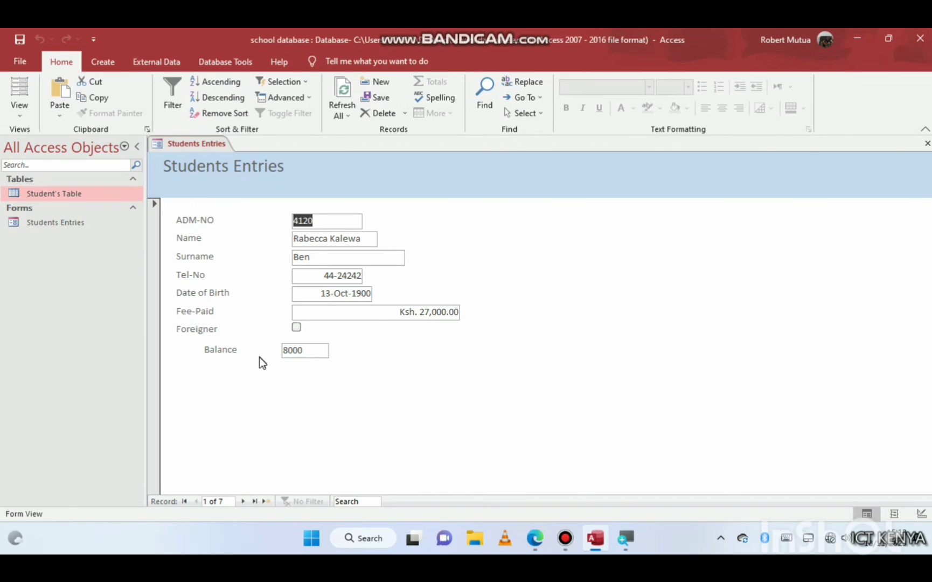
pyautogui.moveTo(306, 350); pyautogui.dragTo(285, 352)
pyautogui.click(242, 501)
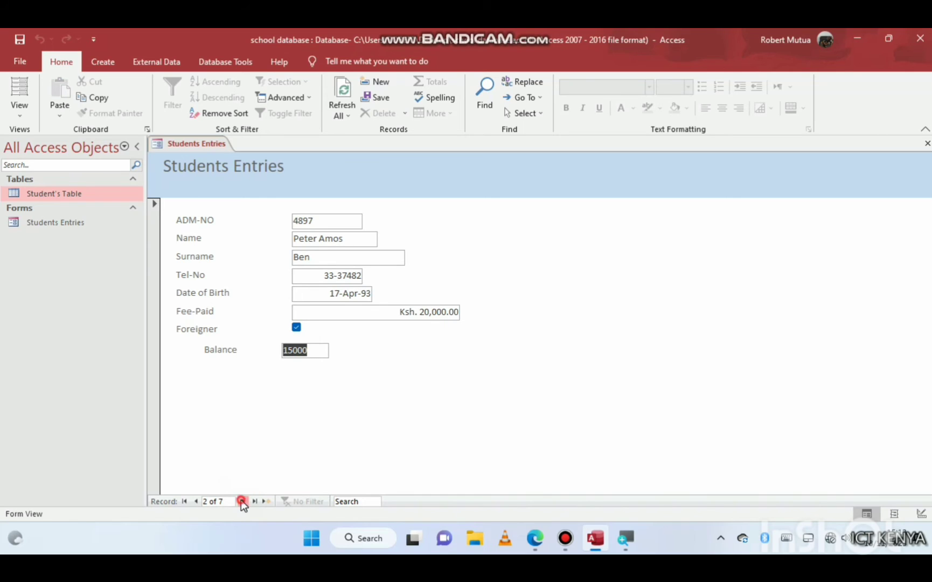
pyautogui.click(242, 500)
pyautogui.click(242, 501)
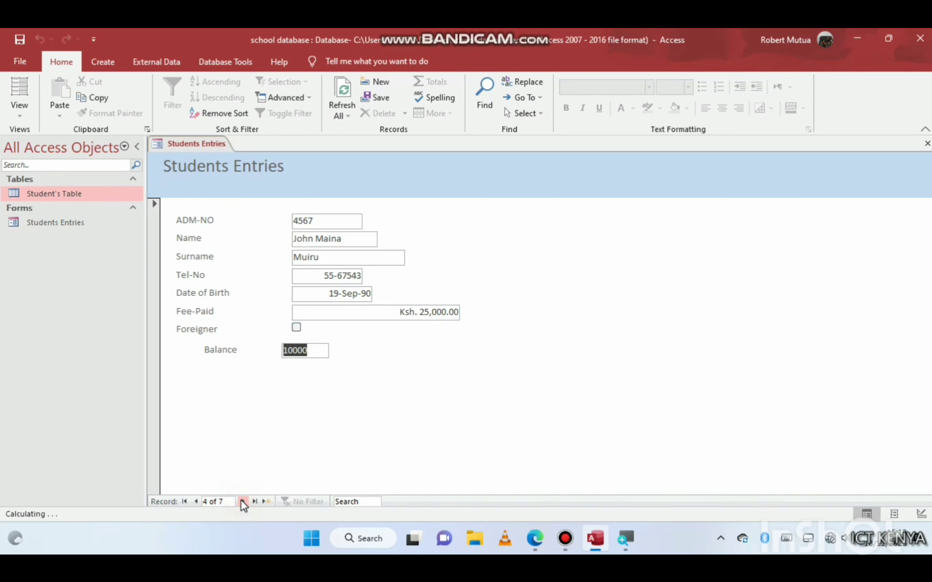
pyautogui.click(242, 500)
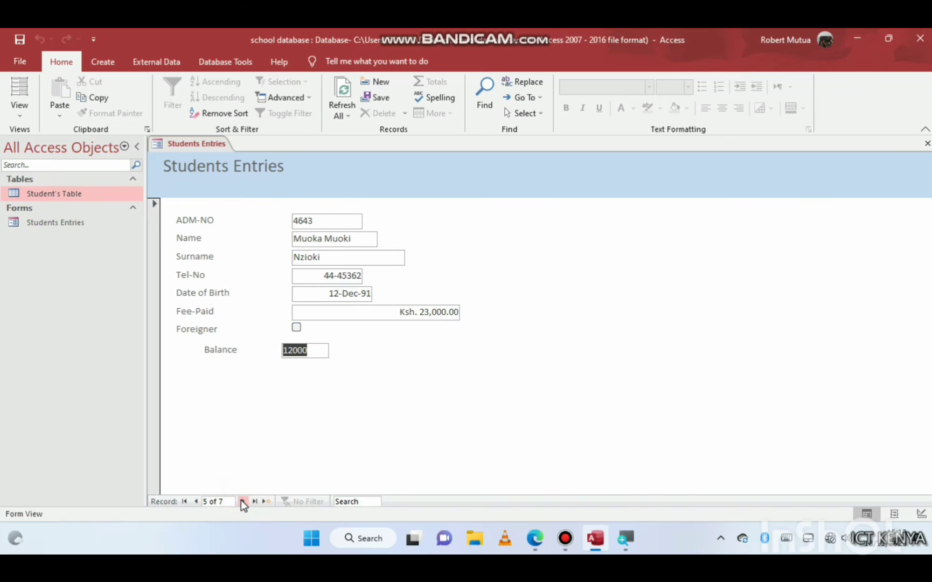
pyautogui.click(242, 501)
pyautogui.click(242, 501)
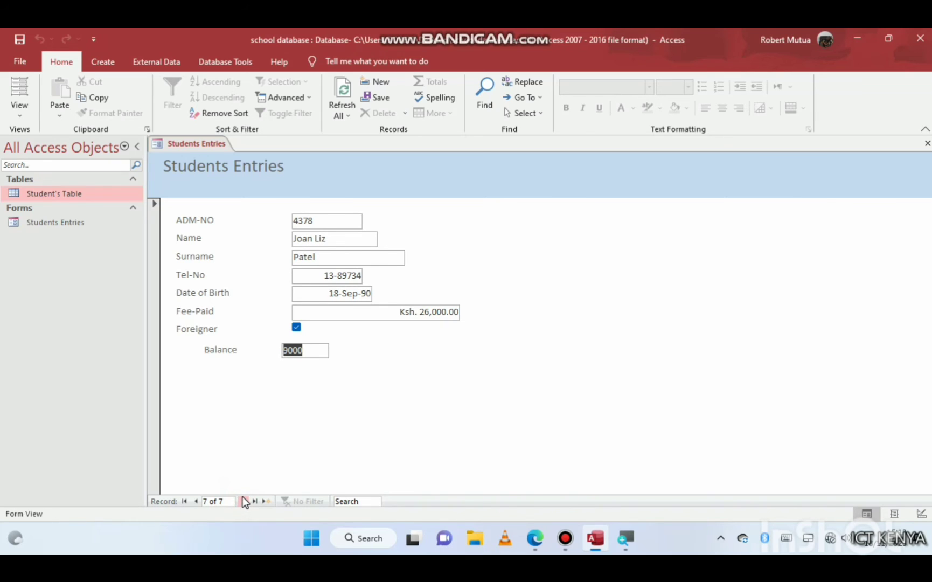
pyautogui.rightClick(221, 145)
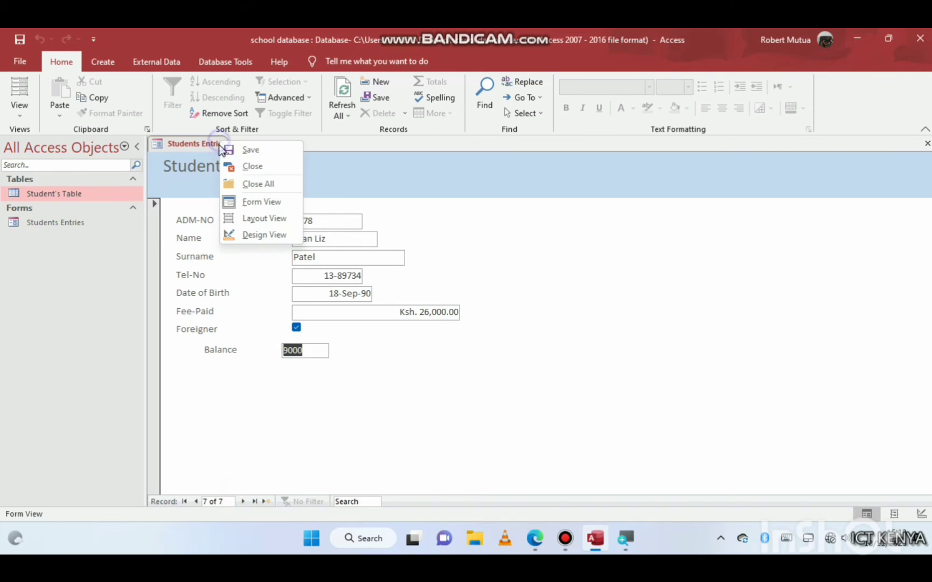
# Step: Back in Design View, widen the Balance label to the left
pyautogui.click(256, 233)
pyautogui.click(231, 391)
pyautogui.moveTo(205, 391); pyautogui.dragTo(179, 389)
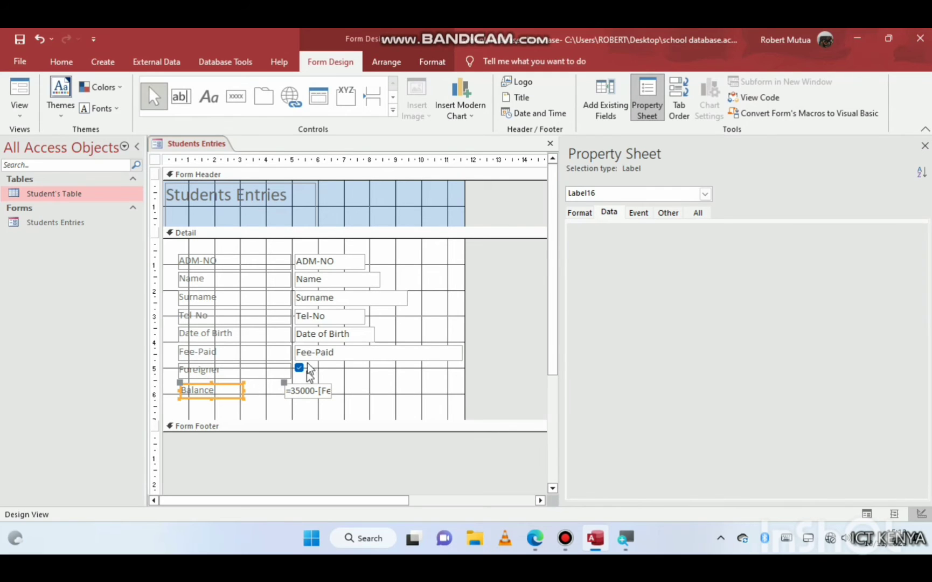
# Step: Set the photo from the Desktop folder as the form's background picture
pyautogui.rightClick(210, 146)
pyautogui.click(237, 208)
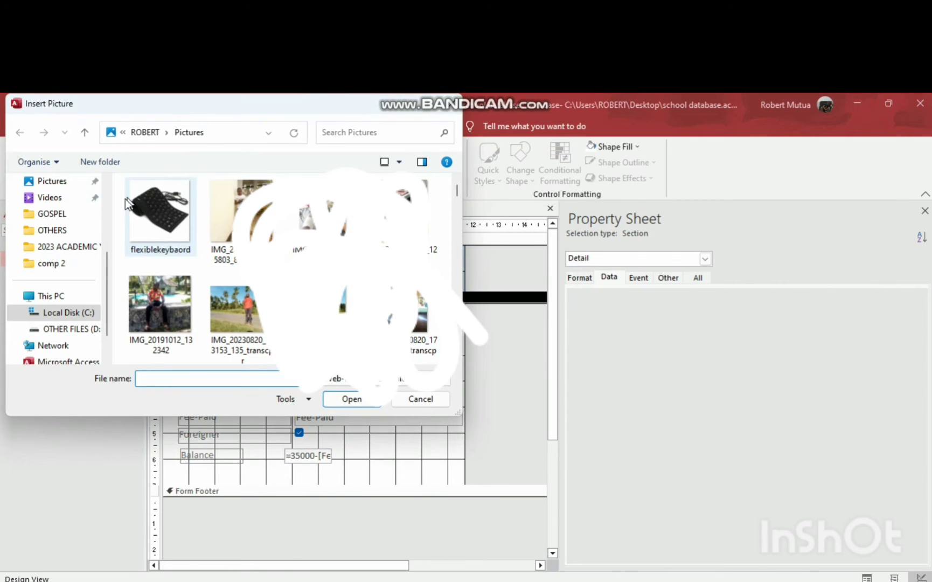
pyautogui.click(81, 201)
pyautogui.scroll(3, 61, 214)
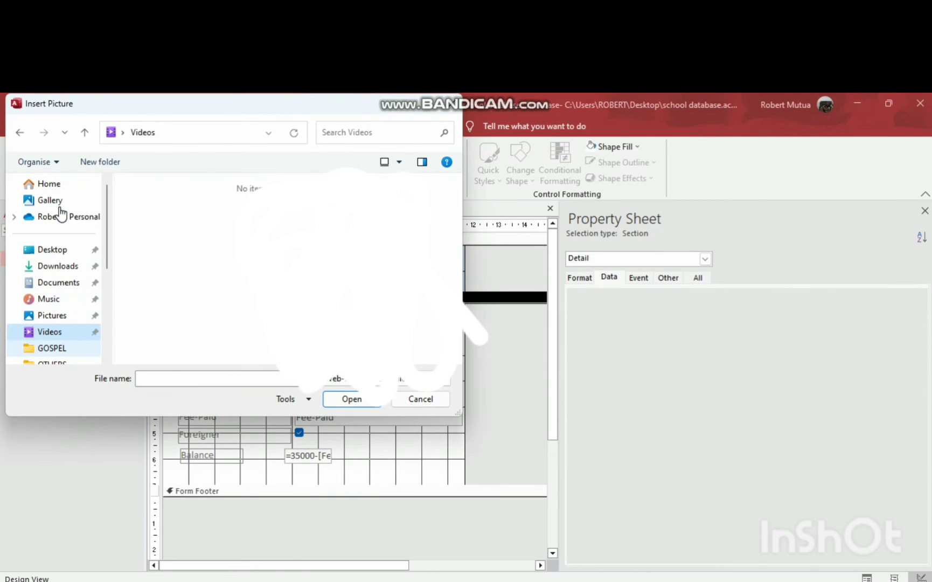
pyautogui.click(54, 186)
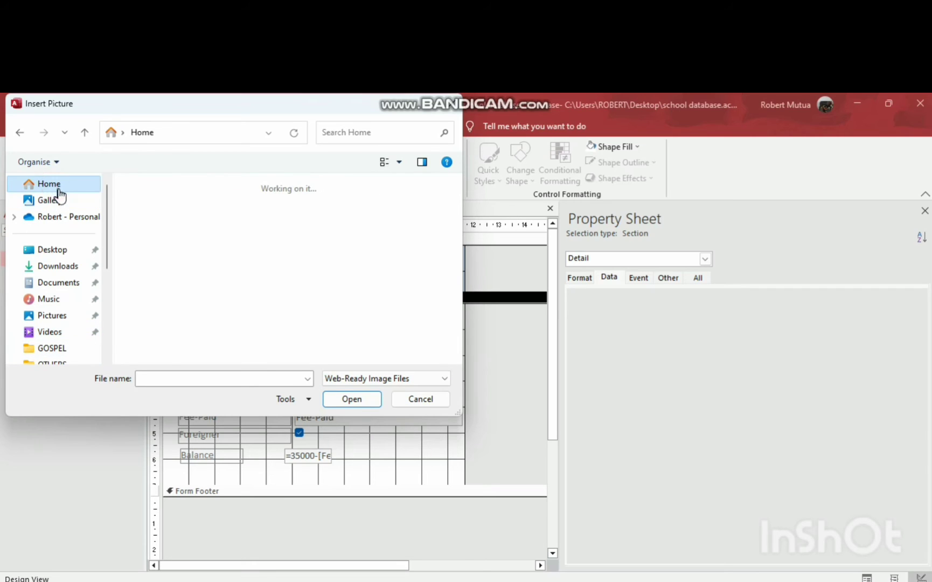
pyautogui.doubleClick(171, 231)
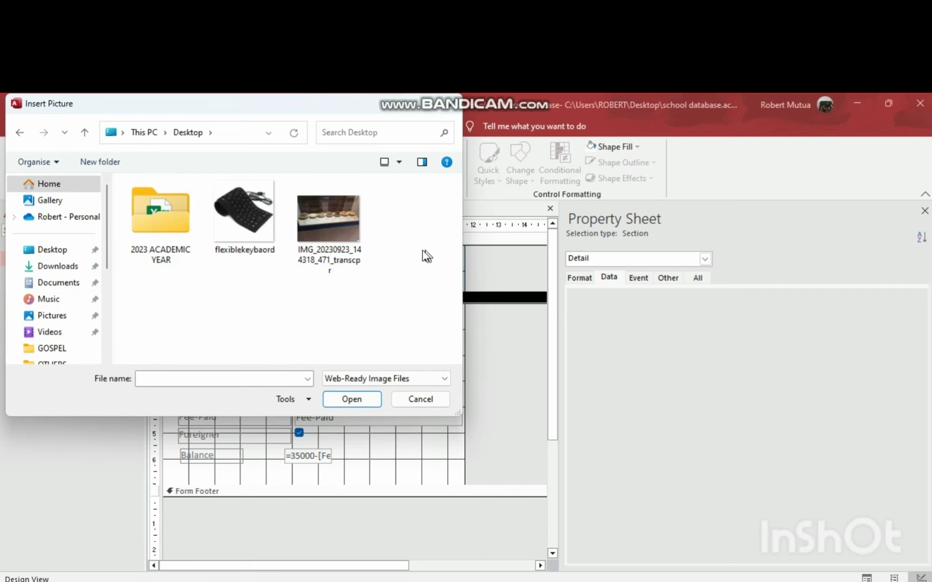
pyautogui.click(331, 230)
pyautogui.click(352, 399)
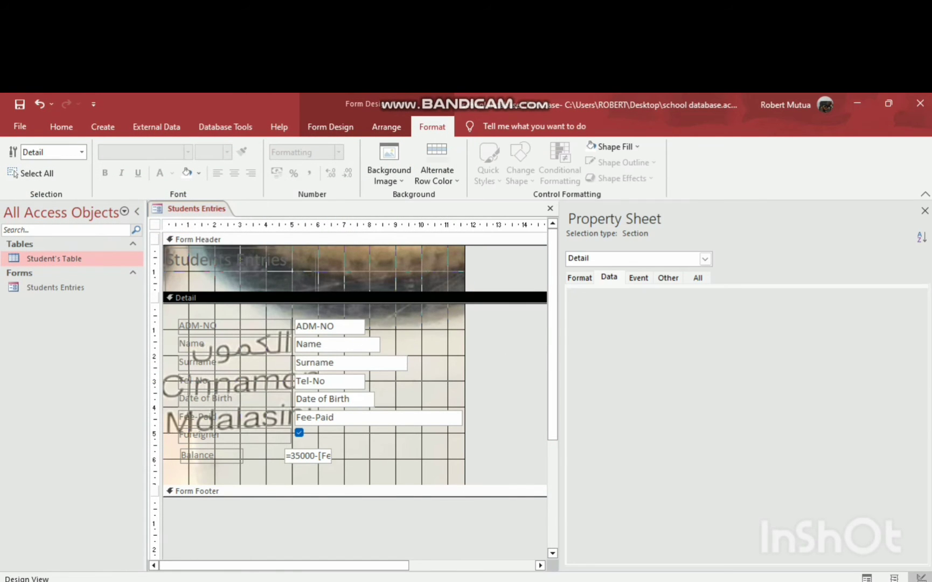
pyautogui.click(528, 580)
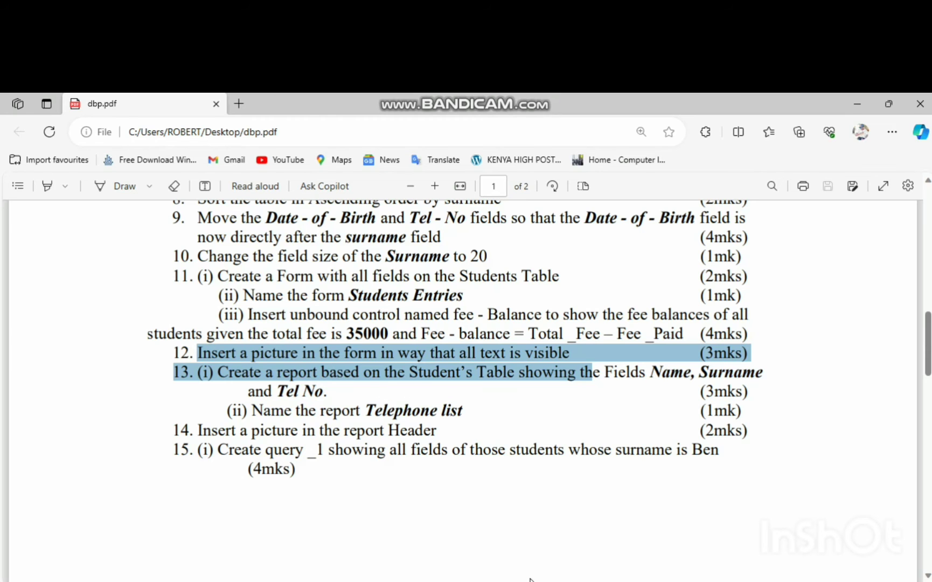
pyautogui.click(528, 580)
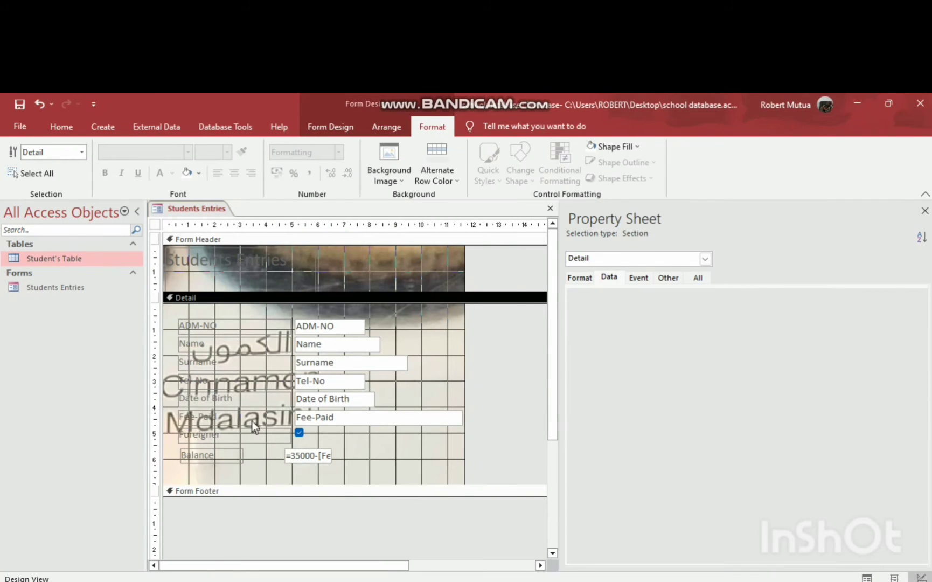
# Step: Select the eight field labels, ADM-NO through Balance, together
pyautogui.click(202, 329)
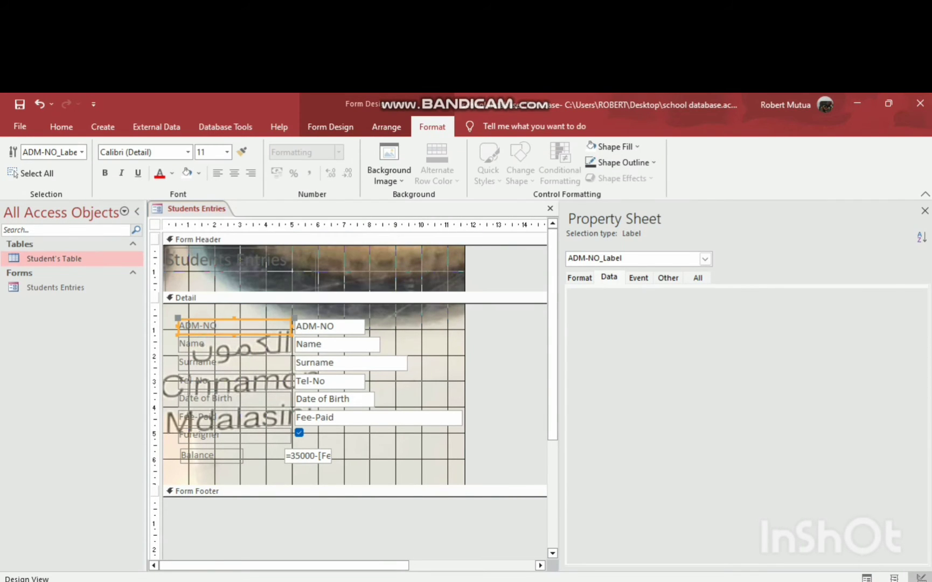
pyautogui.keyDown('shift'); pyautogui.click(204, 342); pyautogui.keyUp('shift')
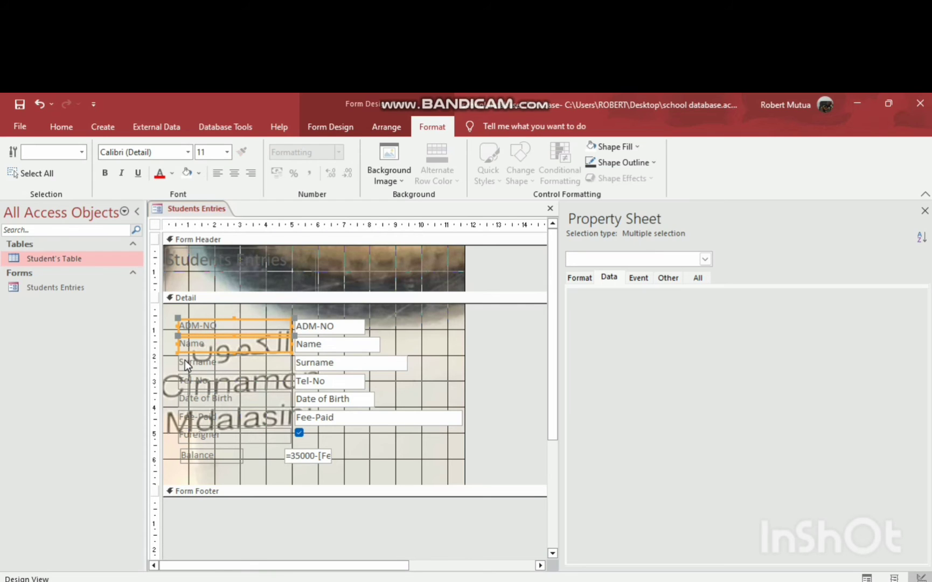
pyautogui.keyDown('shift'); pyautogui.click(190, 363); pyautogui.keyUp('shift')
pyautogui.keyDown('shift'); pyautogui.click(194, 386); pyautogui.keyUp('shift')
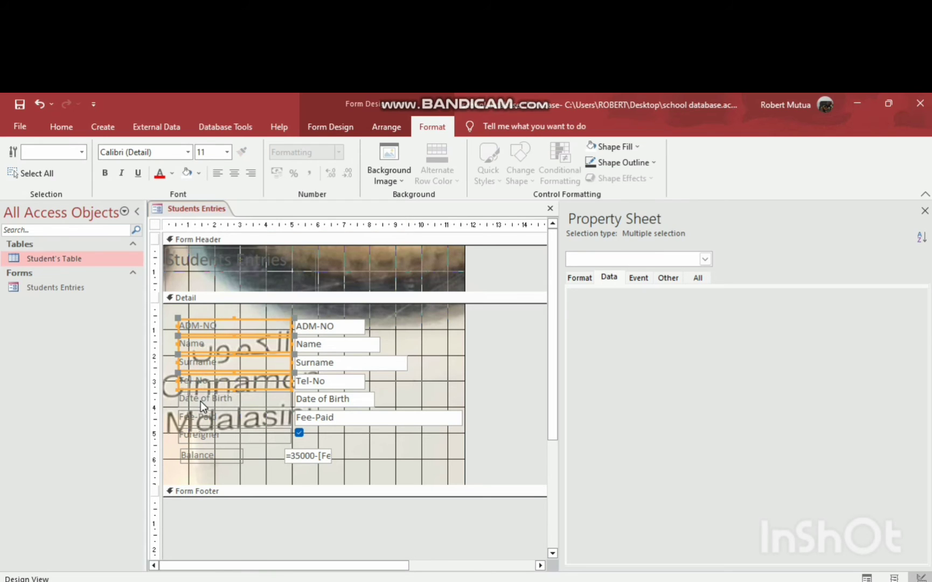
pyautogui.keyDown('shift'); pyautogui.click(200, 400); pyautogui.keyUp('shift')
pyautogui.keyDown('shift'); pyautogui.click(200, 414); pyautogui.keyUp('shift')
pyautogui.keyDown('shift'); pyautogui.click(198, 434); pyautogui.keyUp('shift')
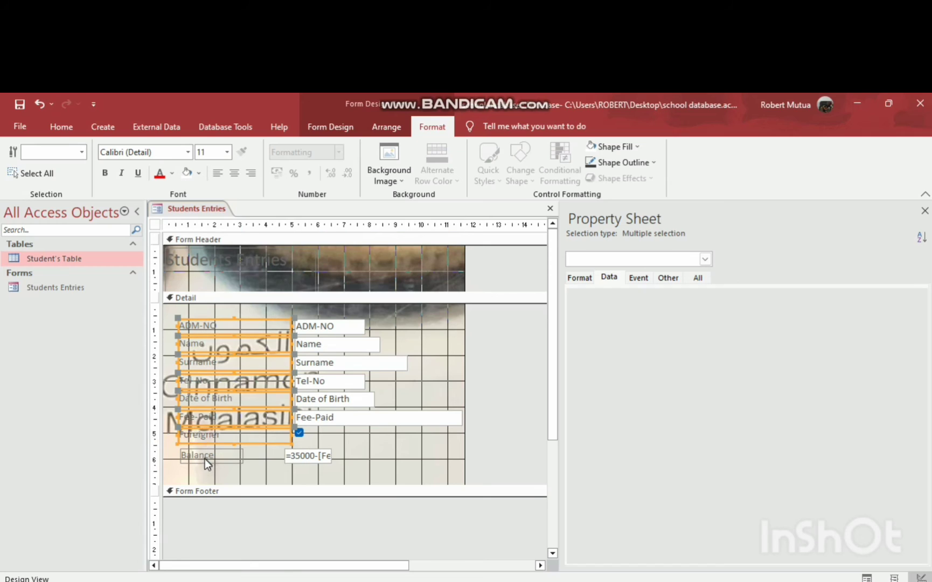
pyautogui.keyDown('shift'); pyautogui.click(205, 459); pyautogui.keyUp('shift')
# Step: Format the selected labels bold, red and underlined at font size 16
pyautogui.click(105, 174)
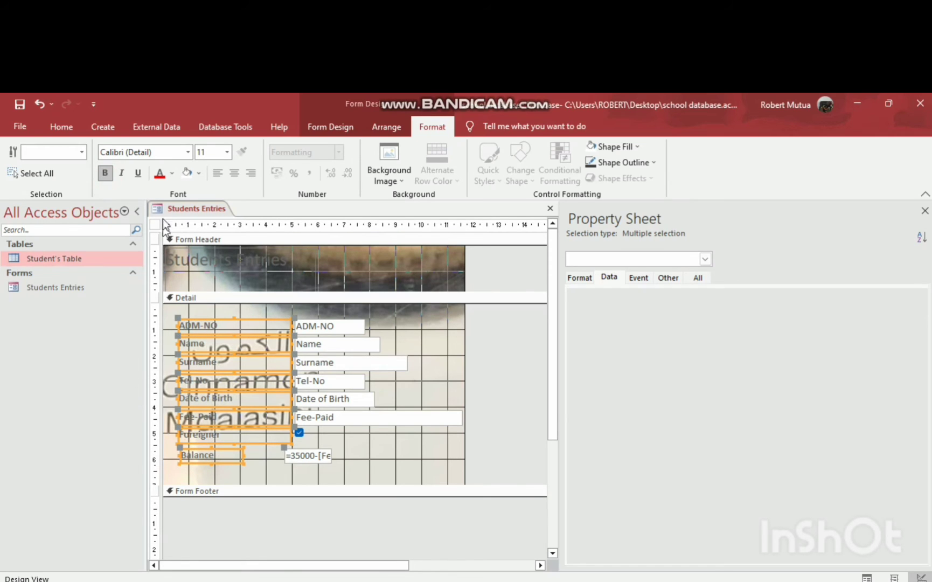
pyautogui.click(157, 180)
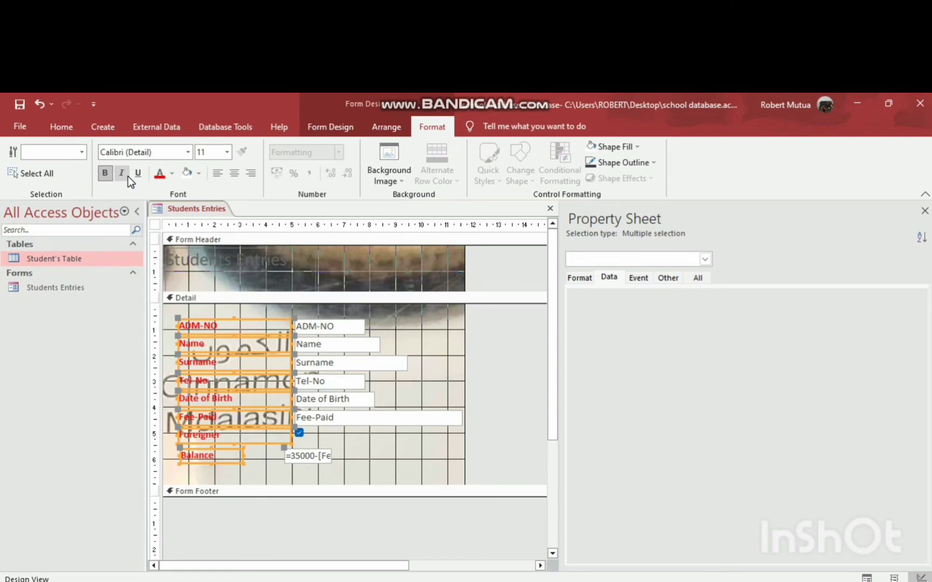
pyautogui.click(135, 177)
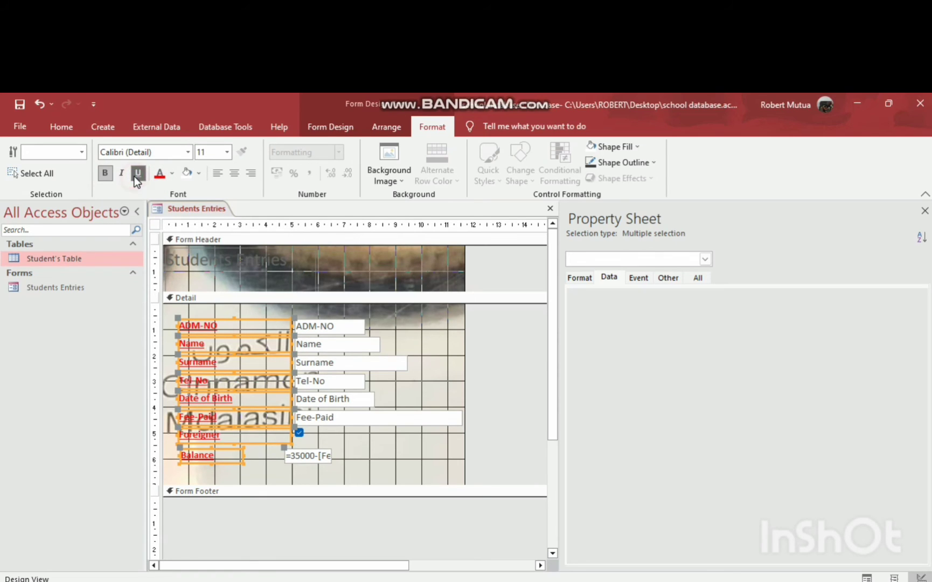
pyautogui.click(226, 152)
pyautogui.click(216, 268)
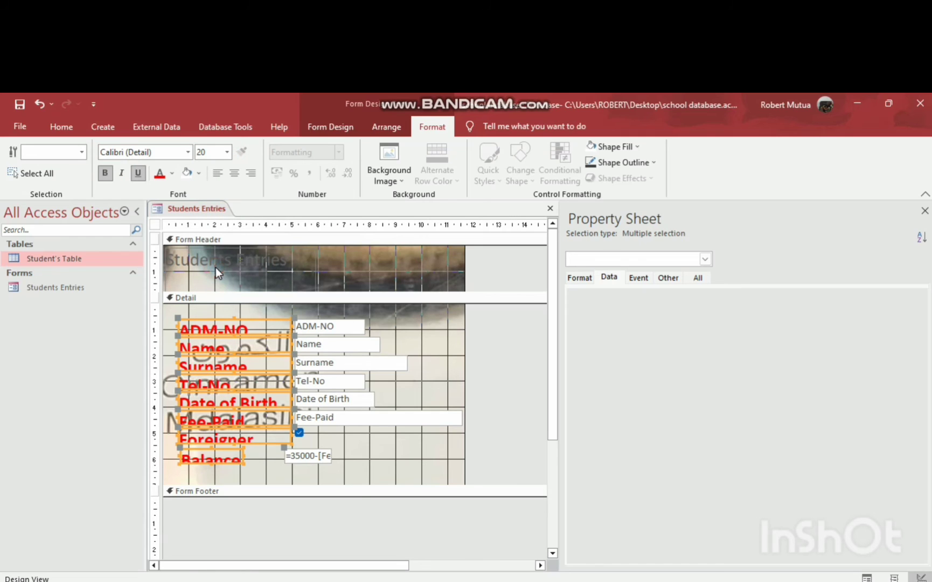
pyautogui.click(227, 152)
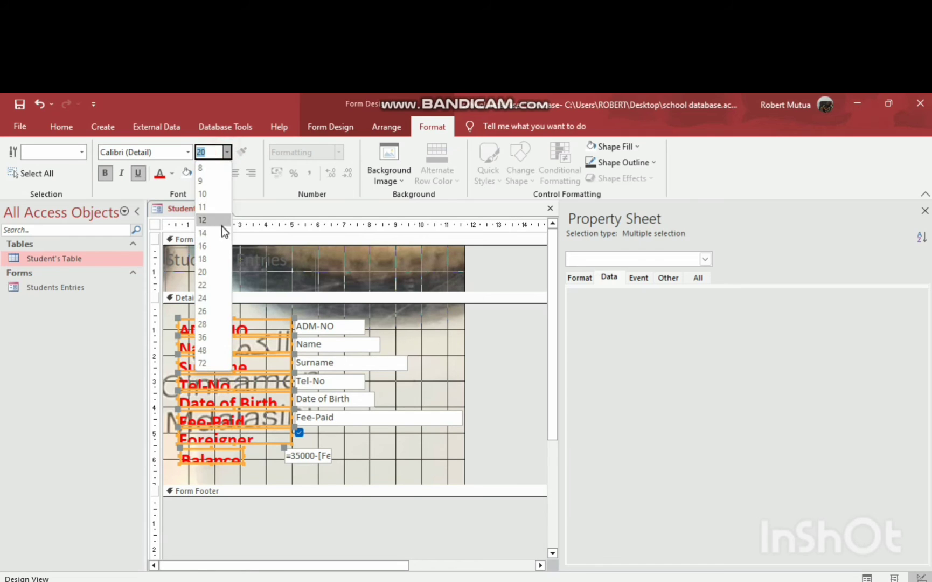
pyautogui.click(217, 247)
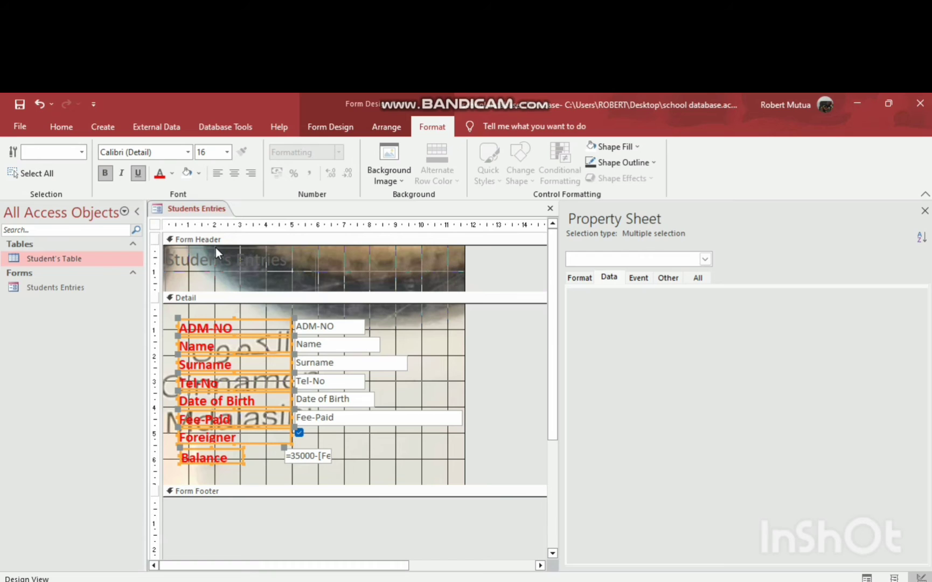
# Step: Deselect the labels and show the form's records in Form View
pyautogui.click(399, 461)
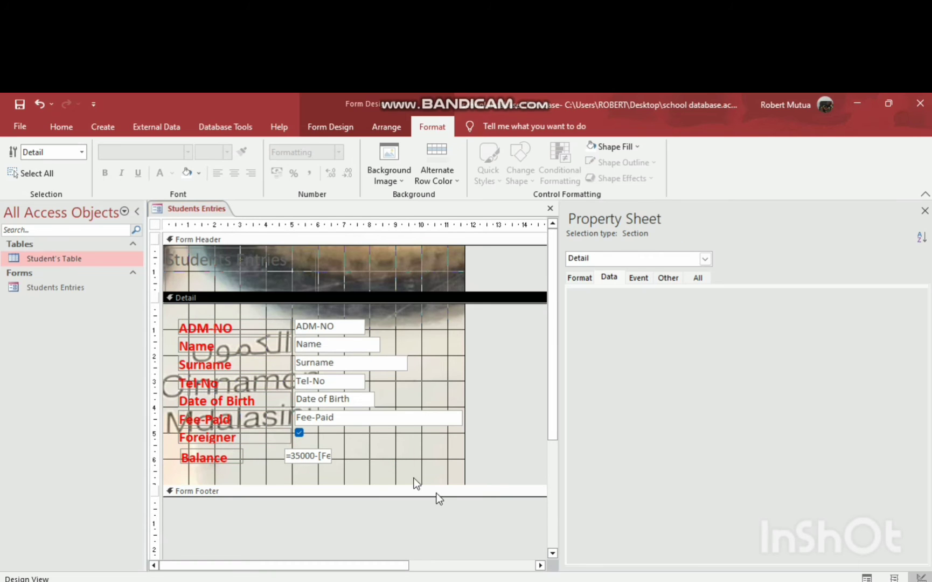
pyautogui.rightClick(209, 209)
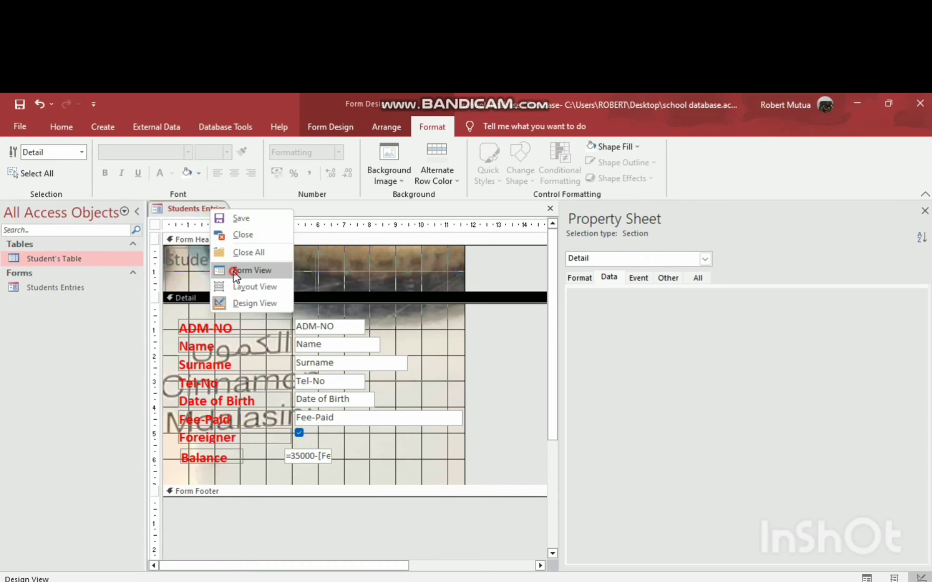
pyautogui.click(251, 268)
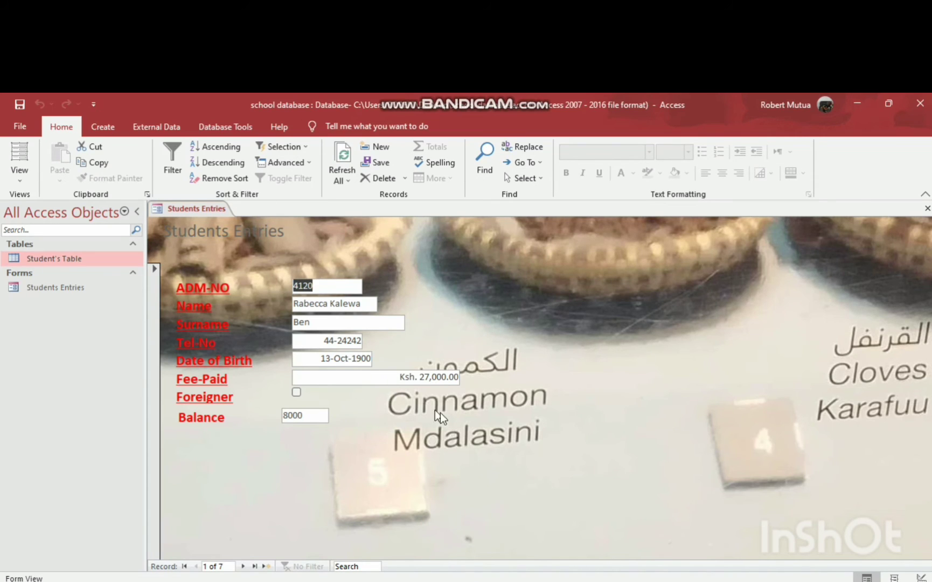
# Step: In the question paper, highlight task 13's report instructions and the report name Telephone list
pyautogui.hotkey('alt', 'Tab')
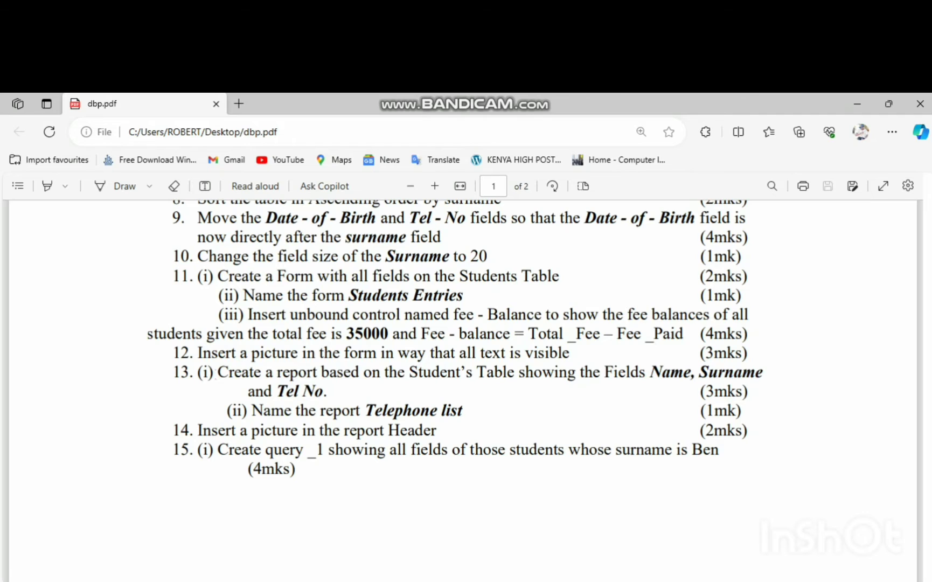
pyautogui.moveTo(215, 371); pyautogui.dragTo(659, 375)
pyautogui.click(717, 369)
pyautogui.moveTo(469, 409); pyautogui.dragTo(387, 411)
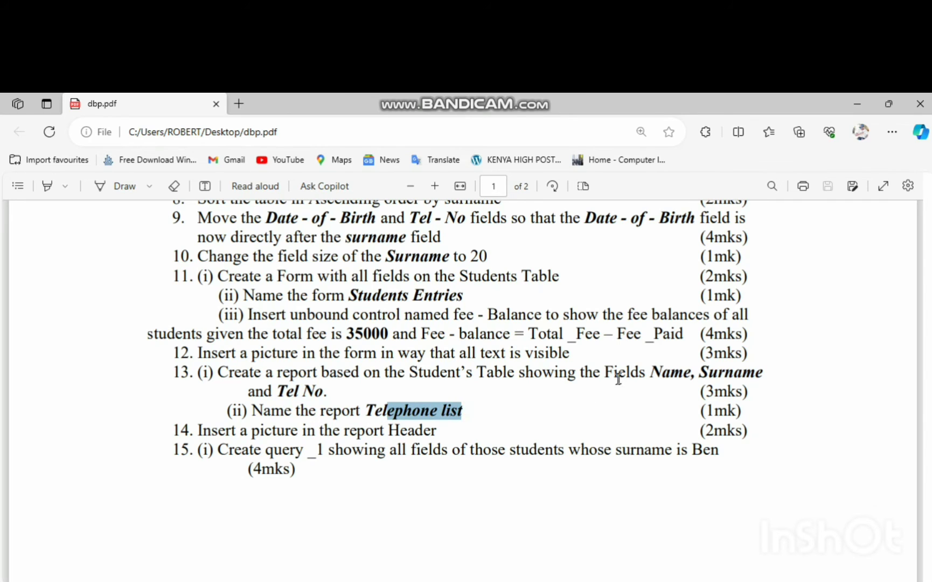
pyautogui.click(653, 373)
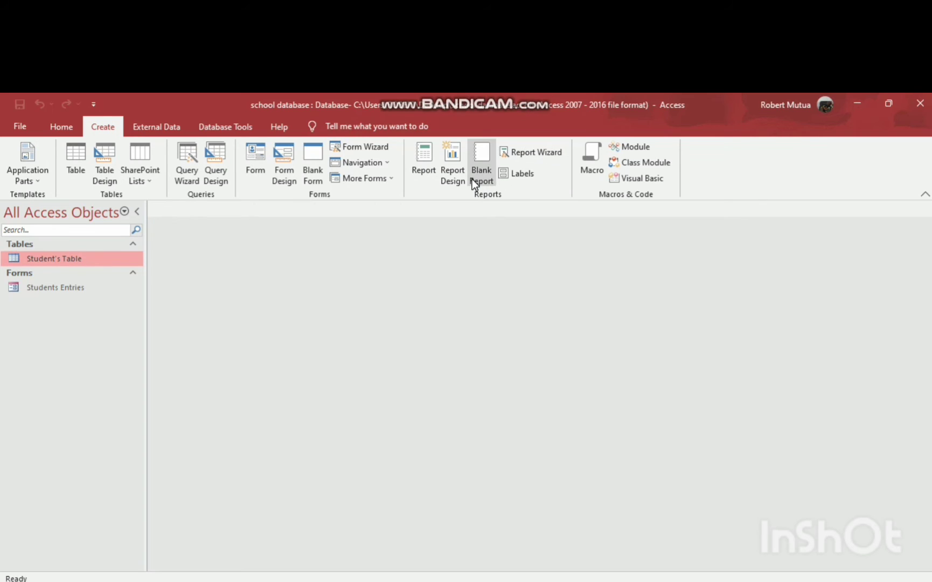
# Step: Start the Report Wizard and add the Name, Surname and Tel-No fields
pyautogui.click(527, 152)
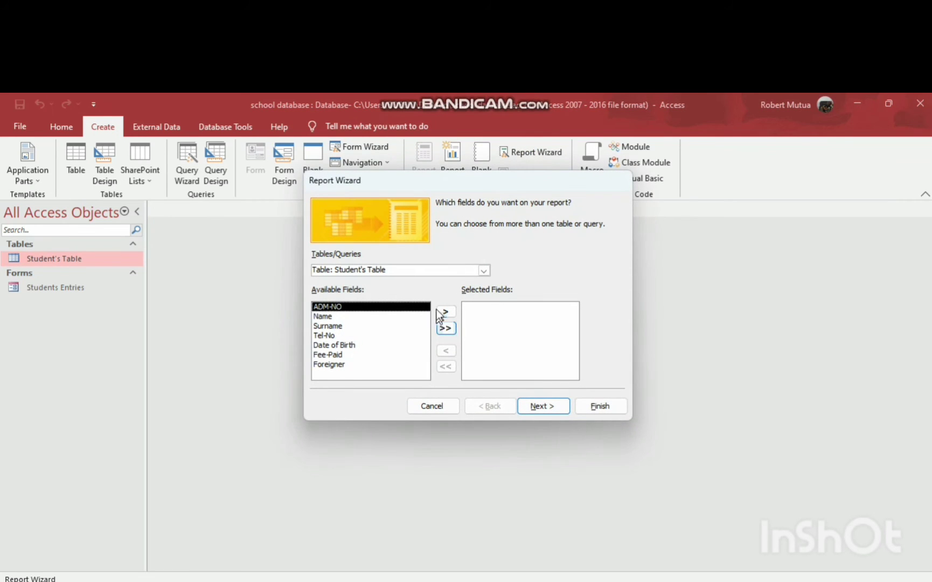
pyautogui.click(322, 317)
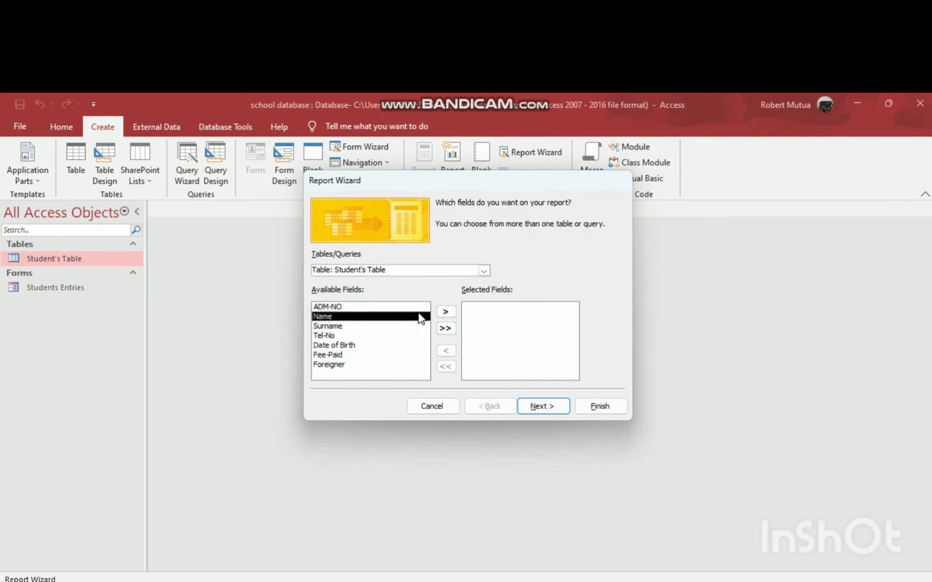
pyautogui.click(445, 311)
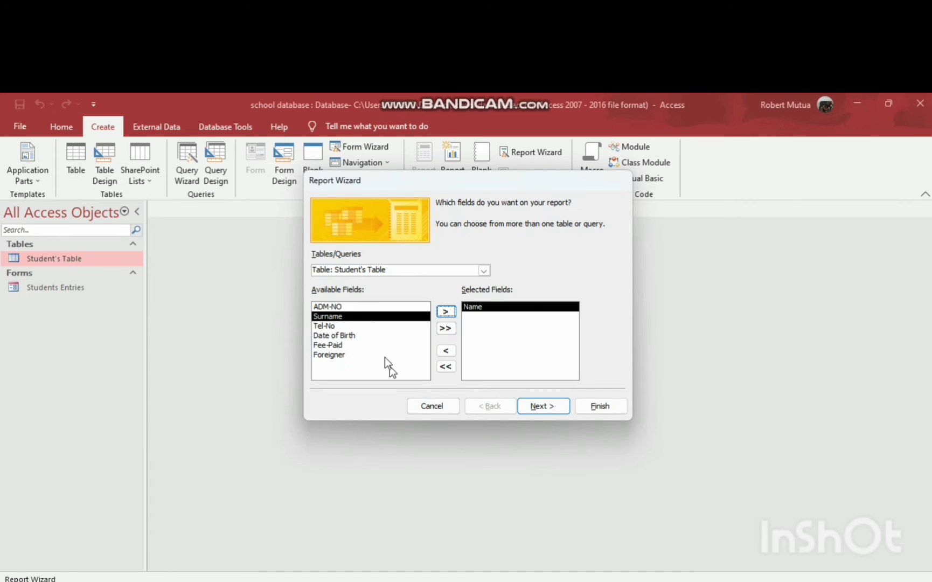
pyautogui.click(443, 311)
pyautogui.click(443, 310)
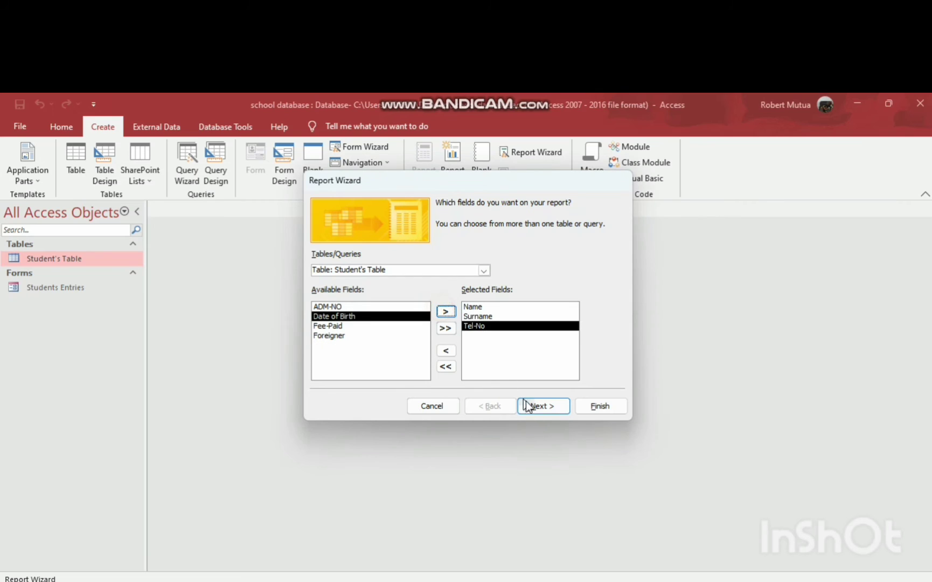
# Step: Keep default grouping, sorting and tabular layout, title the report Telephone List, and finish
pyautogui.click(532, 406)
pyautogui.click(538, 409)
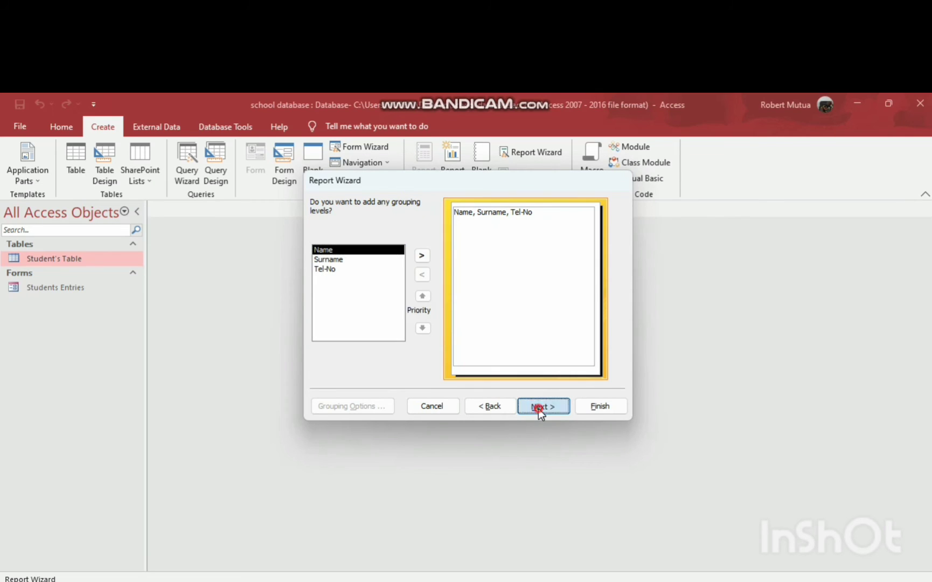
pyautogui.click(538, 408)
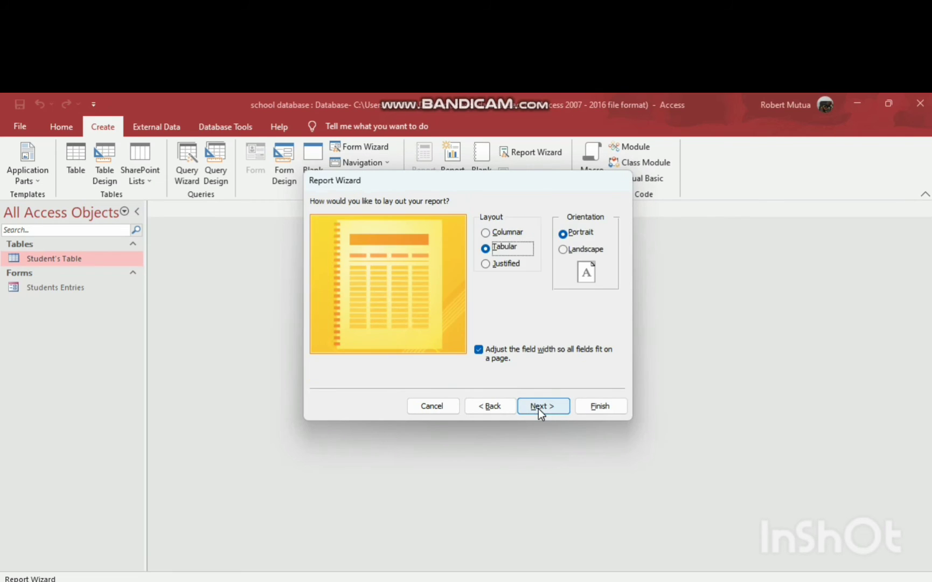
pyautogui.click(539, 408)
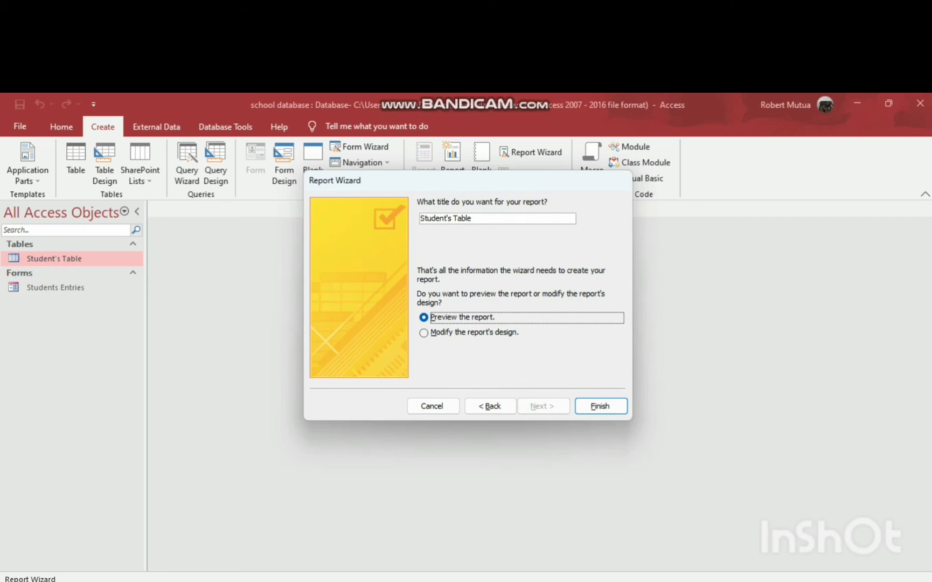
pyautogui.hotkey('alt', 'Tab')
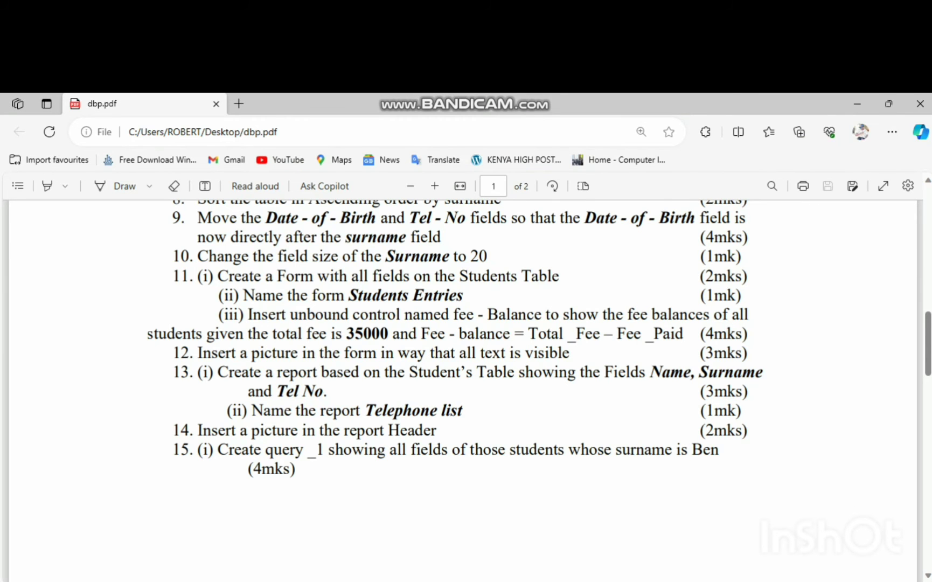
pyautogui.hotkey('alt', 'Tab')
pyautogui.moveTo(495, 218); pyautogui.dragTo(420, 218)
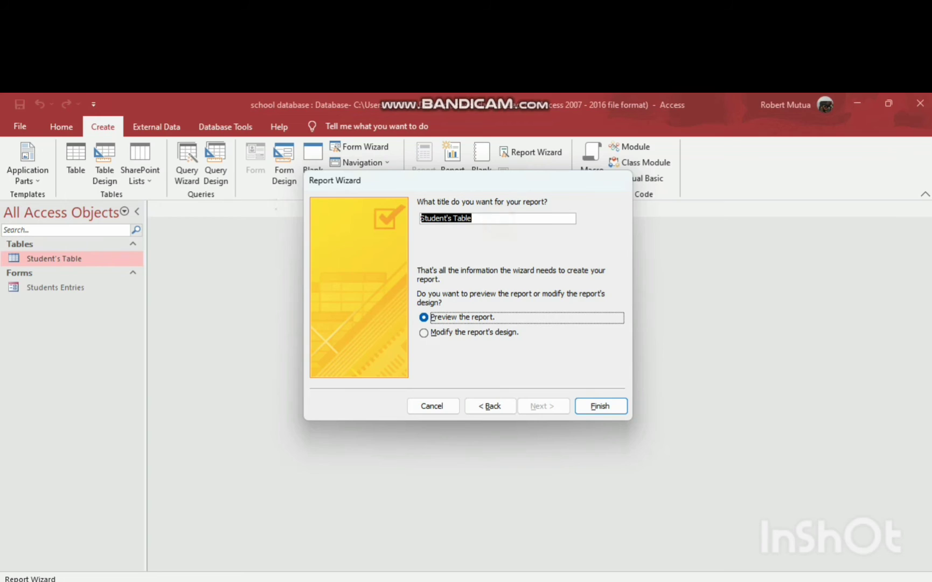
pyautogui.write('Telephone List')
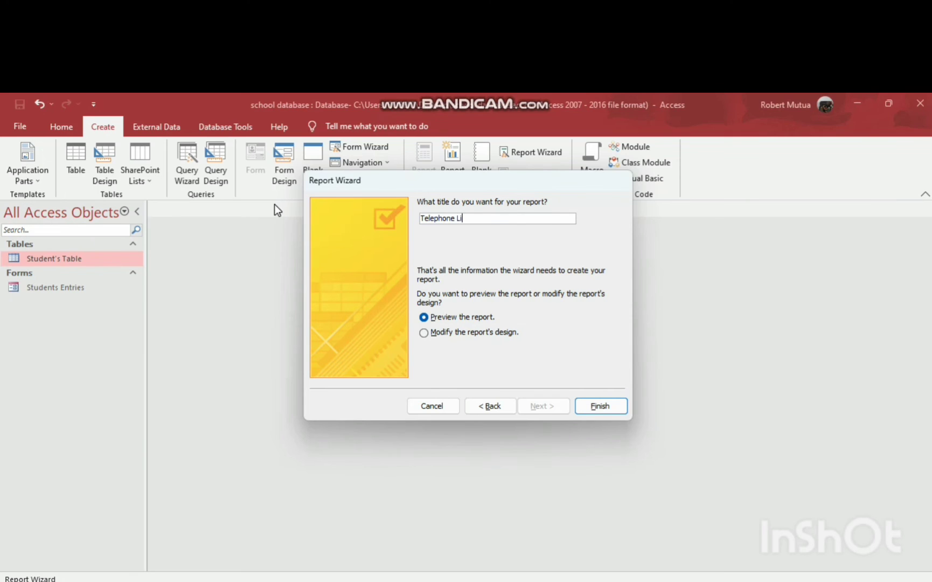
pyautogui.click(600, 406)
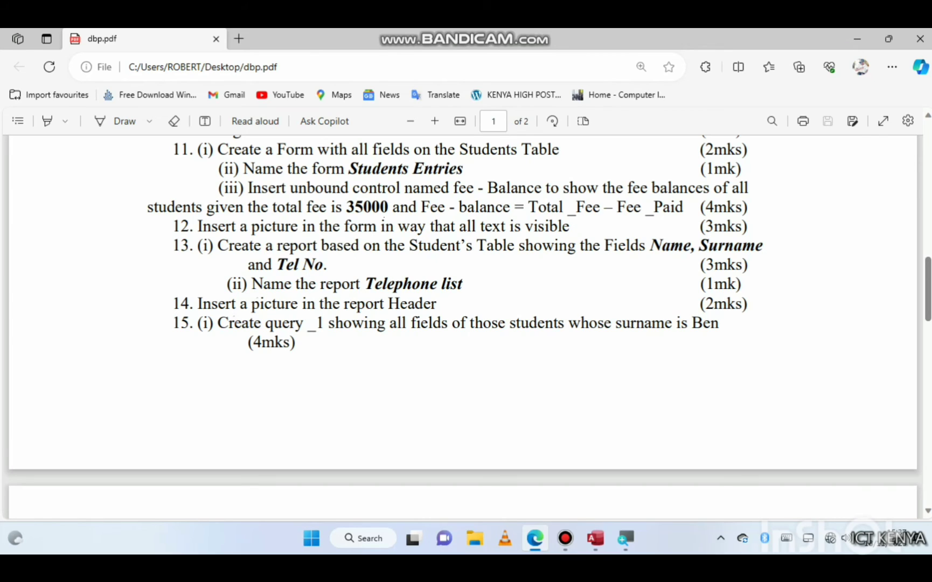
# Step: Highlight task 15's query_1 instruction and its surname Ben condition, then return to the database
pyautogui.moveTo(218, 322); pyautogui.dragTo(324, 323)
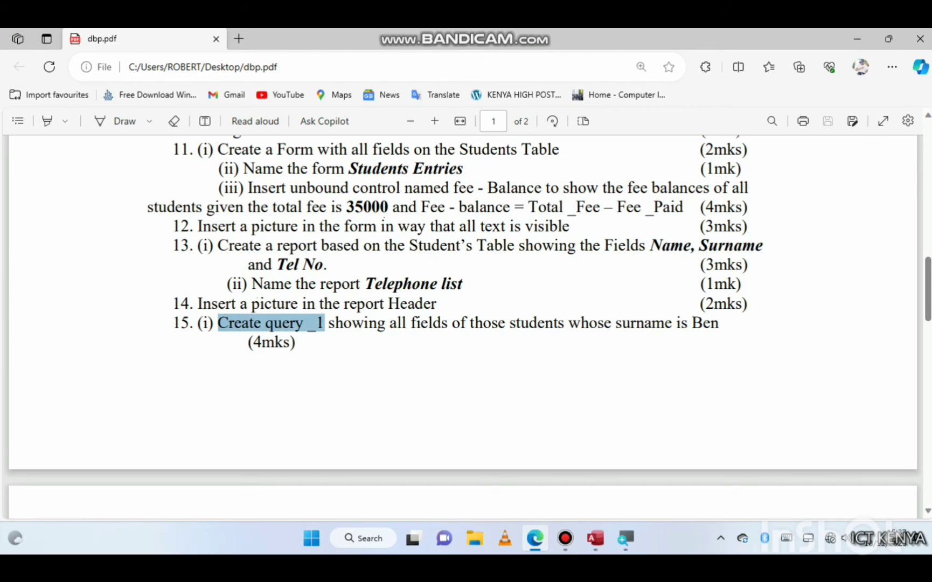
pyautogui.moveTo(390, 323); pyautogui.dragTo(691, 324)
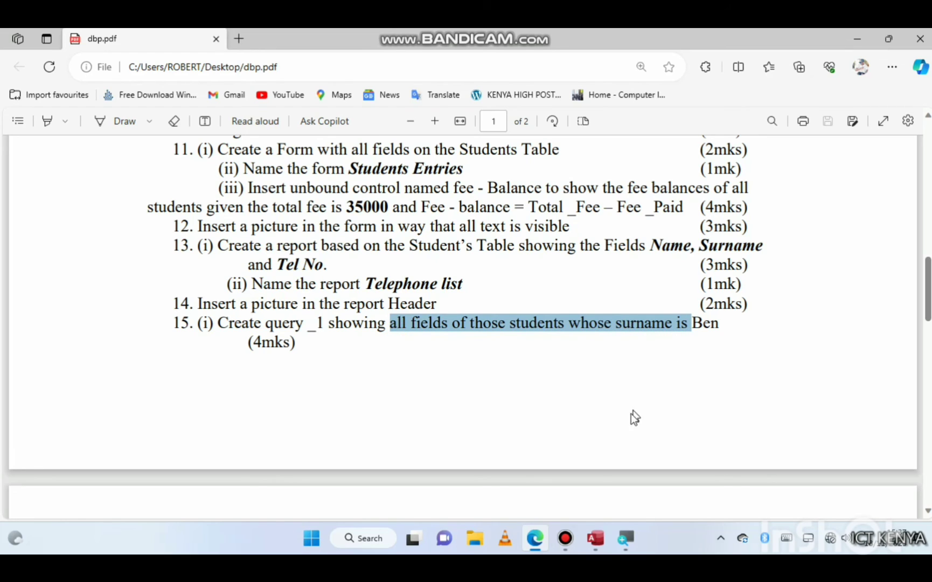
pyautogui.click(593, 536)
pyautogui.click(106, 59)
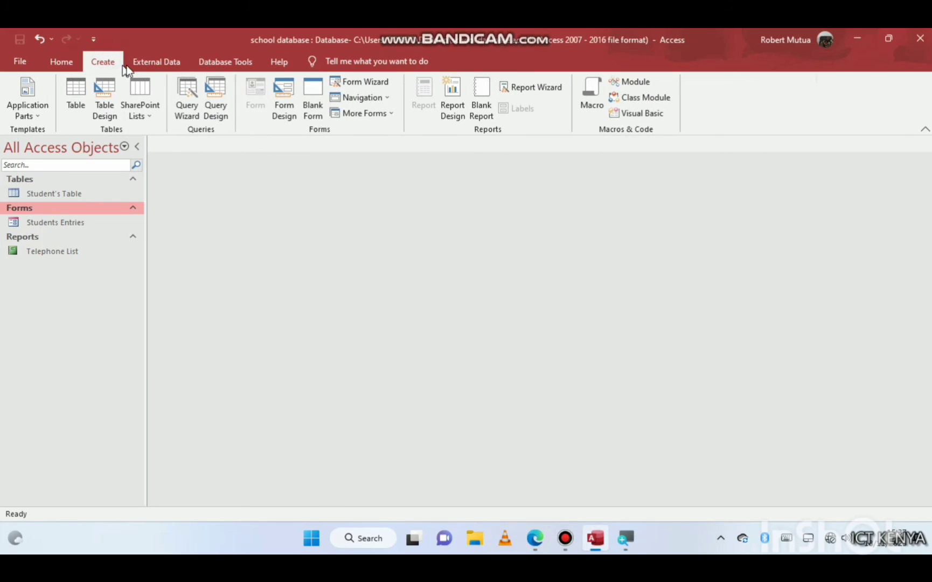
# Step: Build a detail query named query_1 with every Student's Table field via the Simple Query Wizard
pyautogui.click(193, 98)
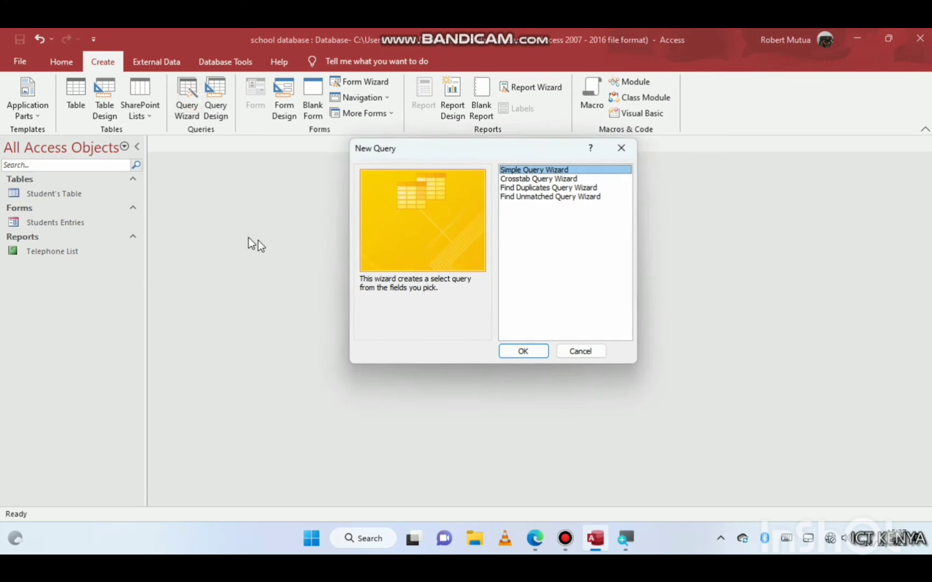
pyautogui.click(523, 351)
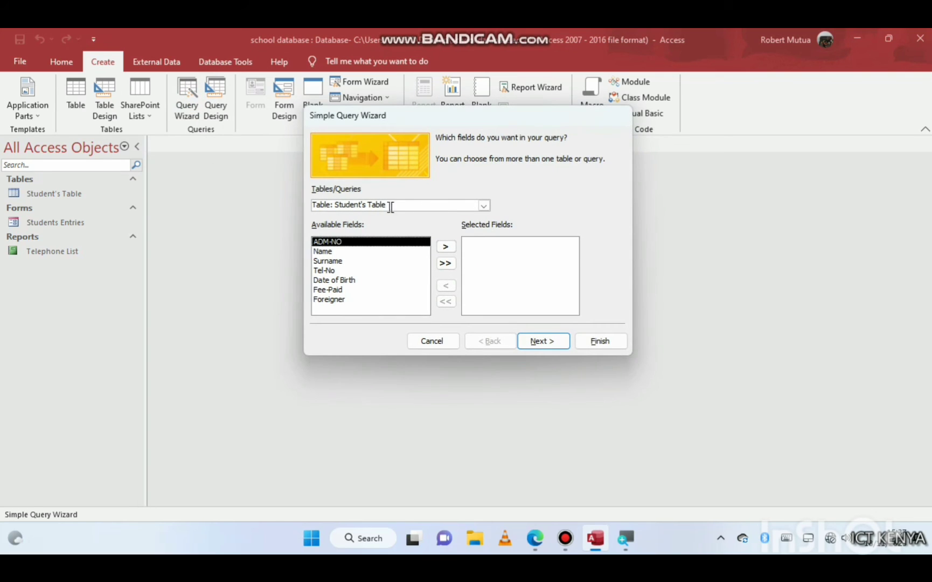
pyautogui.click(446, 264)
pyautogui.click(536, 340)
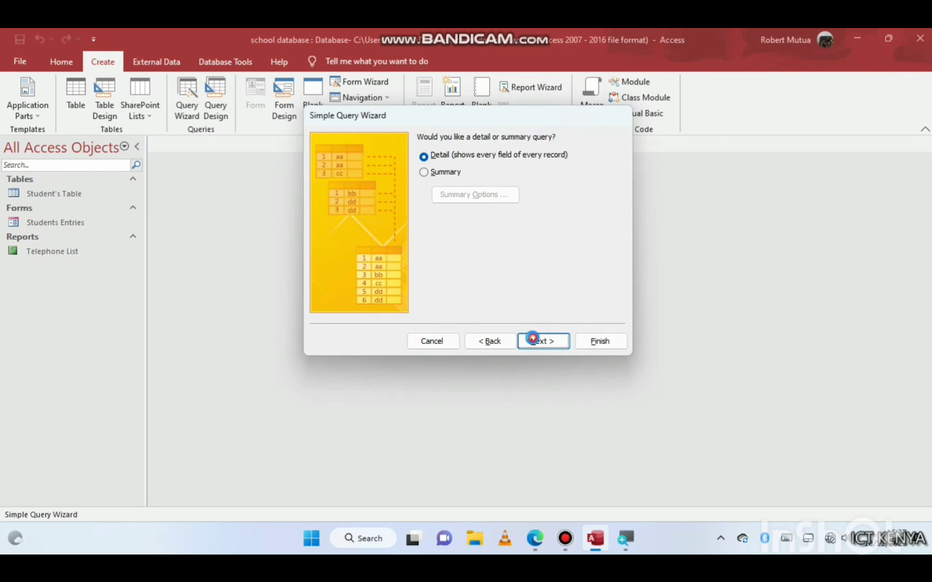
pyautogui.click(537, 340)
pyautogui.moveTo(500, 153); pyautogui.dragTo(402, 147)
pyautogui.write('quer')
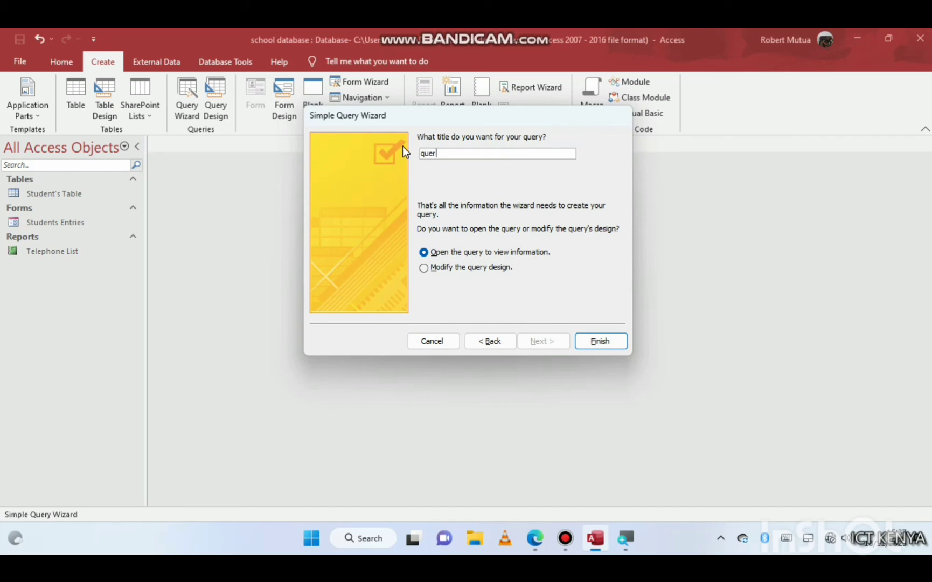
pyautogui.write('y_1')
pyautogui.click(604, 343)
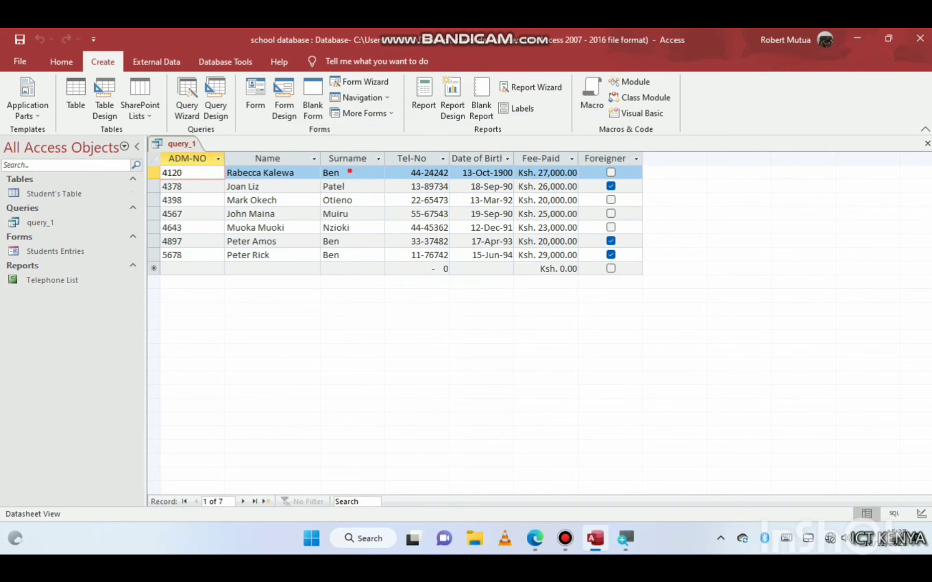
# Step: Check the three records with surname Ben in query_1's results
pyautogui.click(350, 173)
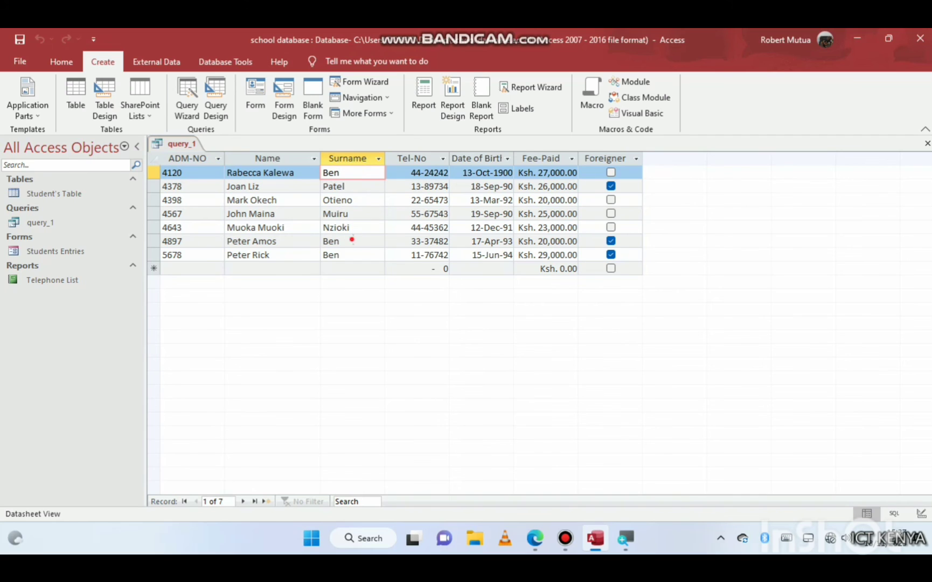
pyautogui.click(352, 240)
pyautogui.click(351, 254)
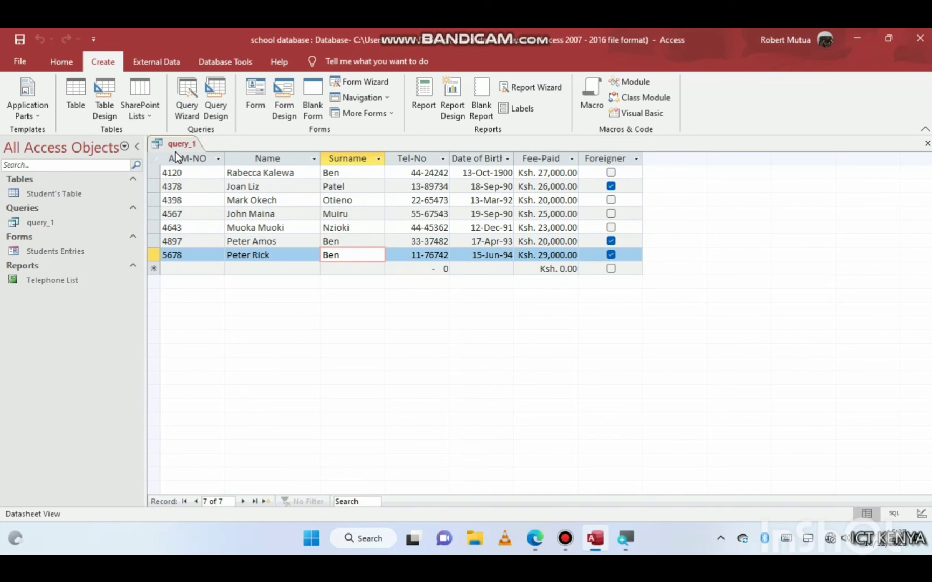
# Step: Set Ben as query_1's Surname criterion, run it, then close all open objects
pyautogui.rightClick(175, 144)
pyautogui.click(222, 204)
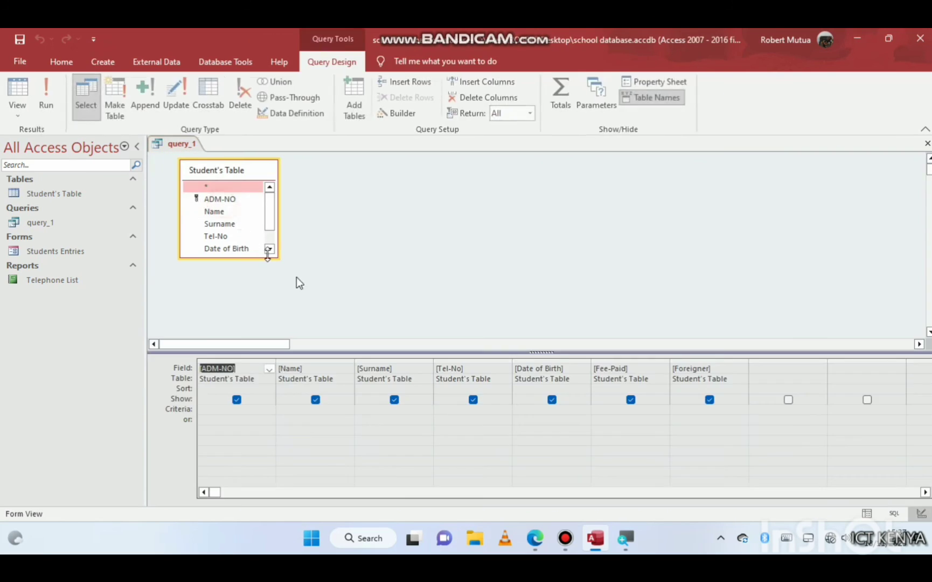
pyautogui.click(395, 411)
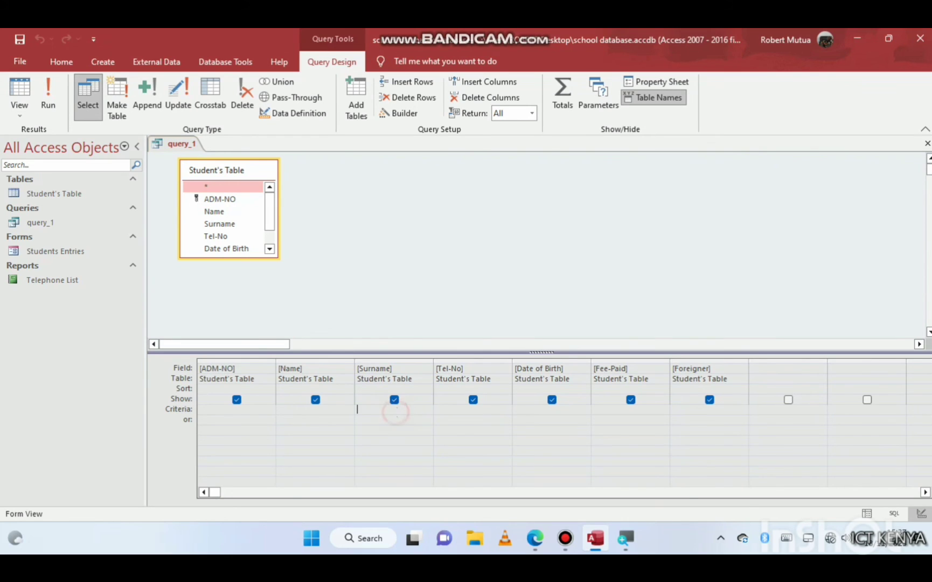
pyautogui.rightClick(198, 410)
pyautogui.click(358, 411)
pyautogui.write('Ben')
pyautogui.click(55, 107)
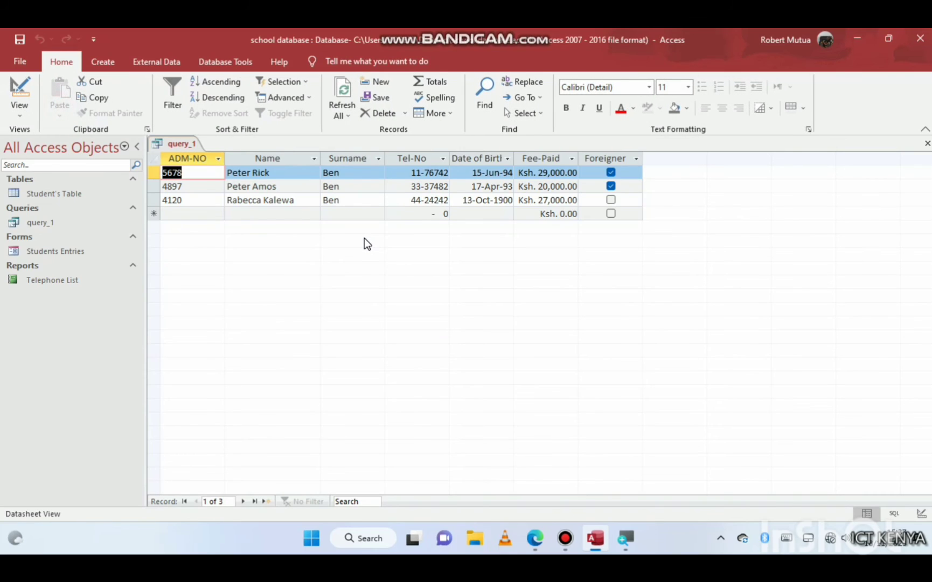
pyautogui.rightClick(183, 144)
pyautogui.click(240, 184)
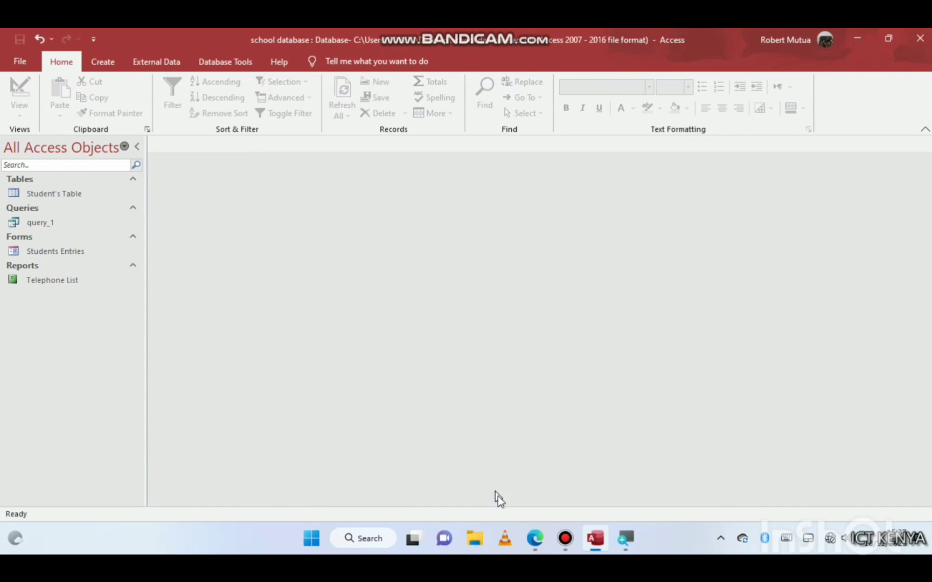
pyautogui.click(534, 538)
pyautogui.scroll(-10, 416, 437)
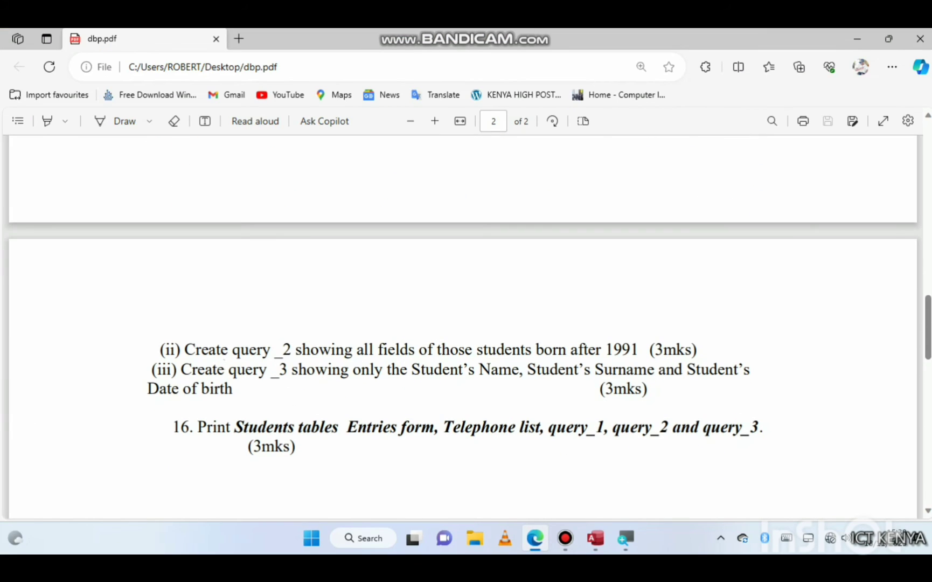
pyautogui.moveTo(176, 351); pyautogui.dragTo(639, 353)
pyautogui.click(595, 538)
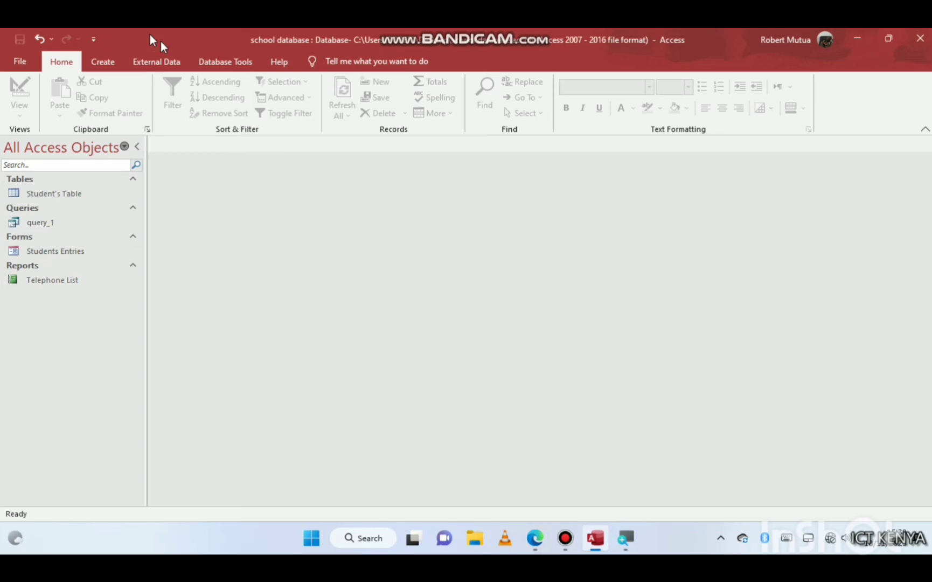
# Step: Start the Simple Query Wizard on Student's Table and add all its fields
pyautogui.click(119, 60)
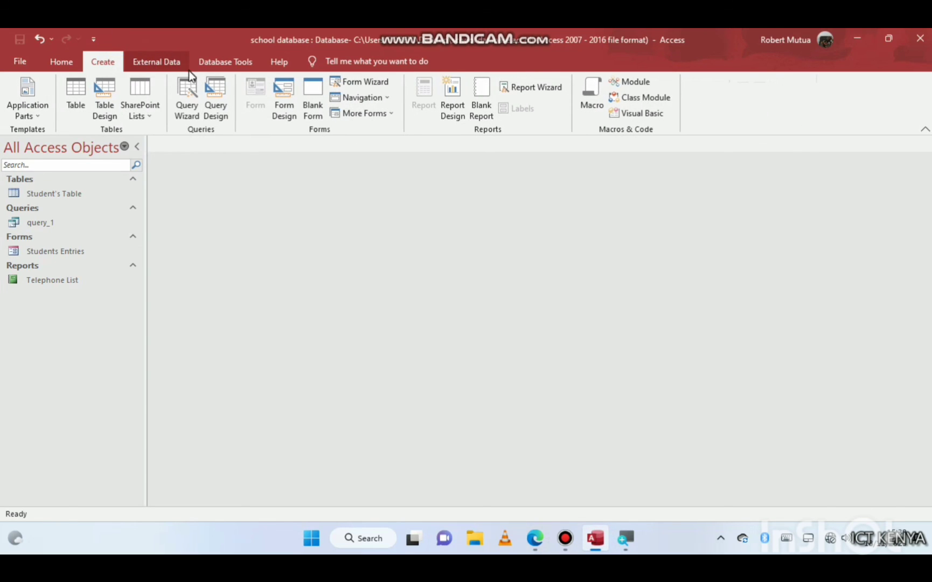
pyautogui.click(192, 93)
pyautogui.click(541, 350)
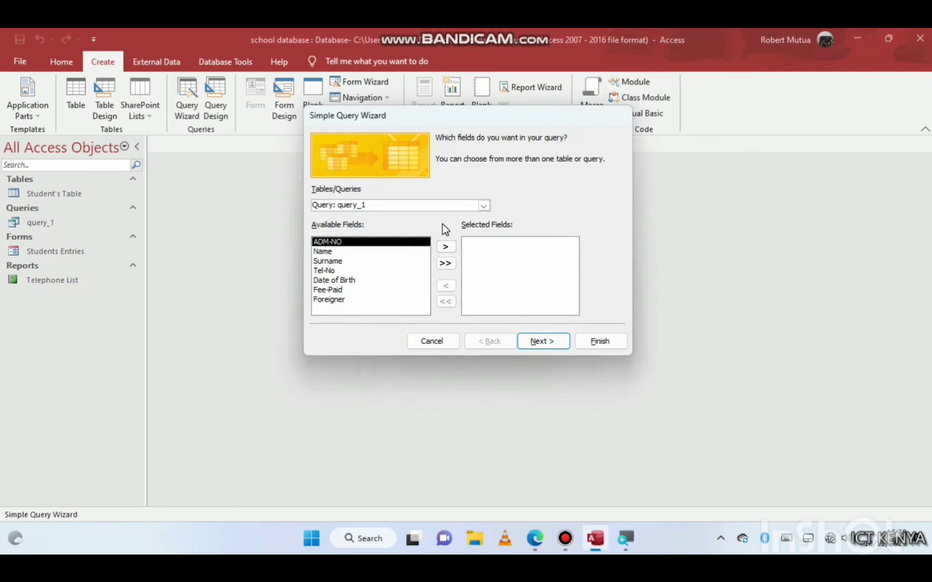
pyautogui.click(488, 208)
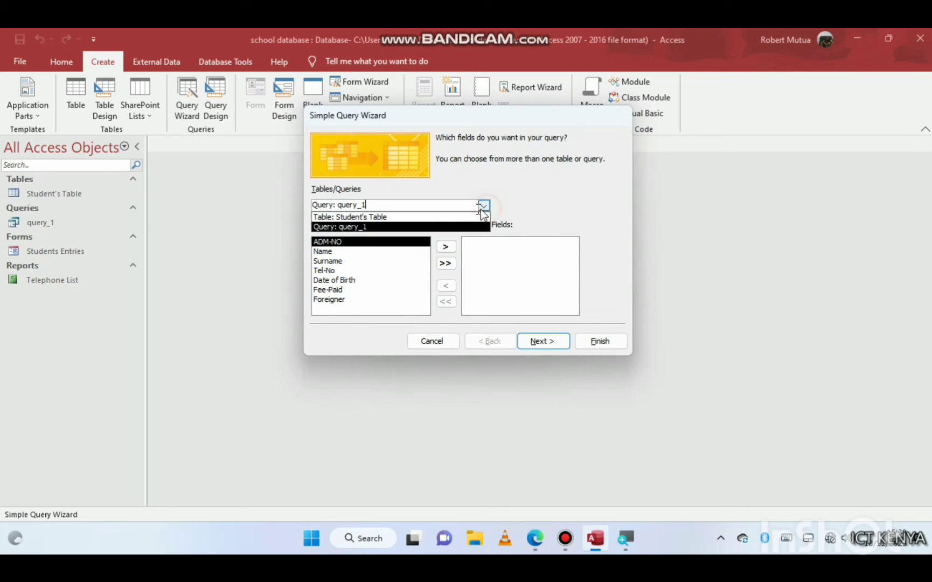
pyautogui.click(423, 216)
pyautogui.click(445, 263)
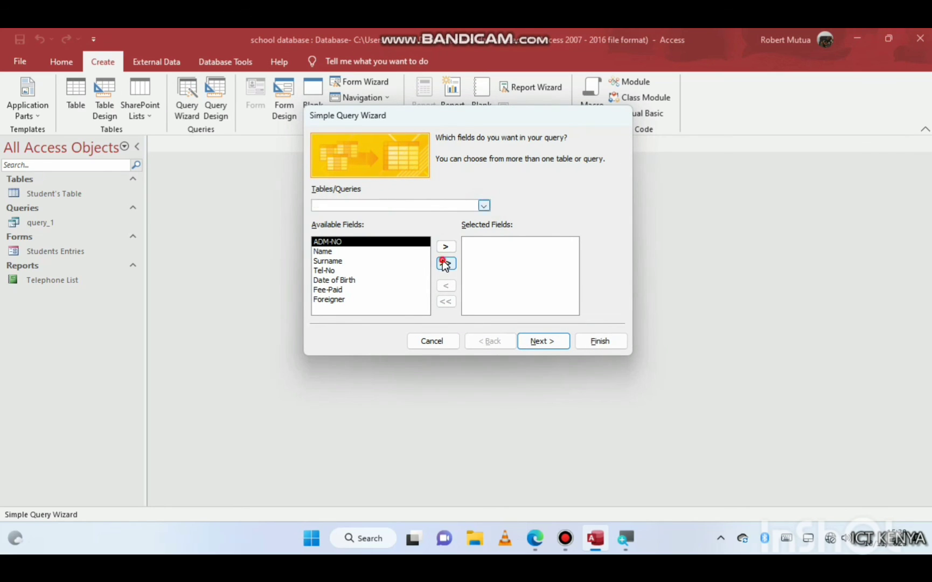
# Step: Keep it a detail query named query_2, finish, and open it in Design View
pyautogui.click(537, 345)
pyautogui.click(538, 345)
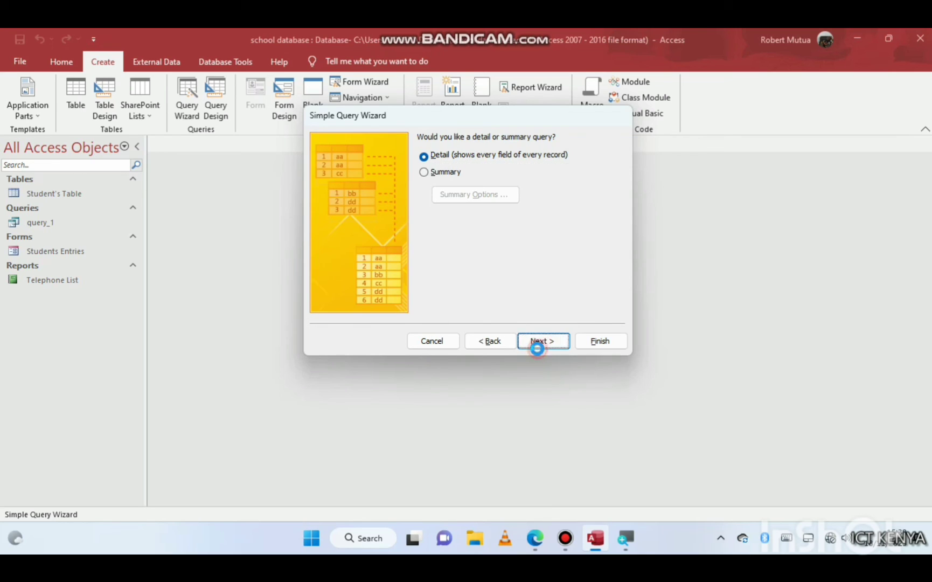
pyautogui.moveTo(499, 153); pyautogui.dragTo(353, 142)
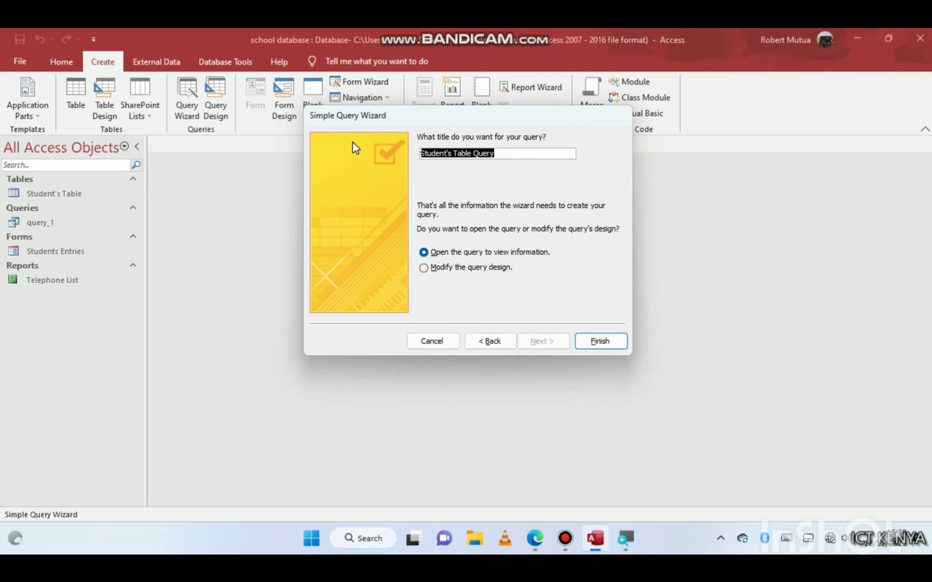
pyautogui.write('query_2')
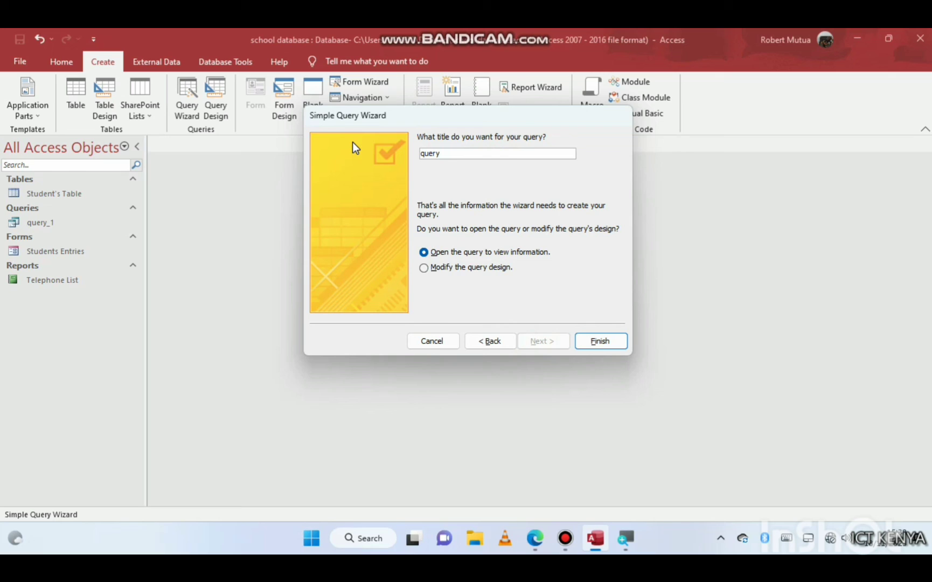
pyautogui.click(601, 341)
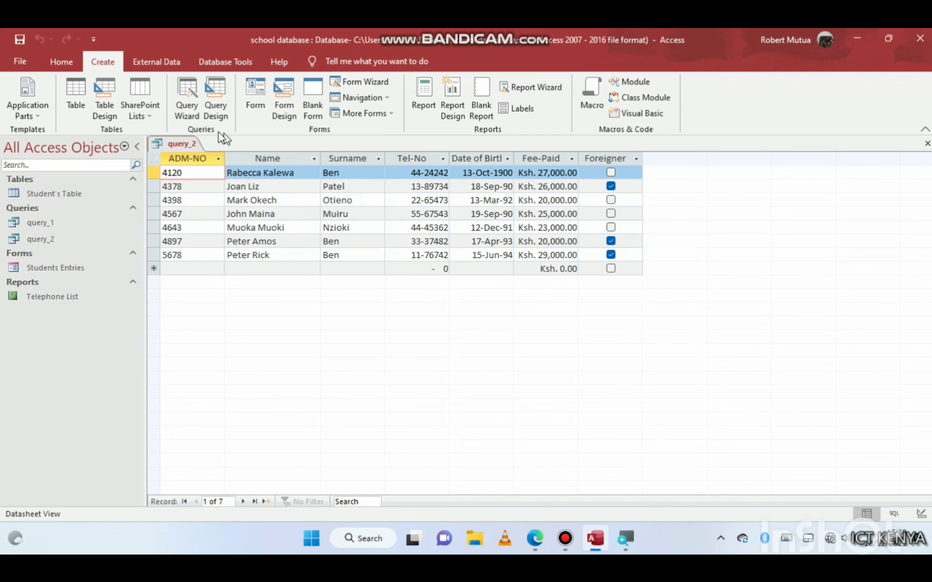
pyautogui.rightClick(174, 143)
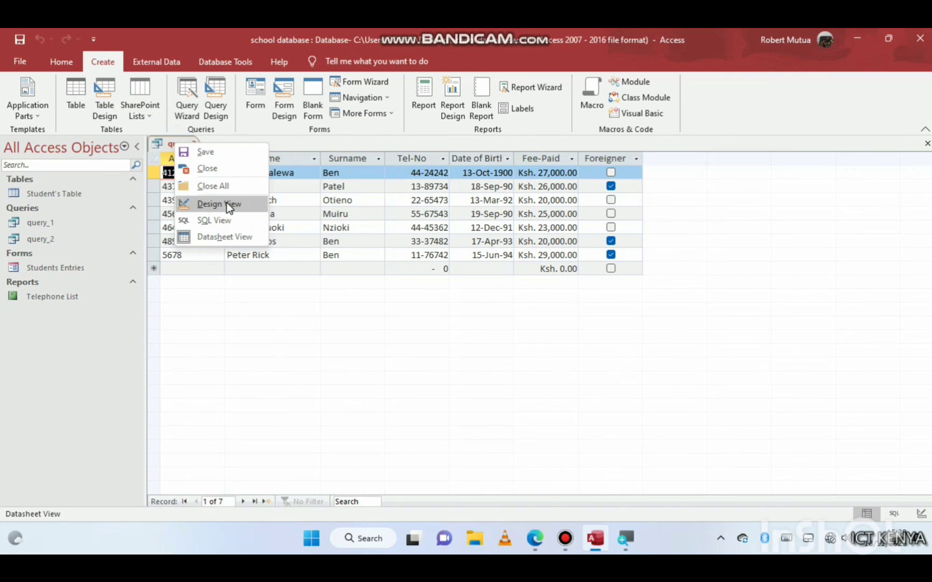
pyautogui.click(226, 202)
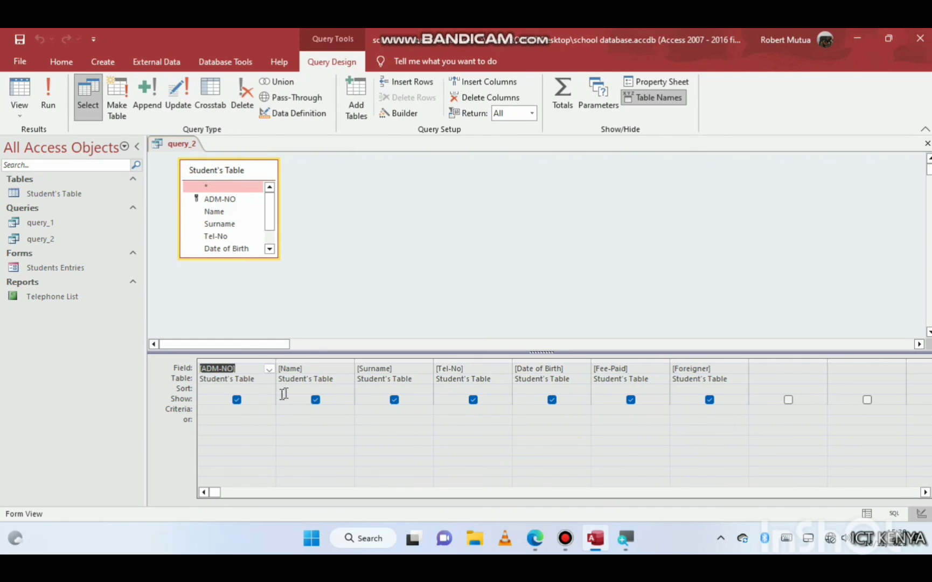
# Step: Enter >31-12-1991 as the Date of Birth criterion in query_2's design grid
pyautogui.click(199, 409)
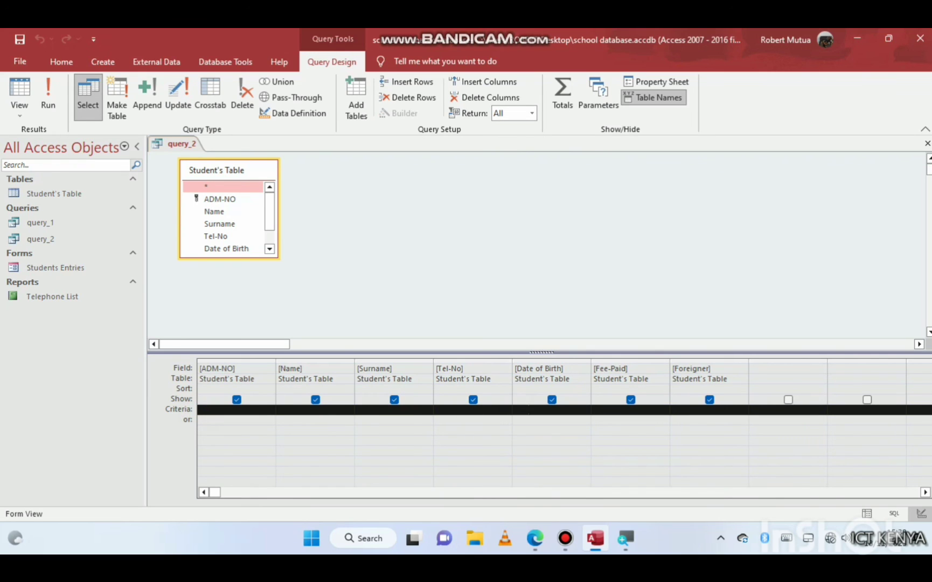
pyautogui.click(526, 409)
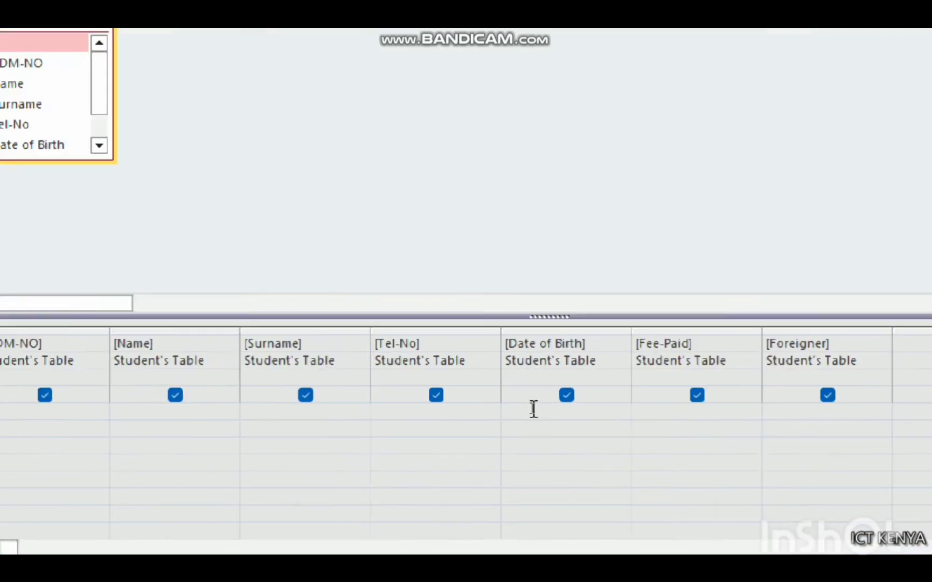
pyautogui.write('>')
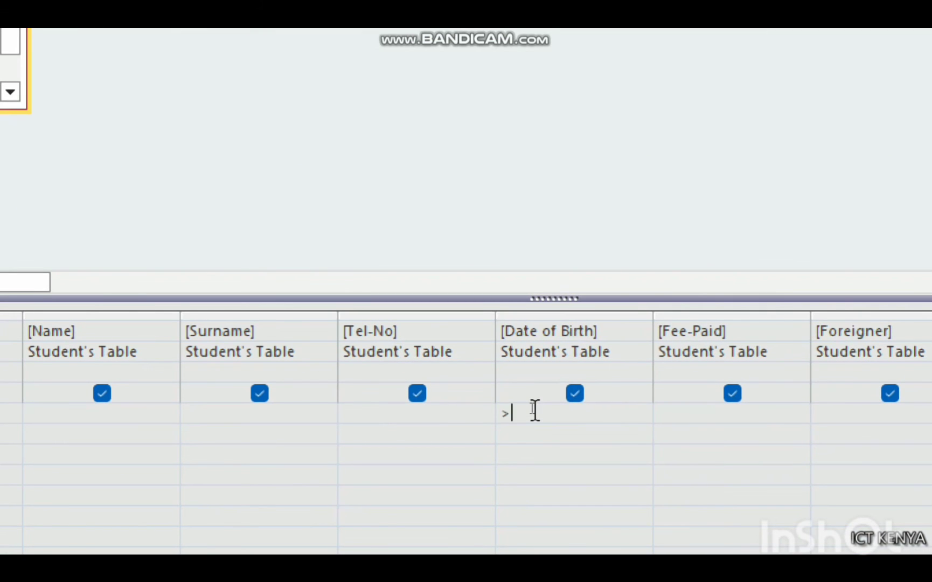
pyautogui.write('12')
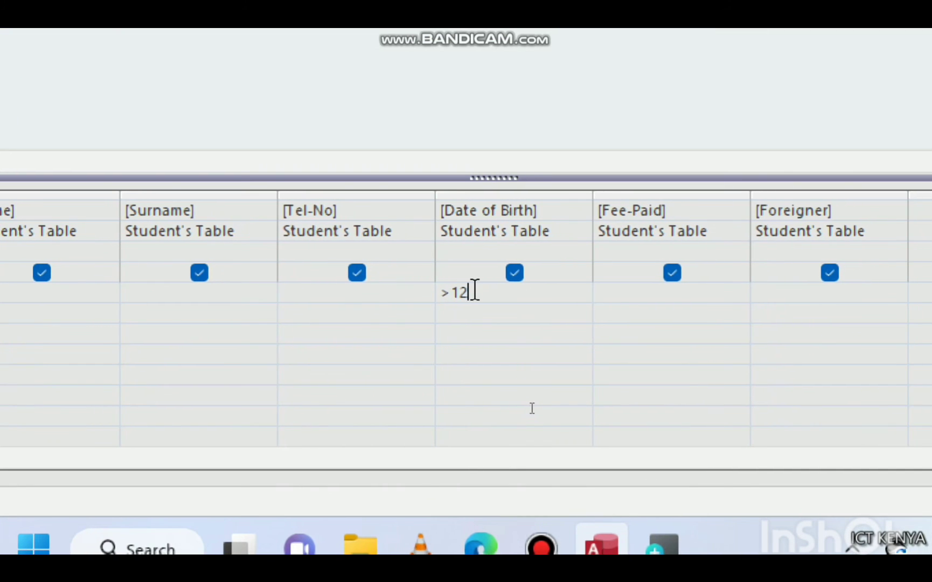
pyautogui.write('-')
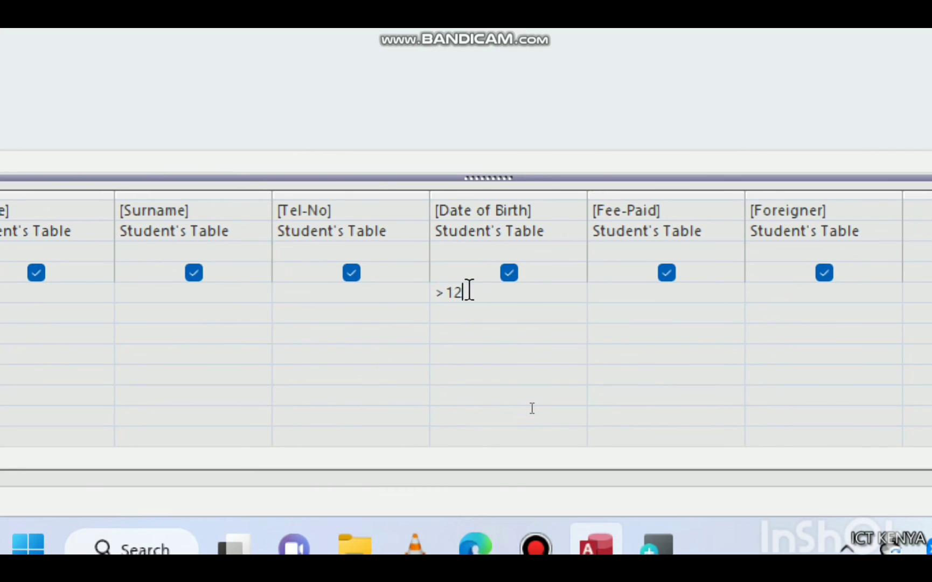
pyautogui.press('BackSpace')
pyautogui.press('BackSpace')
pyautogui.write('3')
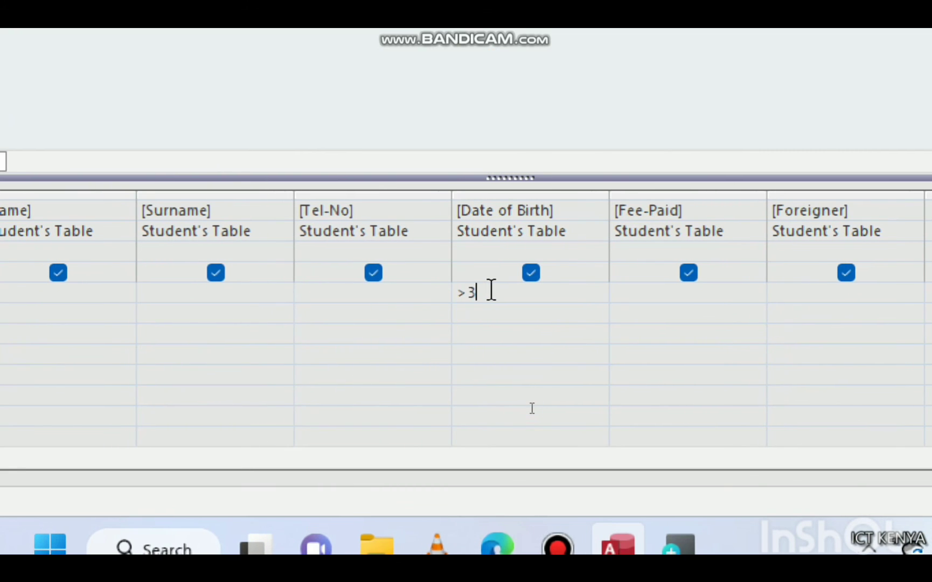
pyautogui.write('1-12-1')
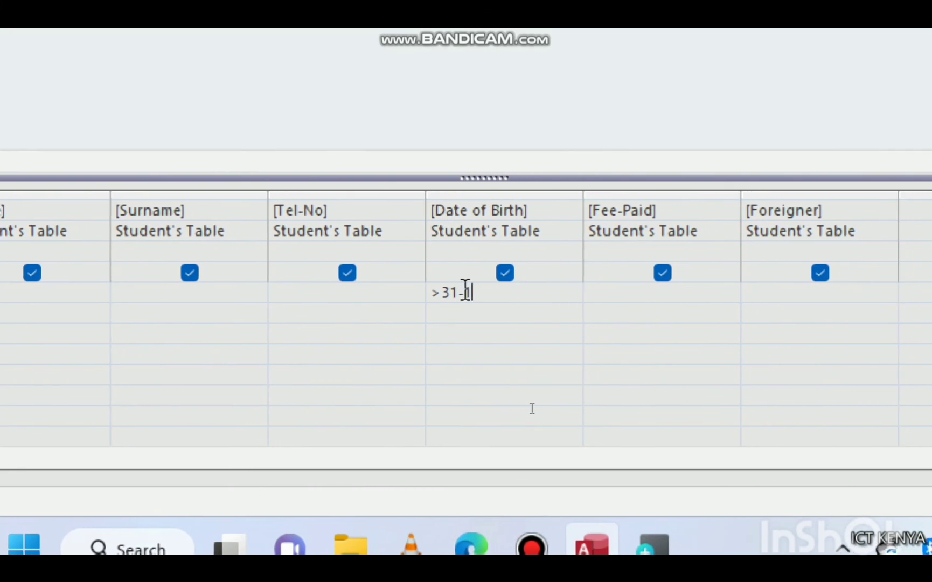
pyautogui.write('991')
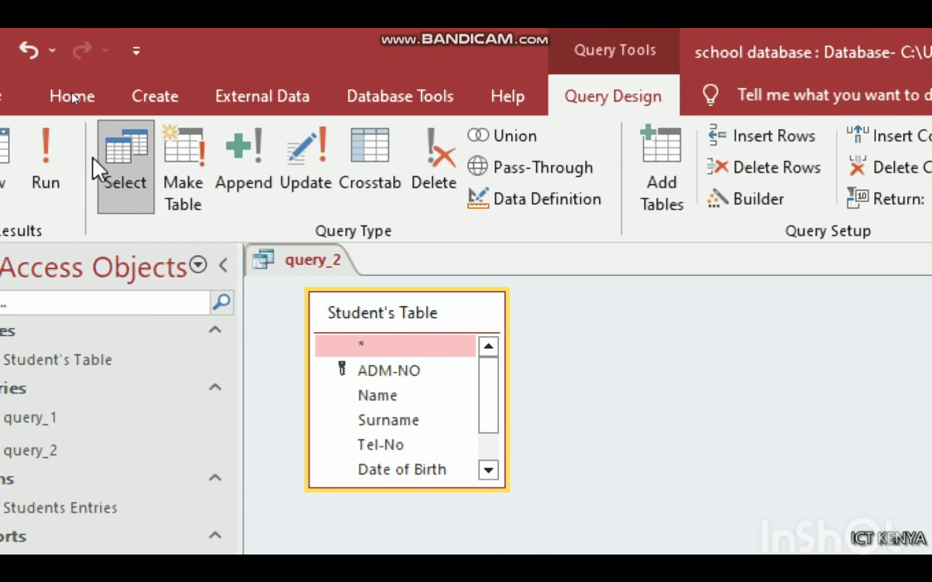
# Step: Run query_2 with Date of Birth criterion >#31/12/1991#, listing the three students born after 1991
pyautogui.click(32, 178)
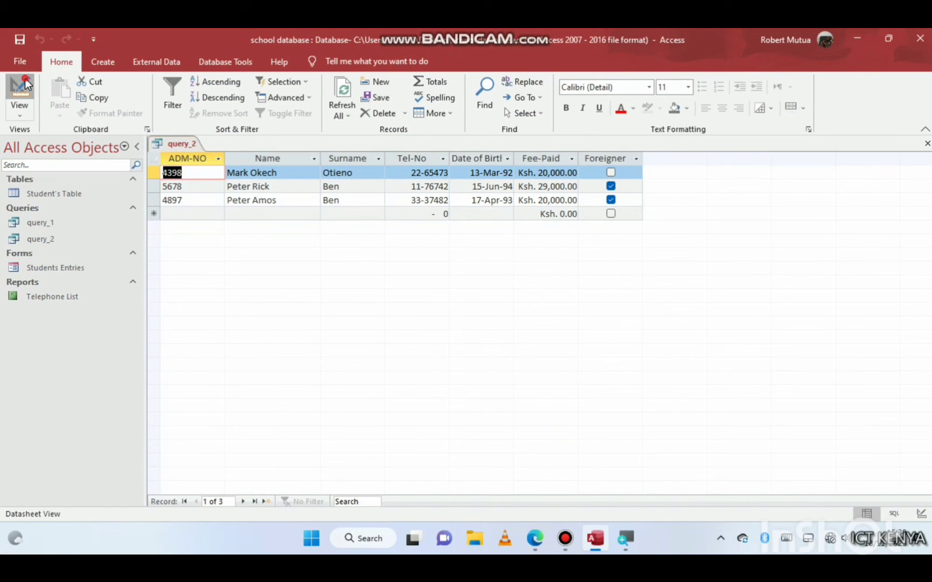
pyautogui.click(25, 81)
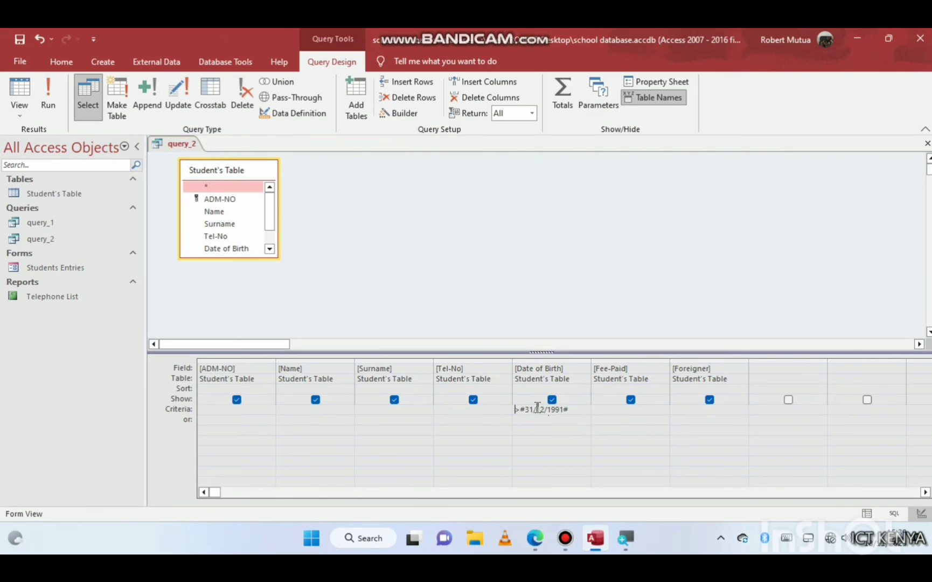
pyautogui.moveTo(568, 412); pyautogui.dragTo(520, 411)
pyautogui.click(569, 410)
pyautogui.click(54, 98)
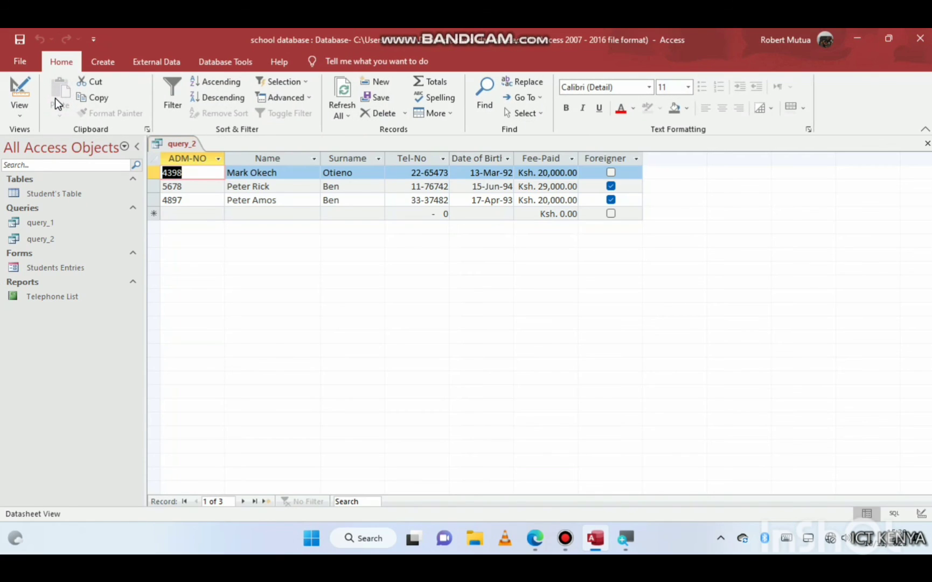
# Step: Switch to dbp.pdf in Edge and select question (iii) about creating query_3
pyautogui.hotkey('alt', 'Tab')
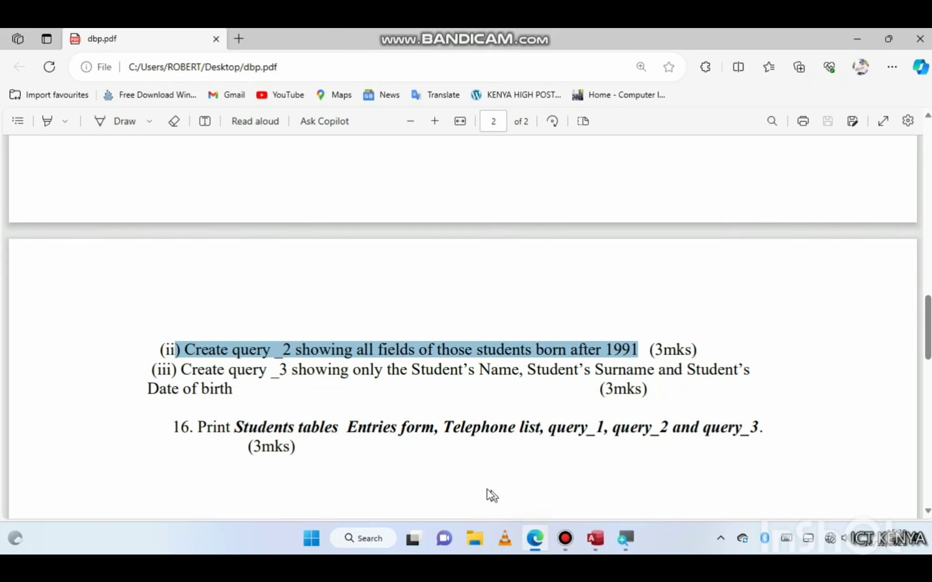
pyautogui.moveTo(180, 372); pyautogui.dragTo(717, 369)
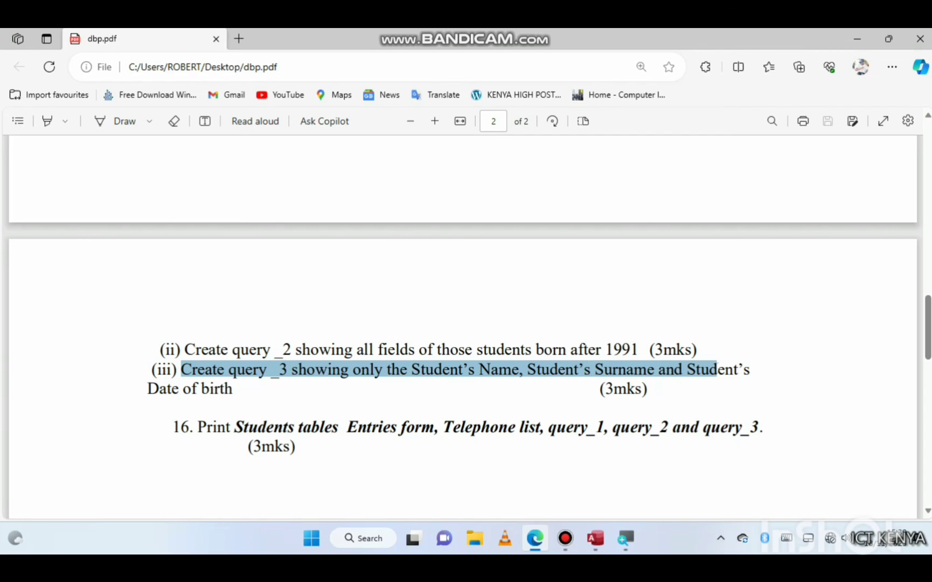
pyautogui.click(601, 536)
# Step: Close all open objects, saving the design changes to query_2
pyautogui.rightClick(178, 144)
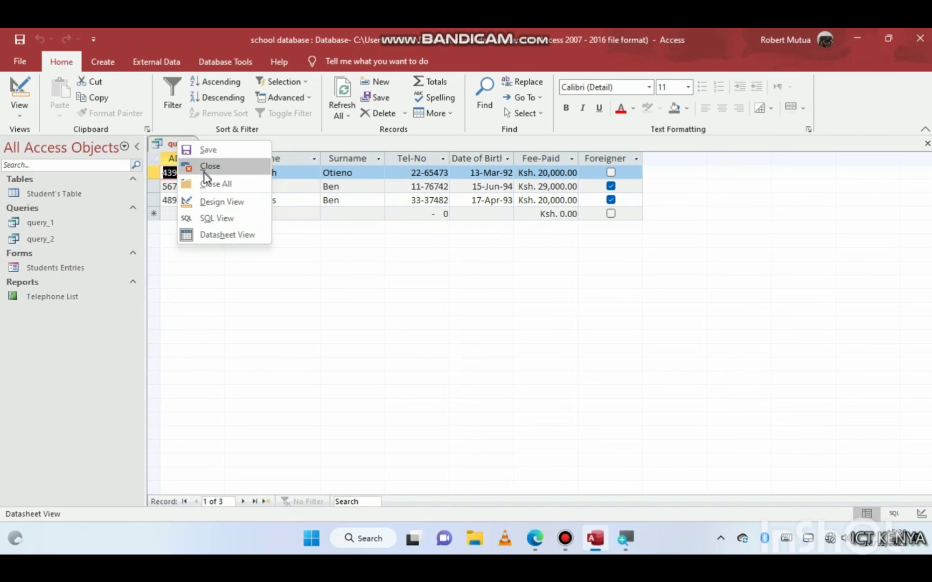
pyautogui.click(210, 183)
pyautogui.click(415, 319)
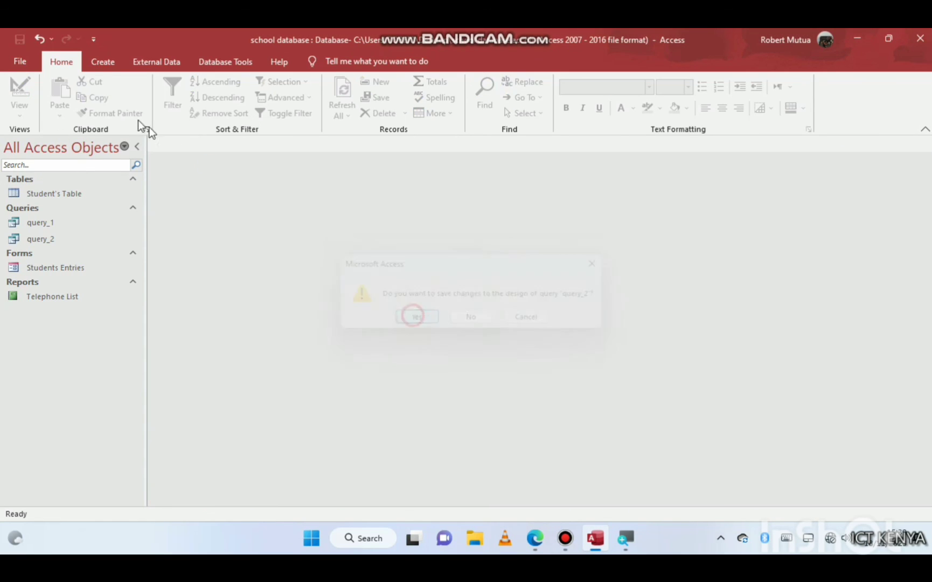
# Step: Start the Simple Query Wizard based on Student's Table
pyautogui.click(104, 63)
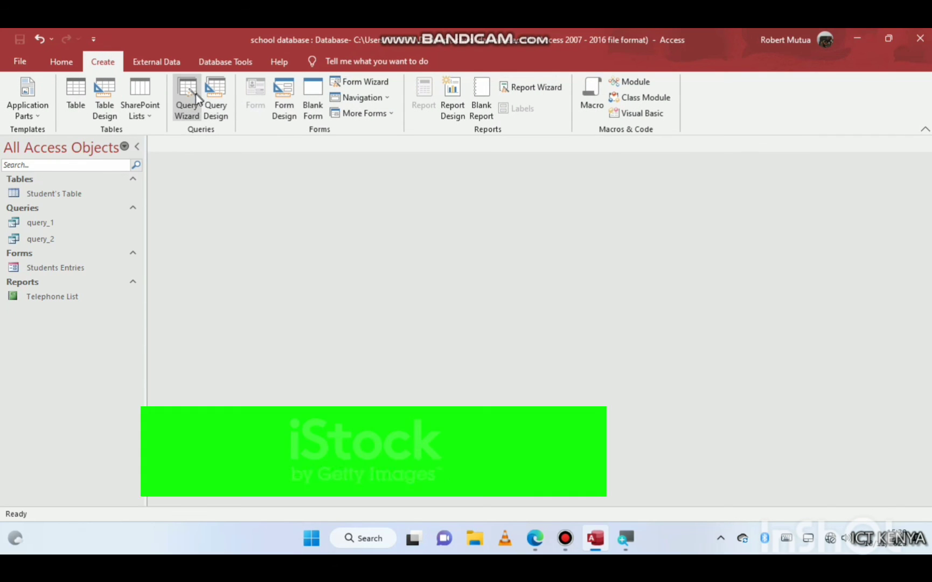
pyautogui.click(193, 96)
pyautogui.click(510, 351)
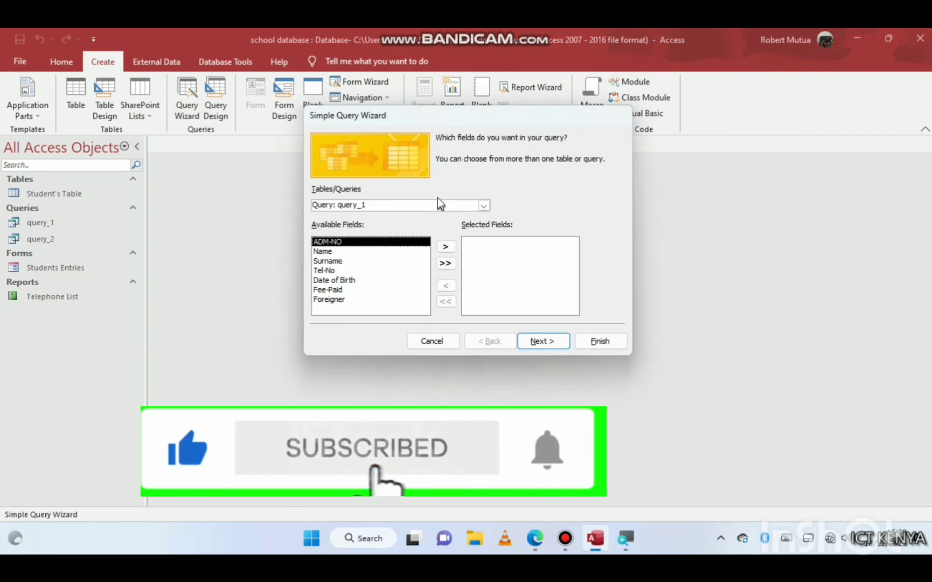
pyautogui.click(481, 205)
pyautogui.click(442, 218)
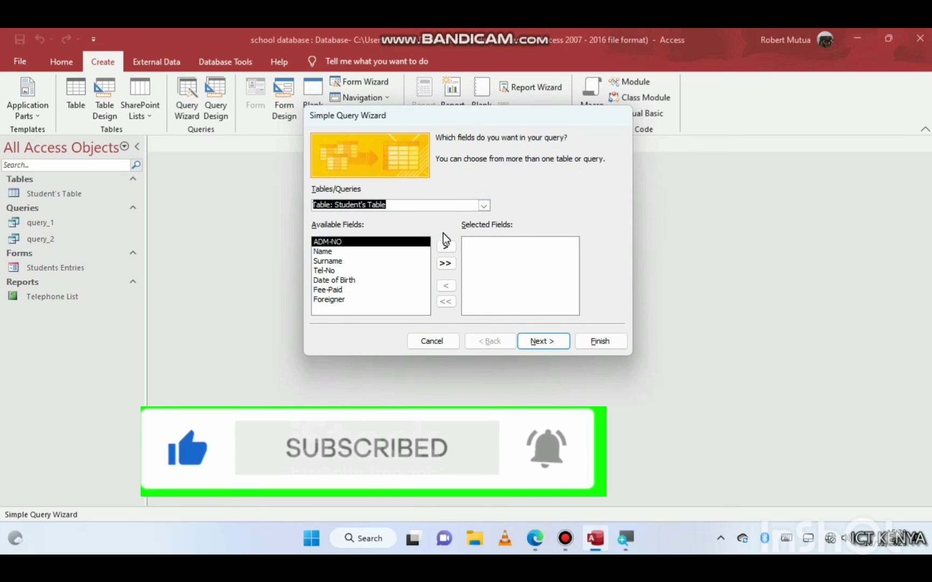
pyautogui.click(535, 538)
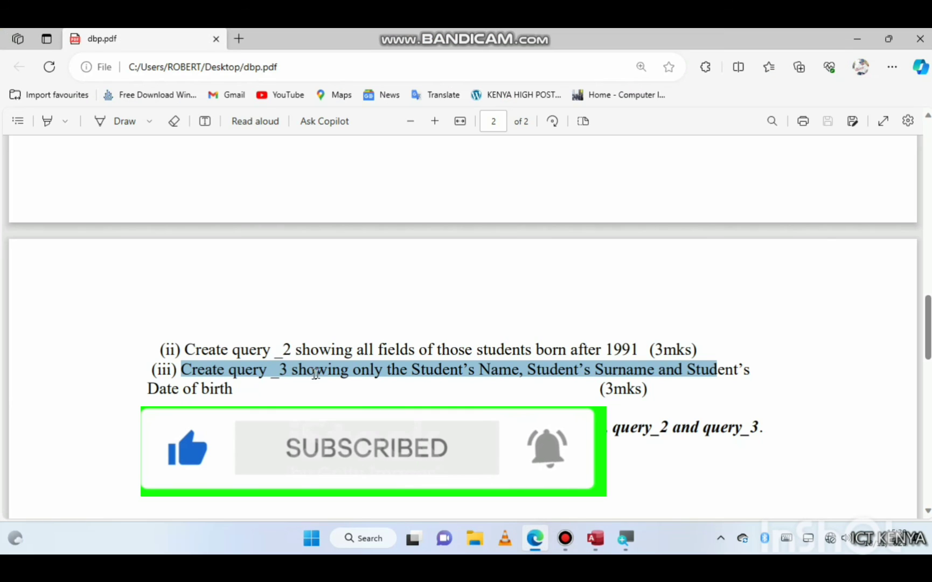
pyautogui.click(428, 378)
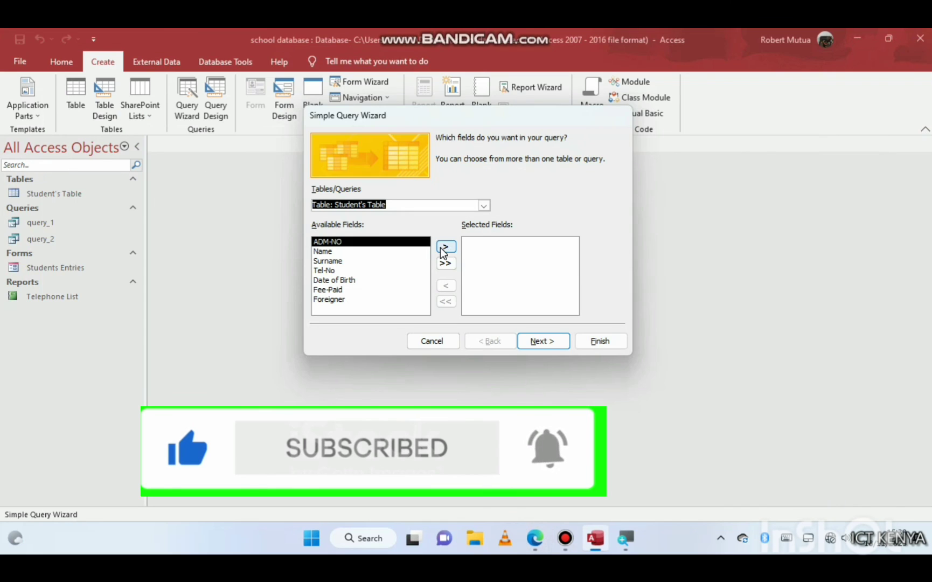
# Step: Add the Name, Surname and Date of Birth fields to the query
pyautogui.click(397, 252)
pyautogui.doubleClick(397, 252)
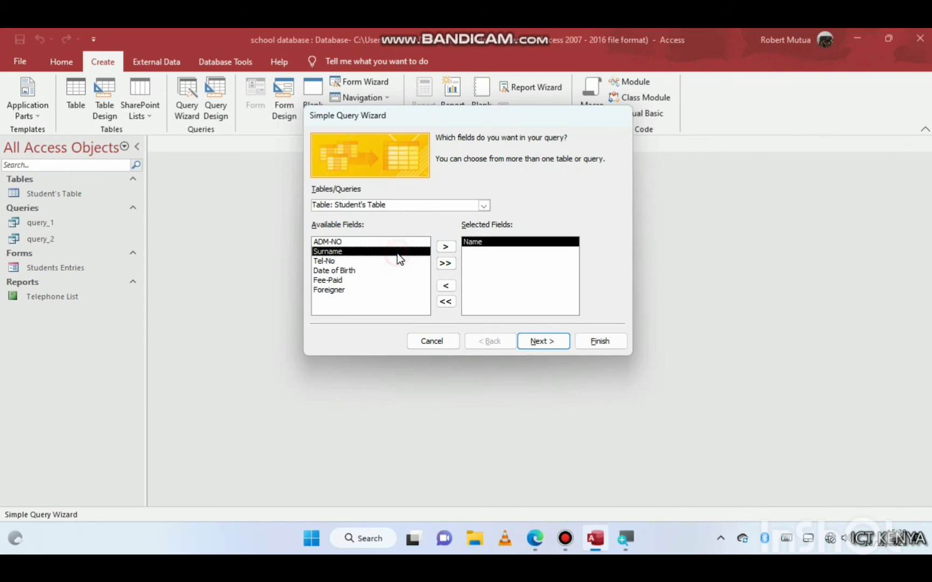
pyautogui.doubleClick(397, 253)
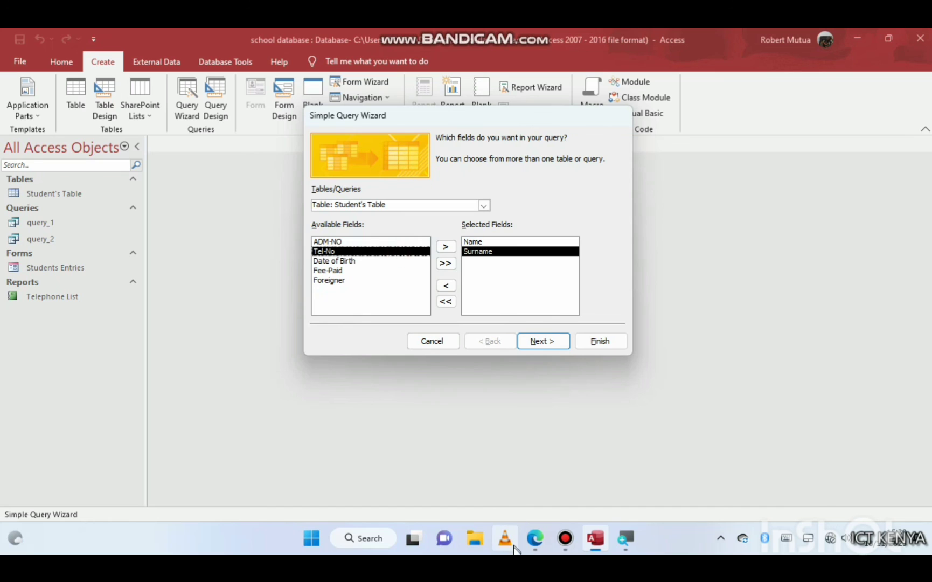
pyautogui.click(536, 539)
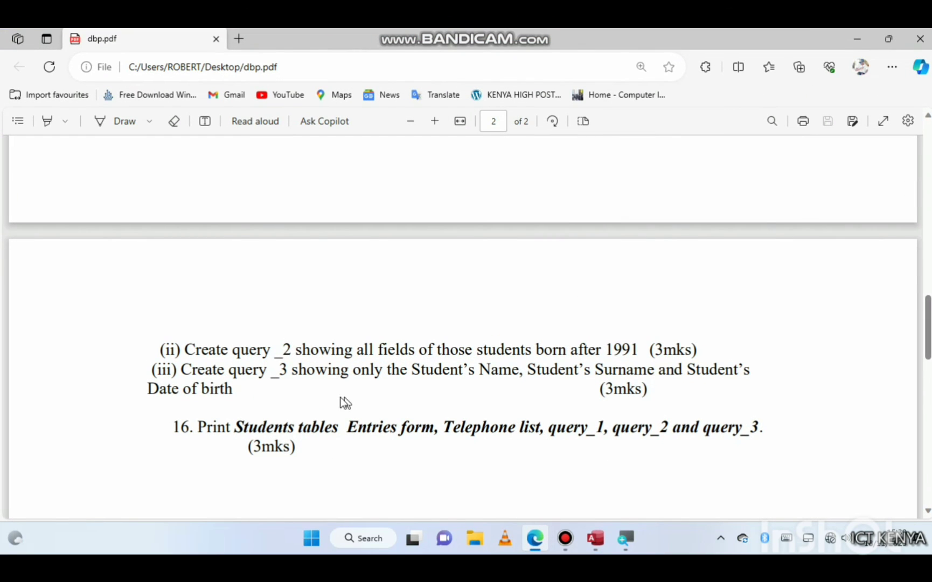
pyautogui.click(596, 539)
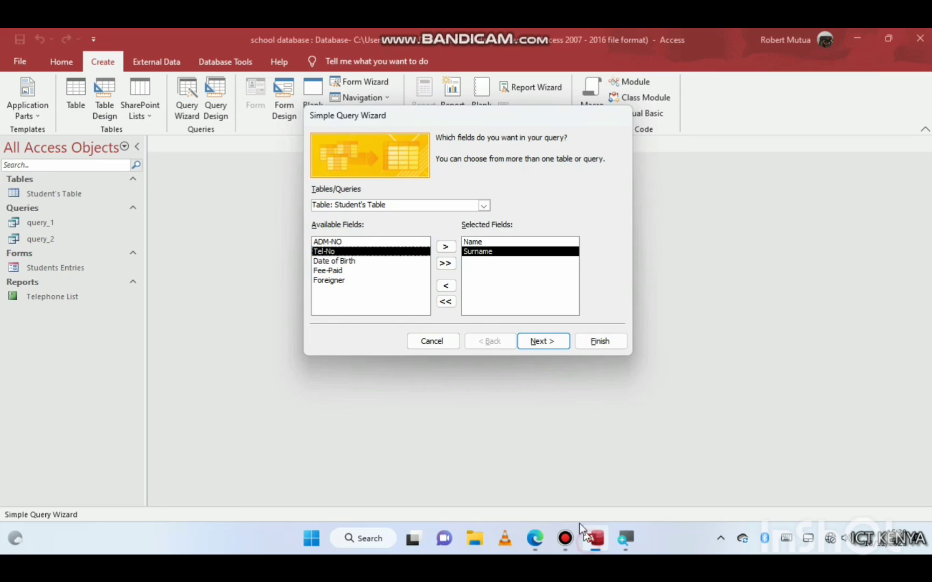
pyautogui.click(348, 260)
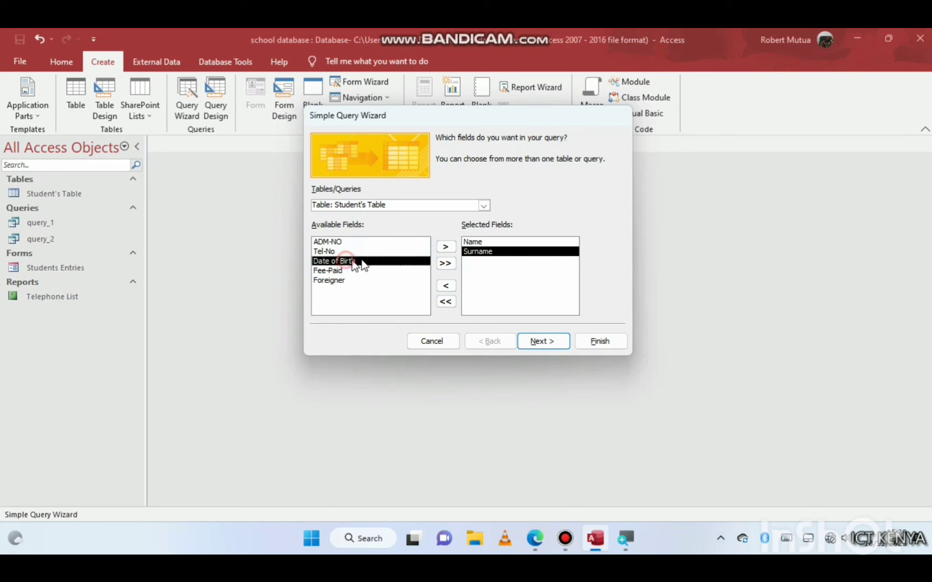
pyautogui.click(445, 247)
pyautogui.click(535, 539)
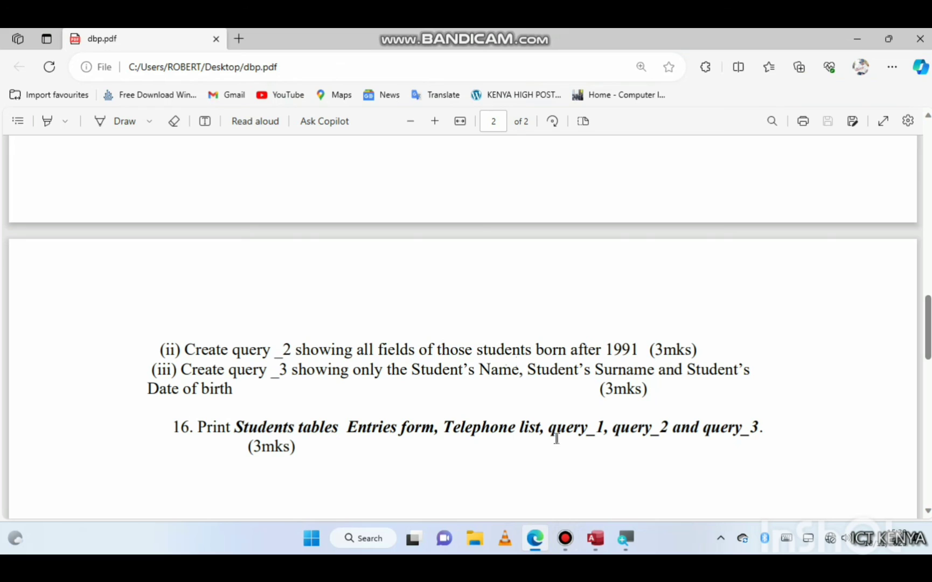
pyautogui.click(535, 539)
# Step: Title the query 'Query_3' and finish the wizard
pyautogui.click(543, 343)
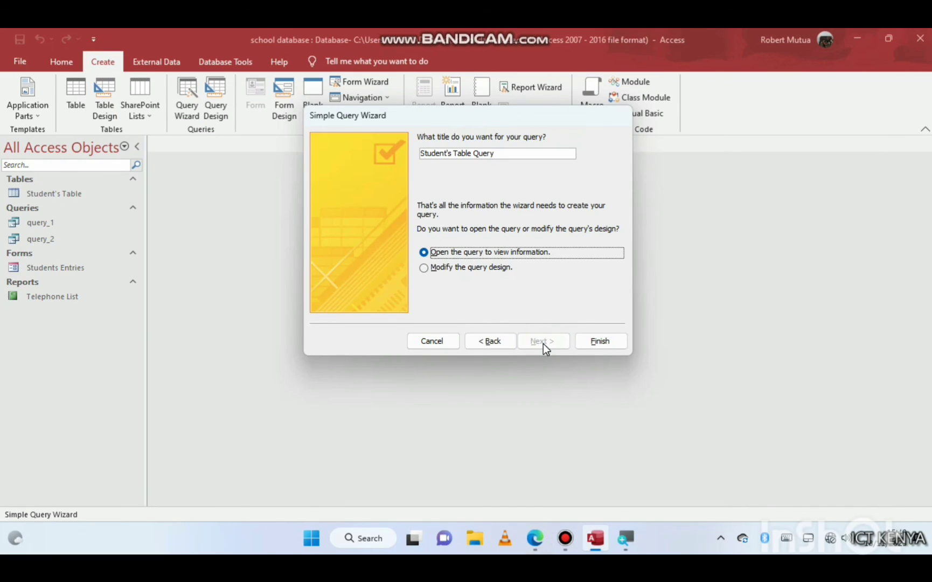
pyautogui.moveTo(506, 153); pyautogui.dragTo(346, 137)
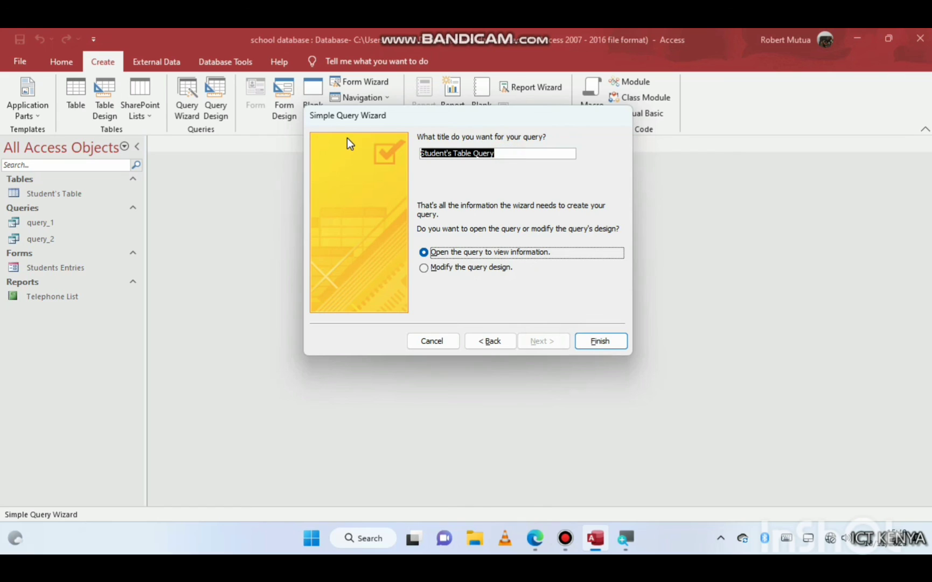
pyautogui.write('Query_')
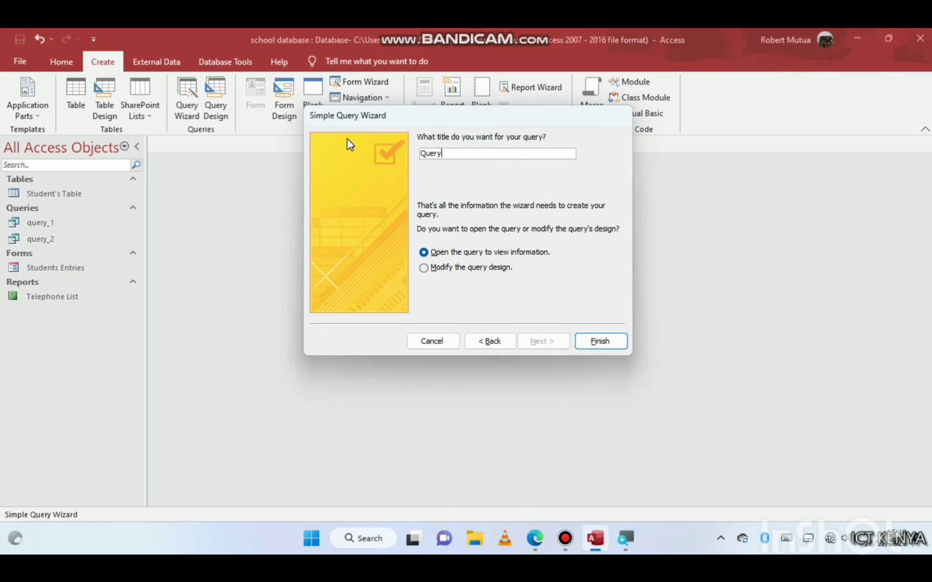
pyautogui.write('3')
pyautogui.click(607, 345)
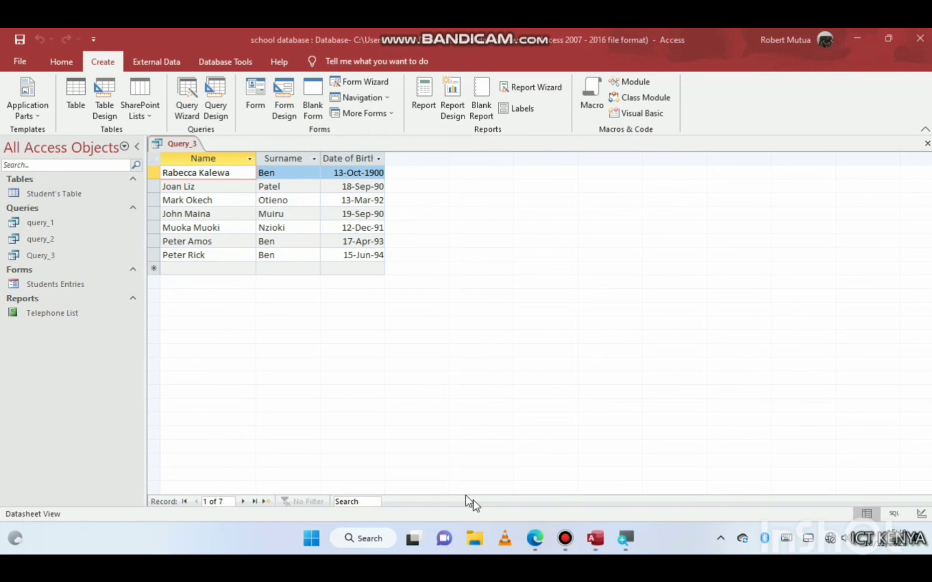
# Step: Reread the next question in the assignment PDF, then close the Query_3 datasheet
pyautogui.click(539, 541)
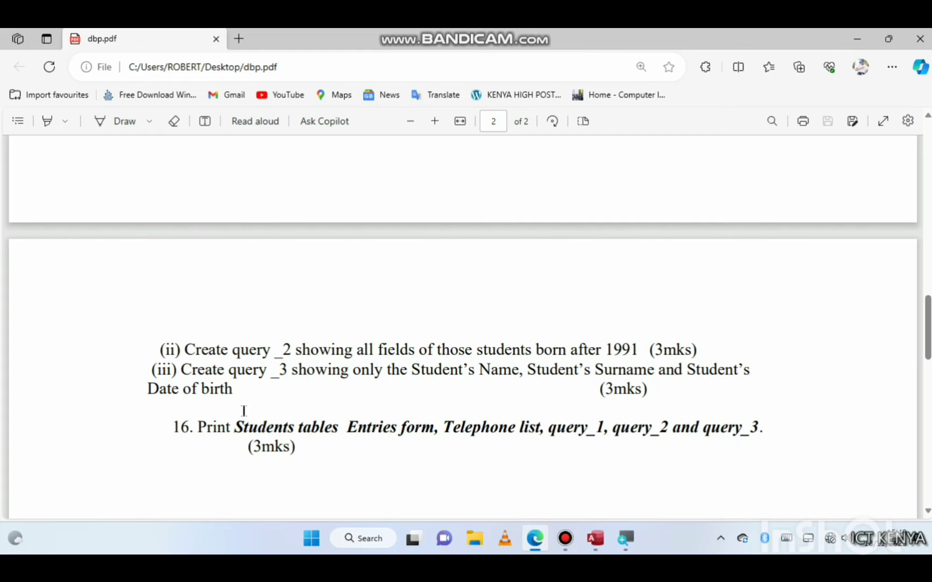
pyautogui.scroll(-2, 226, 412)
pyautogui.scroll(-1, 198, 312)
pyautogui.moveTo(198, 305); pyautogui.dragTo(797, 318)
pyautogui.click(534, 536)
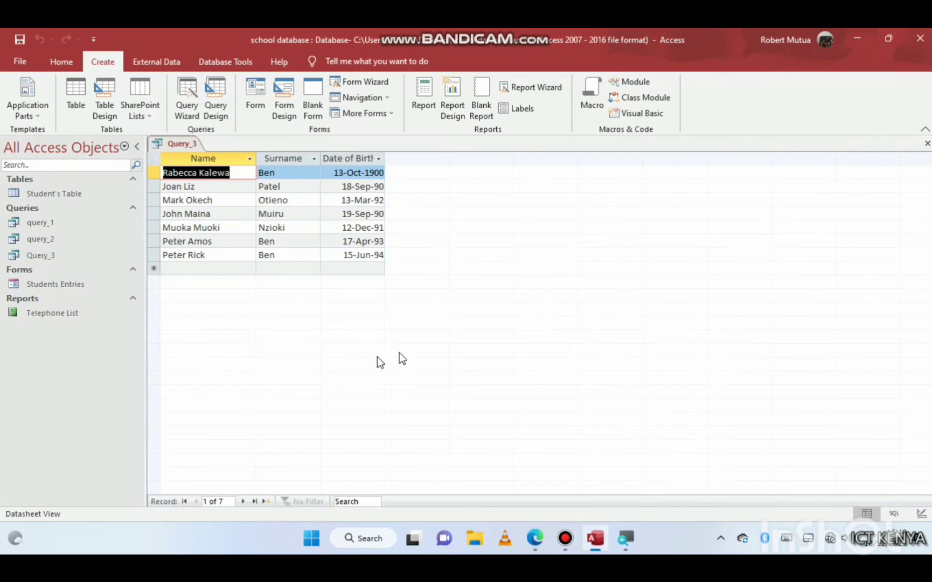
pyautogui.click(928, 143)
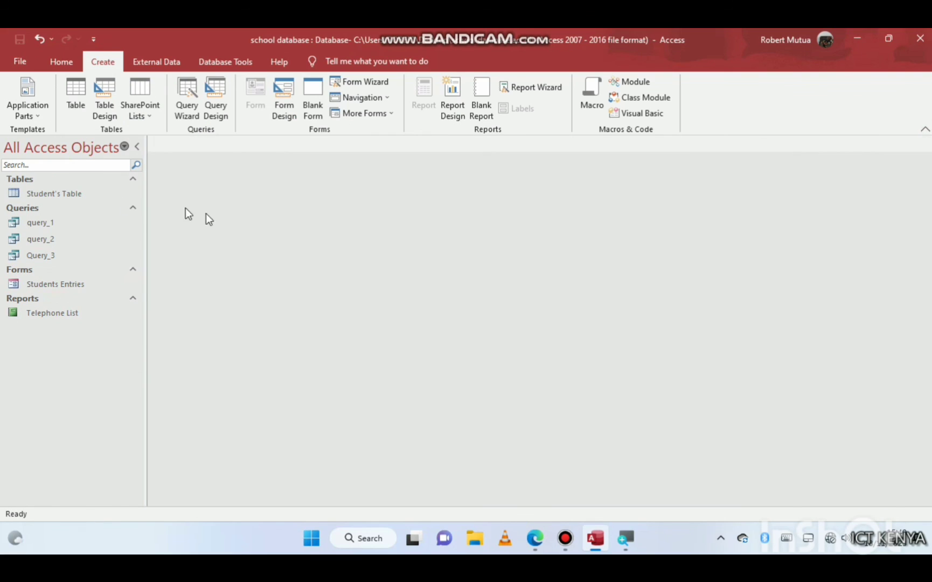
# Step: Show Student's Table in print preview with landscape orientation
pyautogui.doubleClick(75, 194)
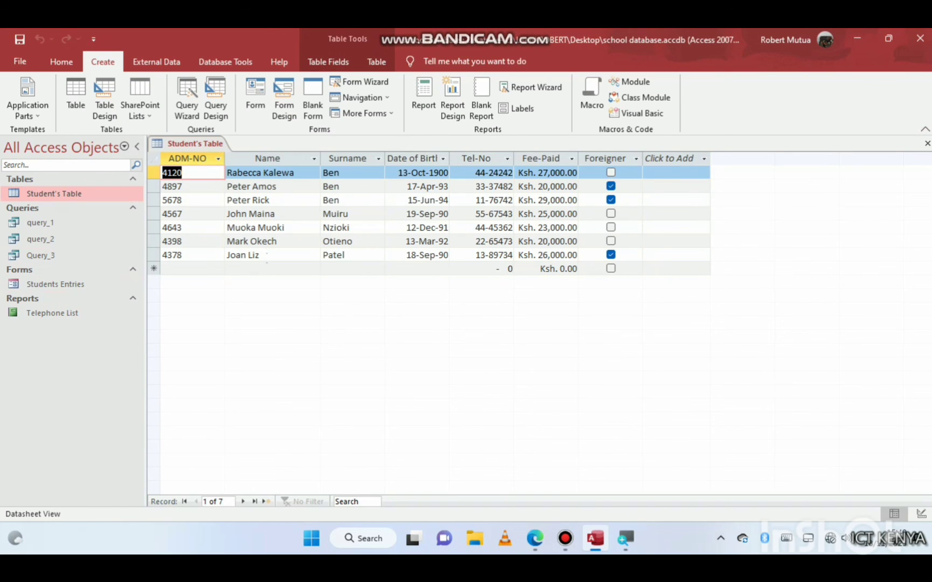
pyautogui.click(32, 58)
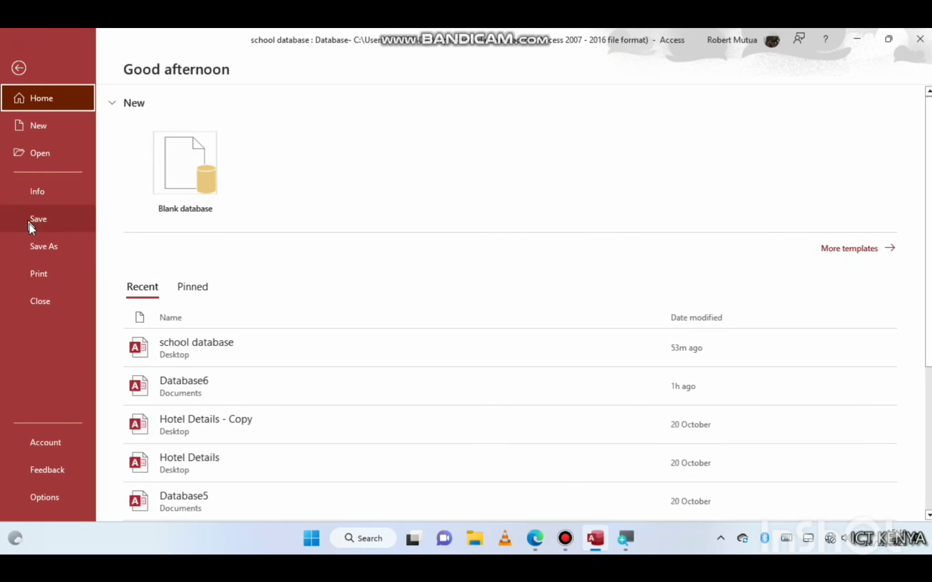
pyautogui.click(42, 268)
pyautogui.click(266, 215)
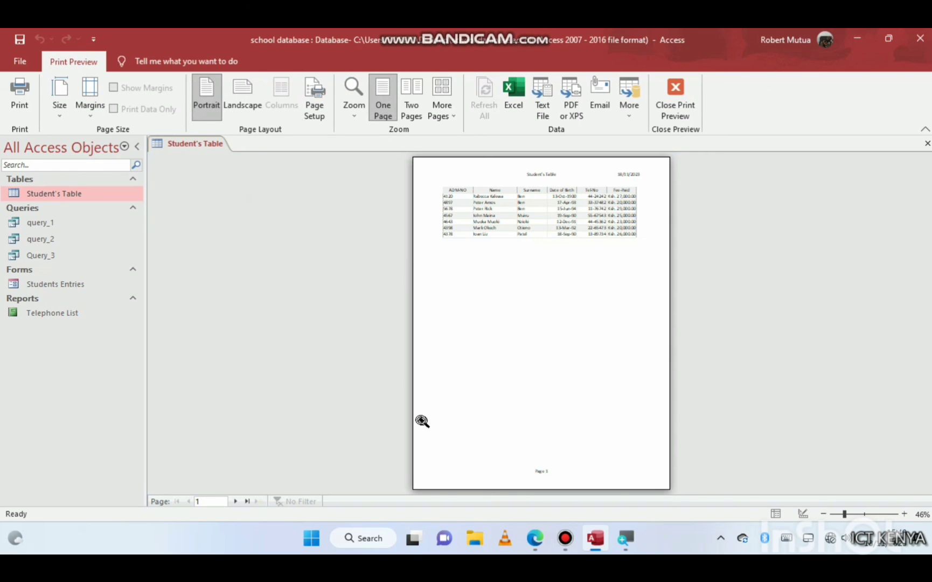
pyautogui.click(249, 100)
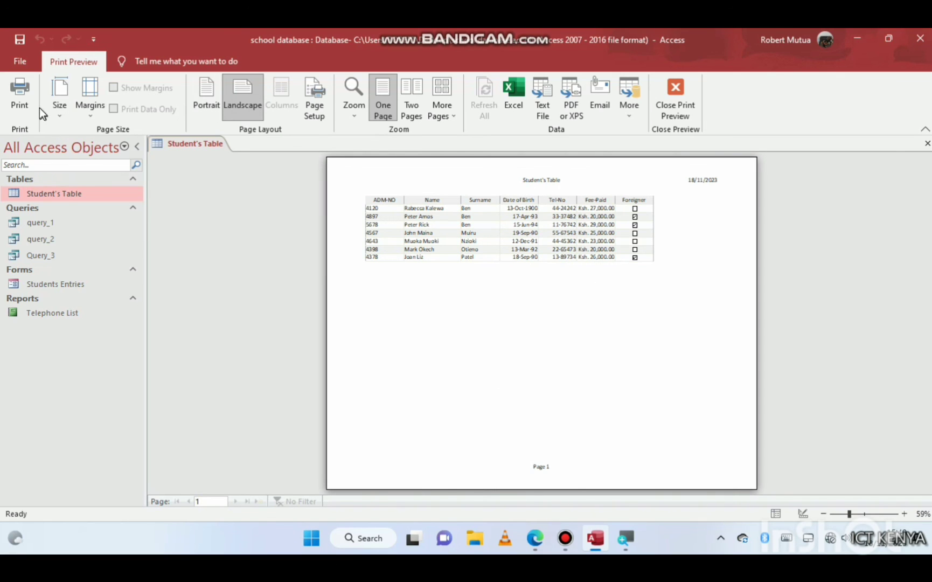
# Step: Check the printer list in the Print dialog and close it without printing
pyautogui.click(26, 92)
pyautogui.click(444, 167)
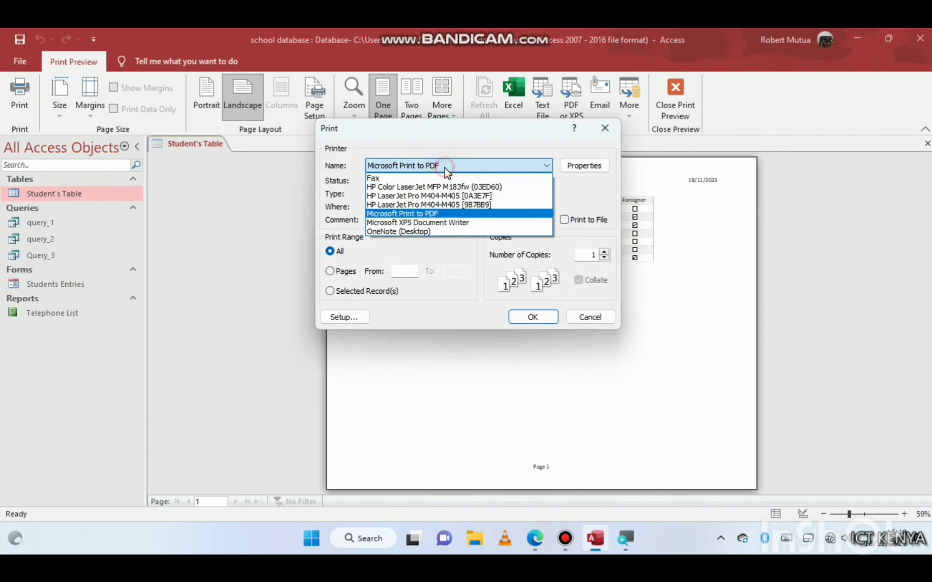
pyautogui.click(450, 332)
pyautogui.click(605, 128)
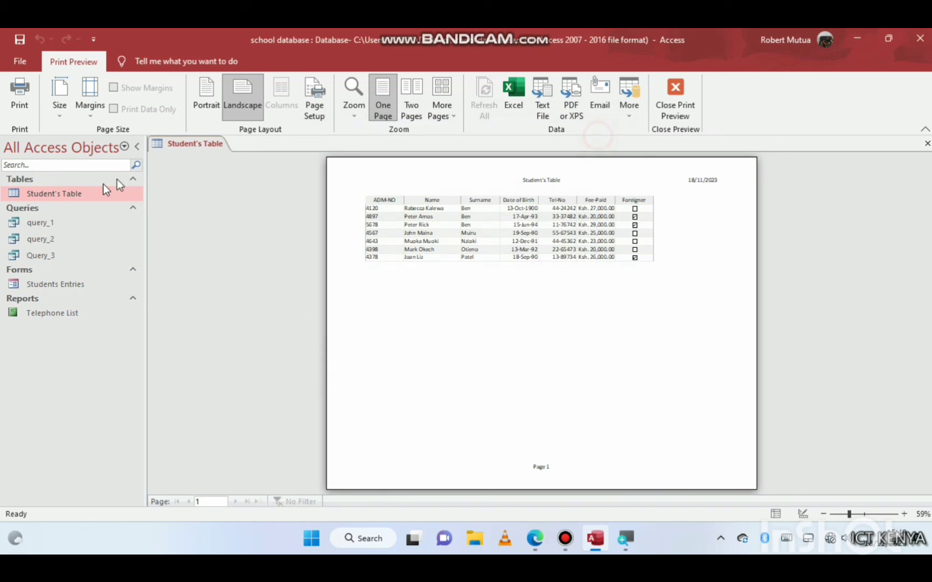
# Step: Select query_1, the Students Entries form and the Telephone List report in the objects list
pyautogui.click(34, 229)
pyautogui.click(42, 284)
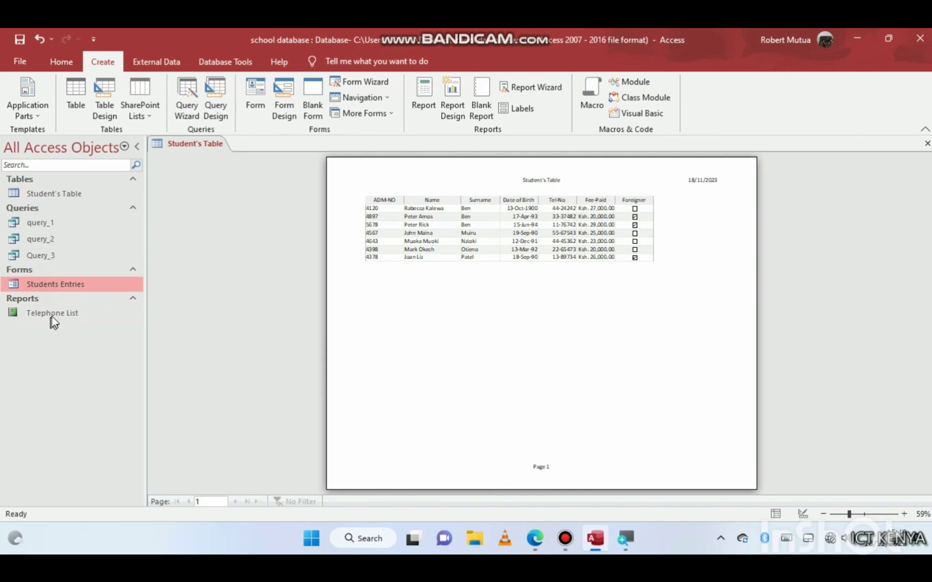
pyautogui.click(52, 314)
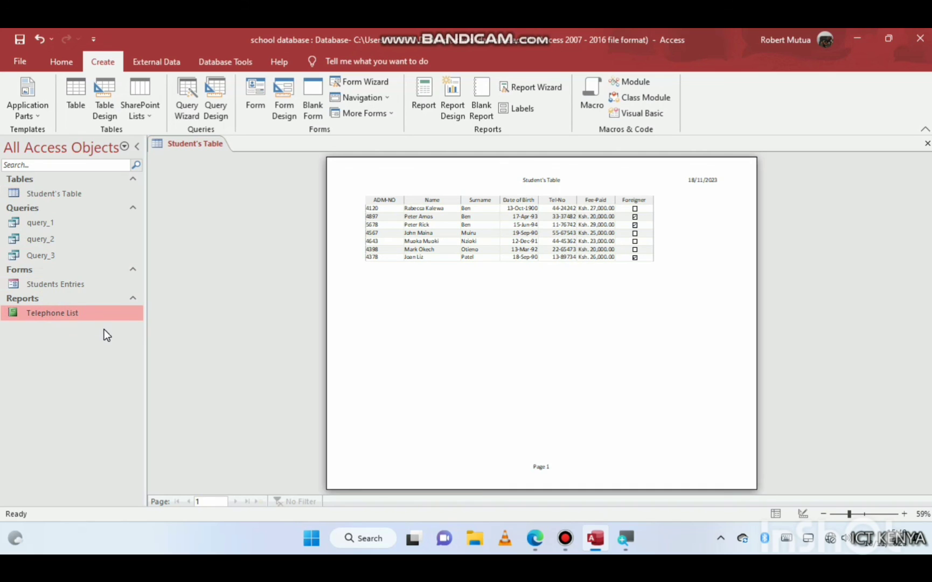